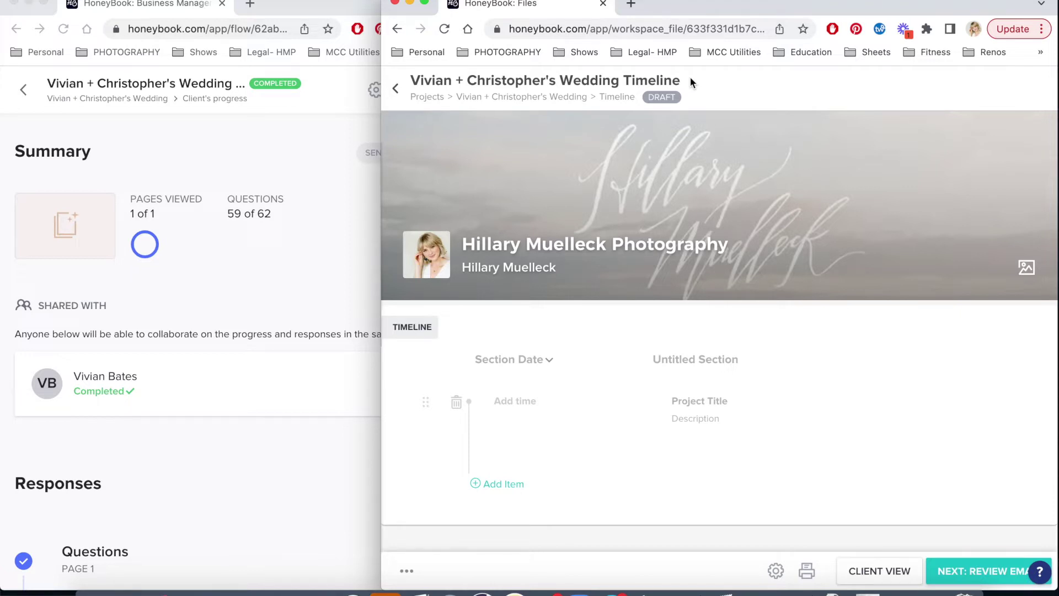
Title the timeline section "Photography Timeline (9 hrs)" and set its date to October 8, 2022.
left_click(679, 362)
type("Photography Timeline (")
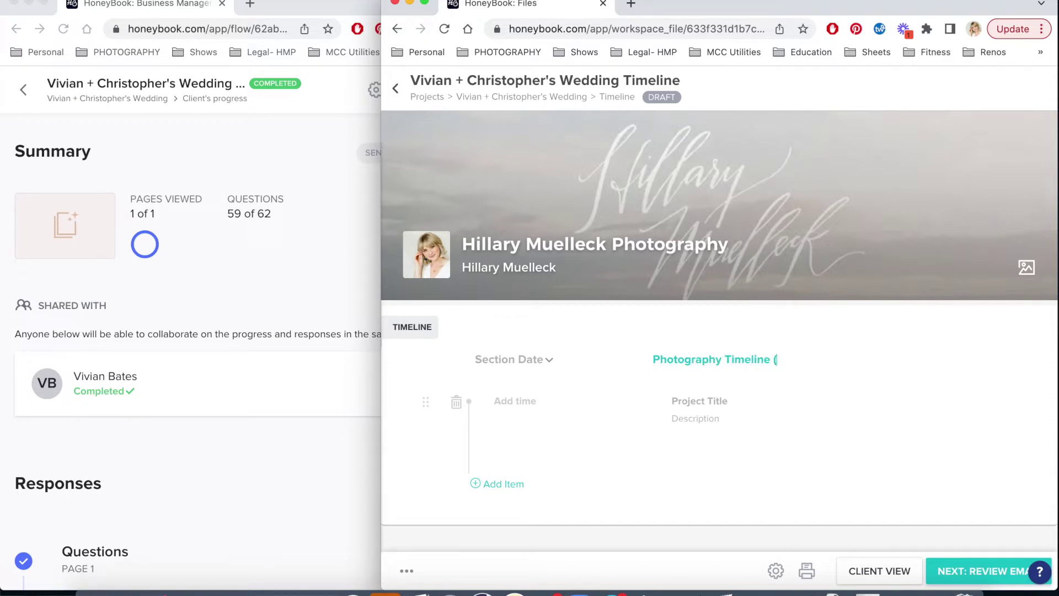
type("9 hrs)")
left_click(548, 361)
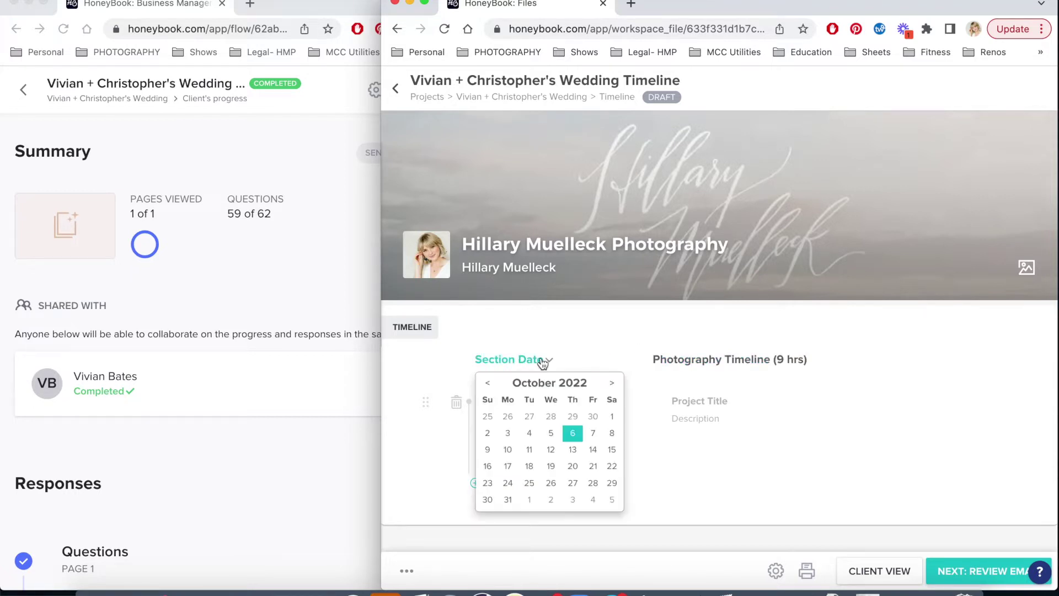
left_click(614, 435)
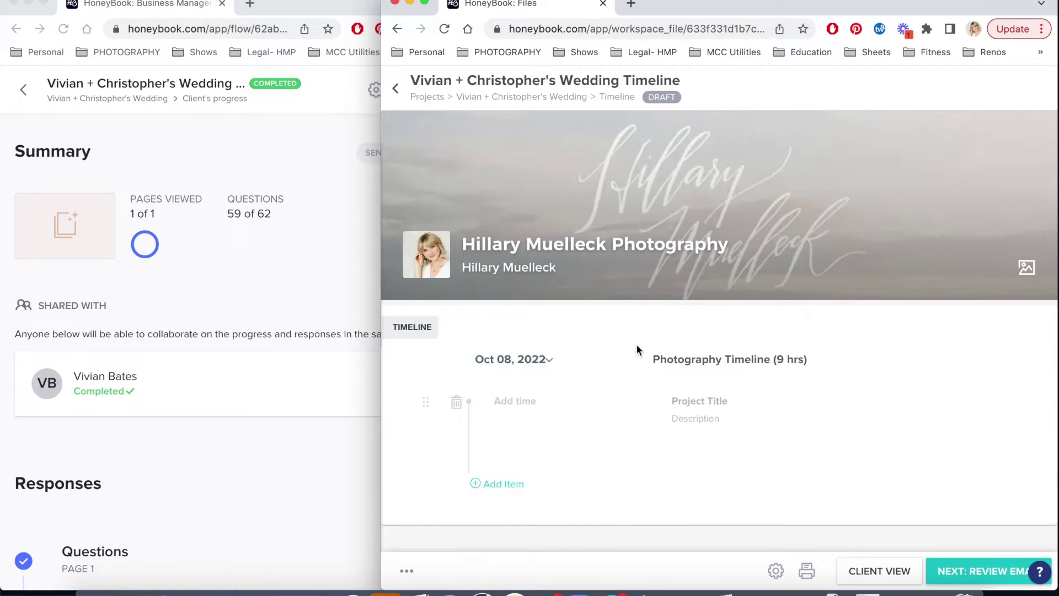
Title the first timeline item "Notes:" and describe it with the lines "client names", "phone numbers" and "photos notes".
left_click(682, 400)
type("Notes:")
left_click(681, 422)
type("client names")
key("Return")
type("ph")
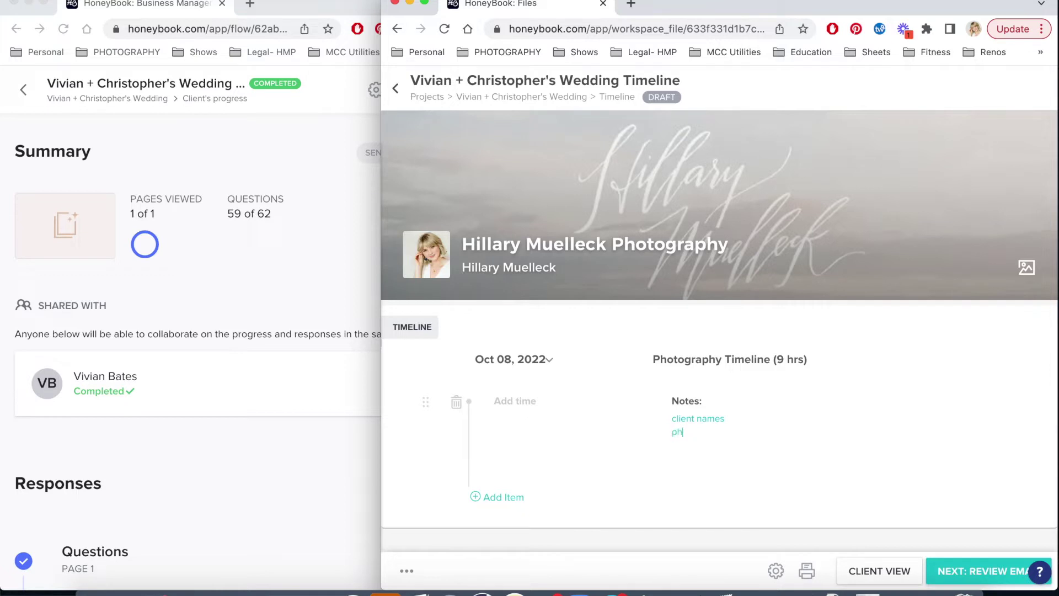
type("one numbers")
key("Return")
type("photos notes")
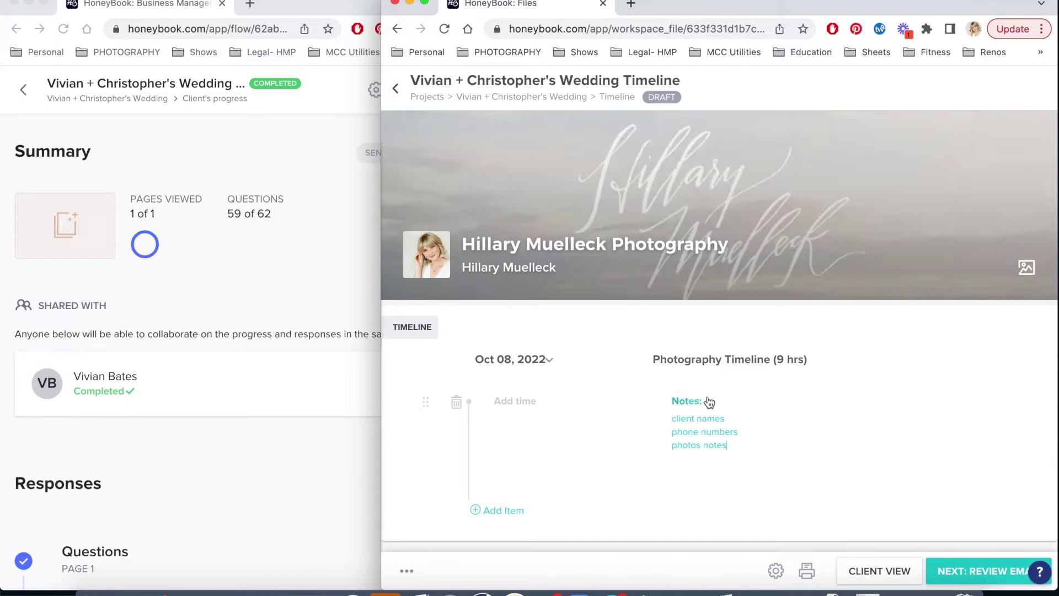
left_click(728, 444)
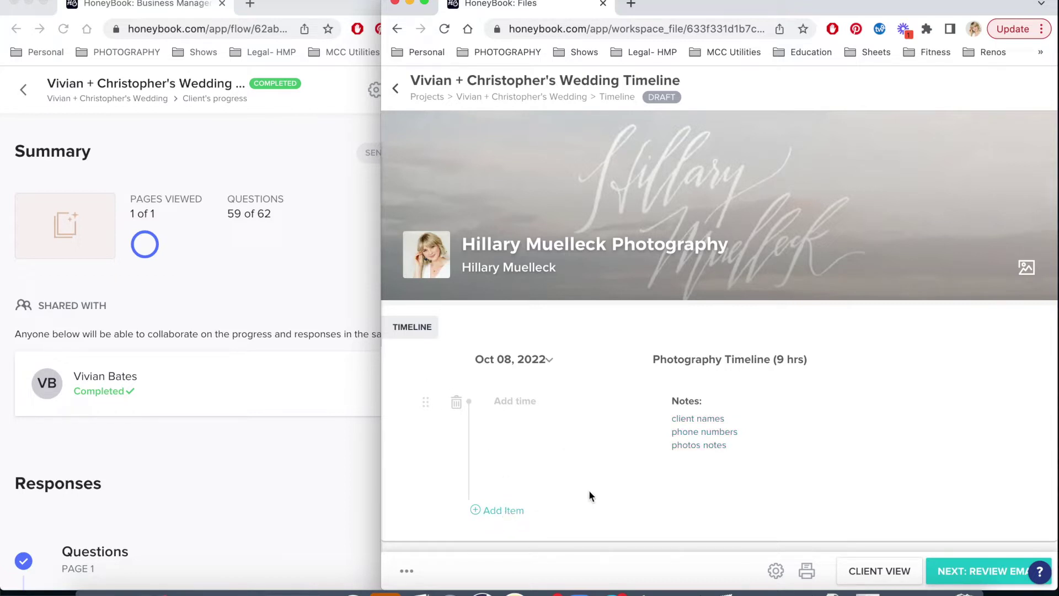
Add two blank items below the notes and set the first one's time to 12:30 pm.
scroll(590, 495, "down", 3)
double_click(501, 441)
scroll(722, 453, "down", 3)
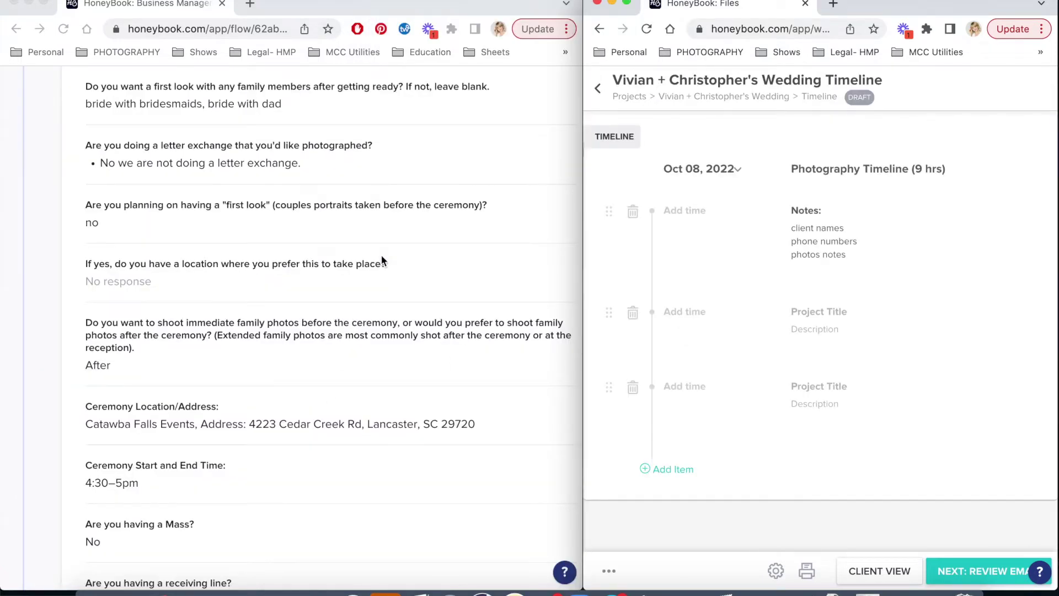
left_click(701, 319)
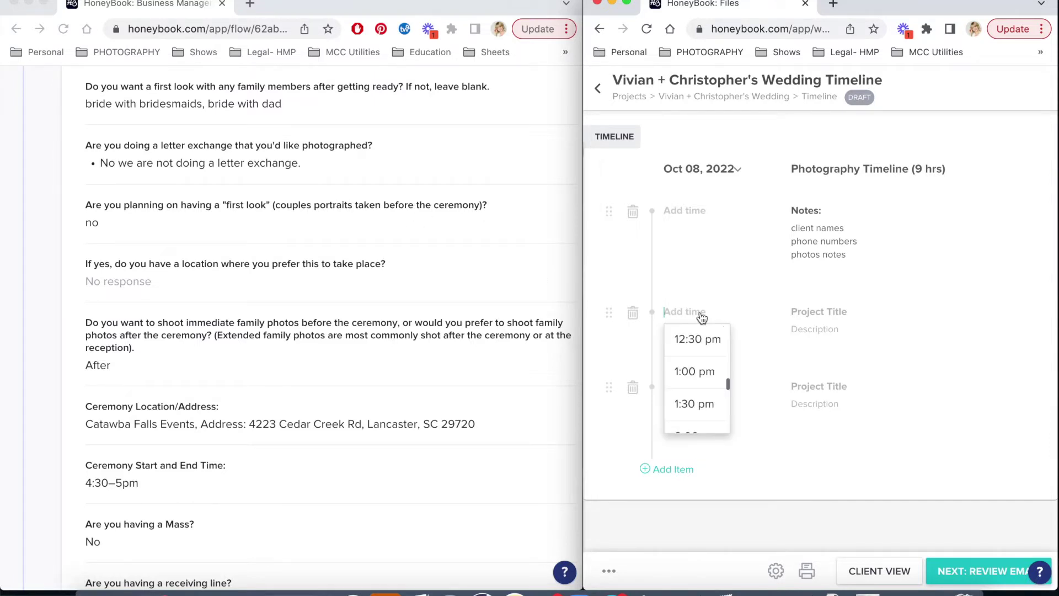
left_click(700, 338)
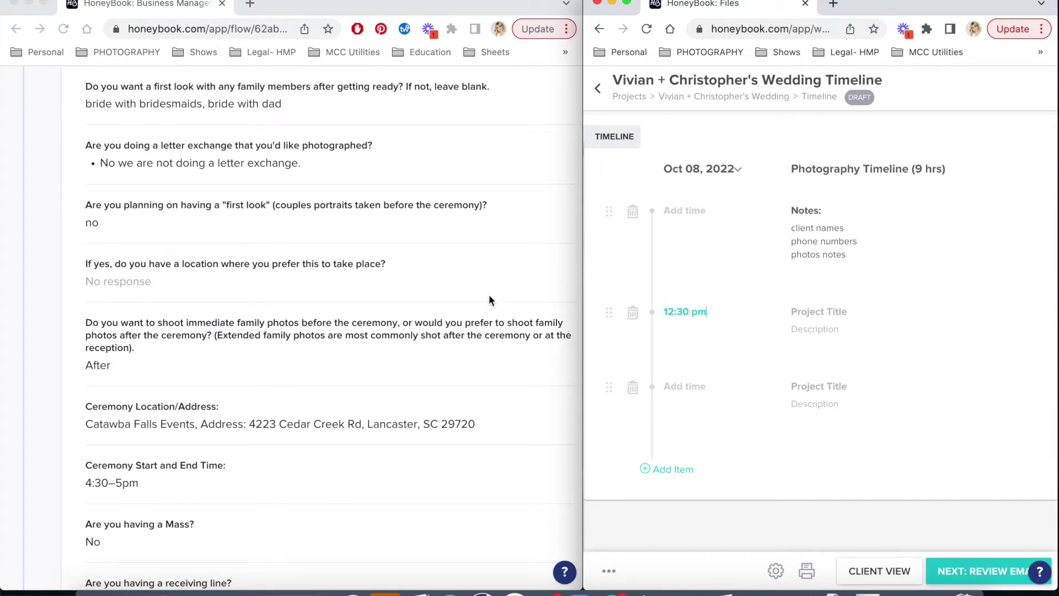
Copy the ceremony location and address from the questionnaire into the notes under a "Venue Location:" line, placed before "photos notes".
left_click(528, 393)
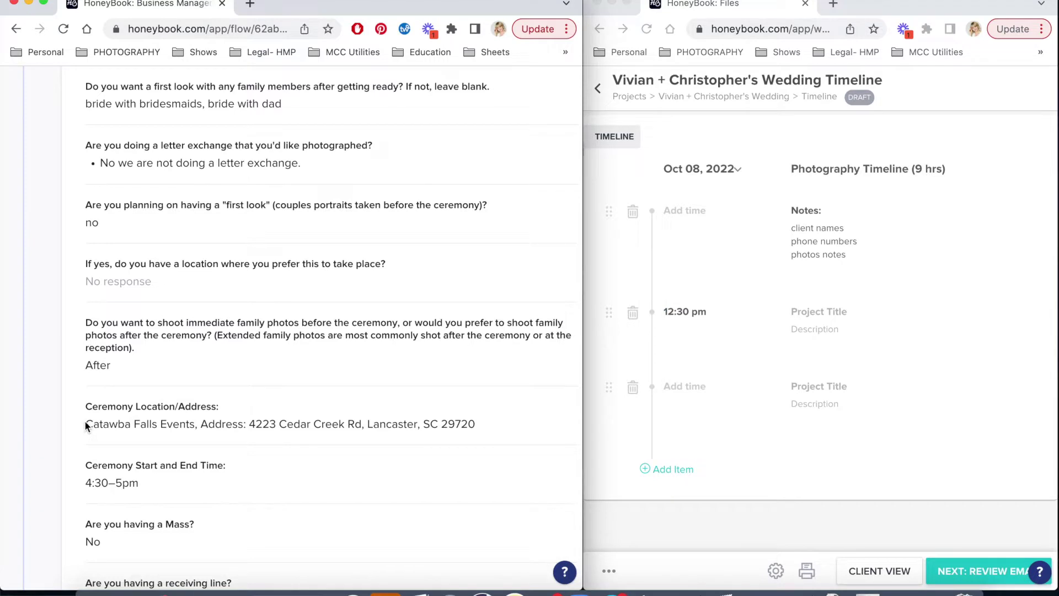
left_click_drag(85, 424, 492, 427)
key("super+c")
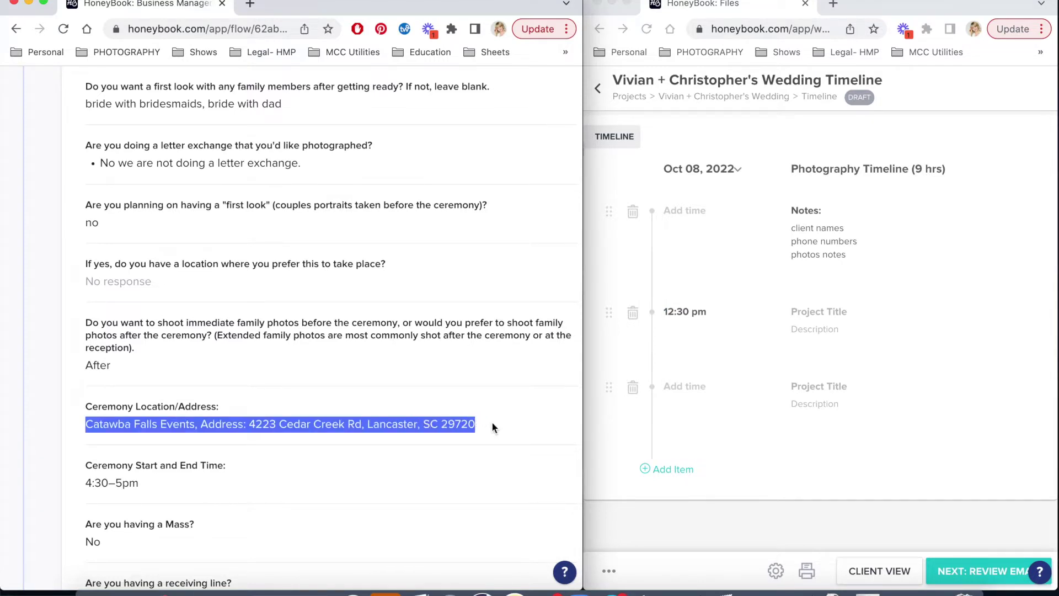
left_click(855, 256)
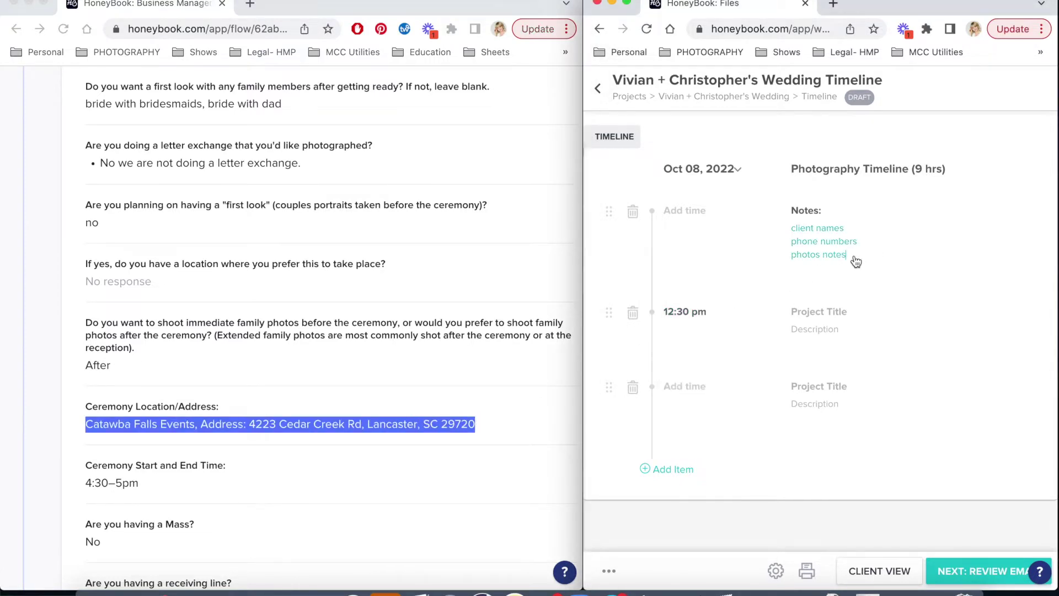
left_click(862, 243)
key("Return")
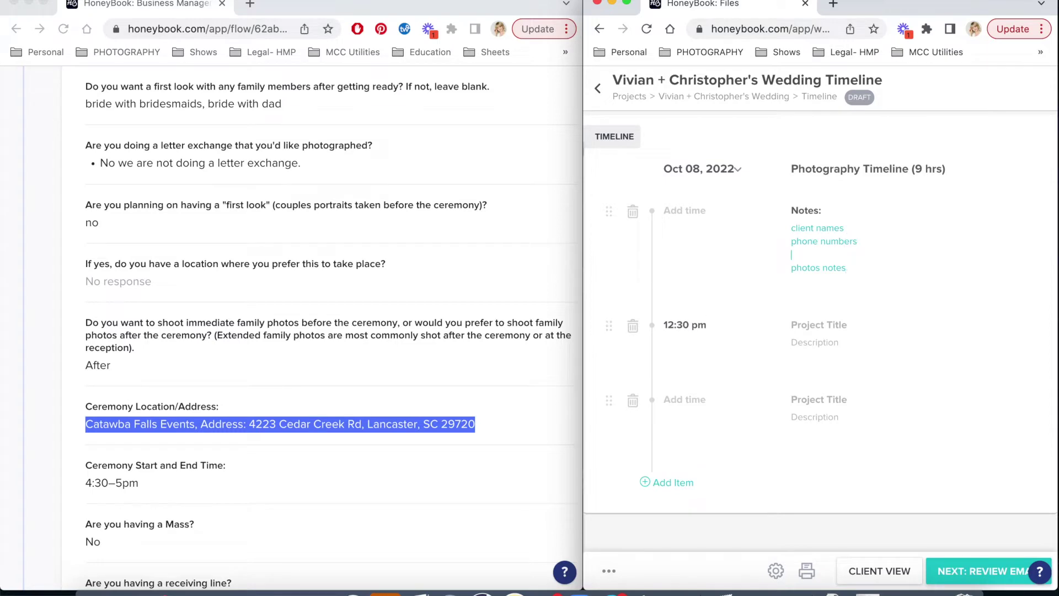
type("Venue Location:")
key("Return")
key("super+v")
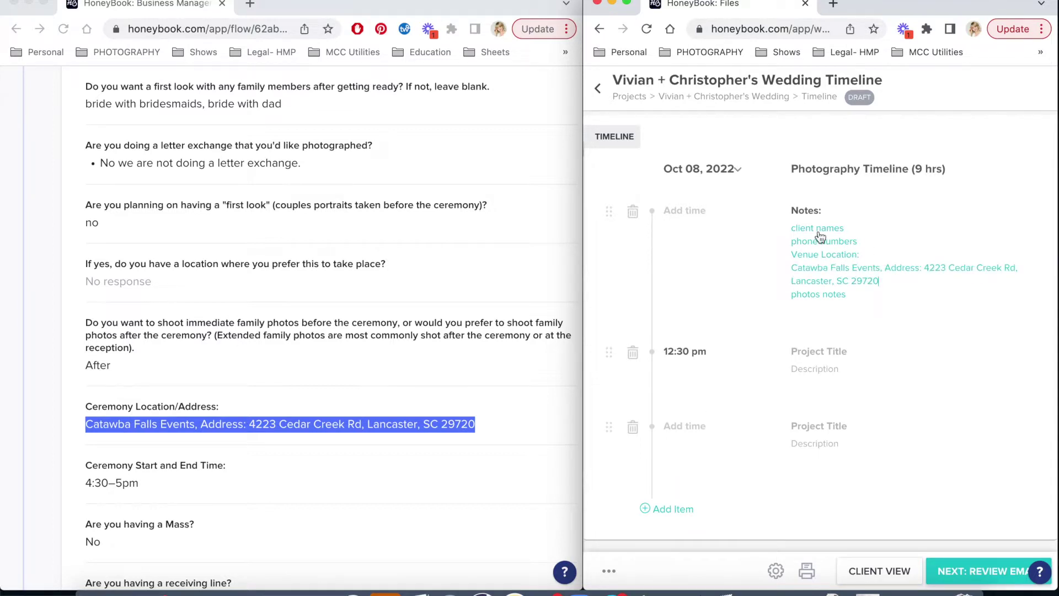
Title the 12:30 pm item "Bride Getting Ready/ Details" and describe it with the lines "Detail photos" and "getting ready".
scroll(259, 468, "down", 1)
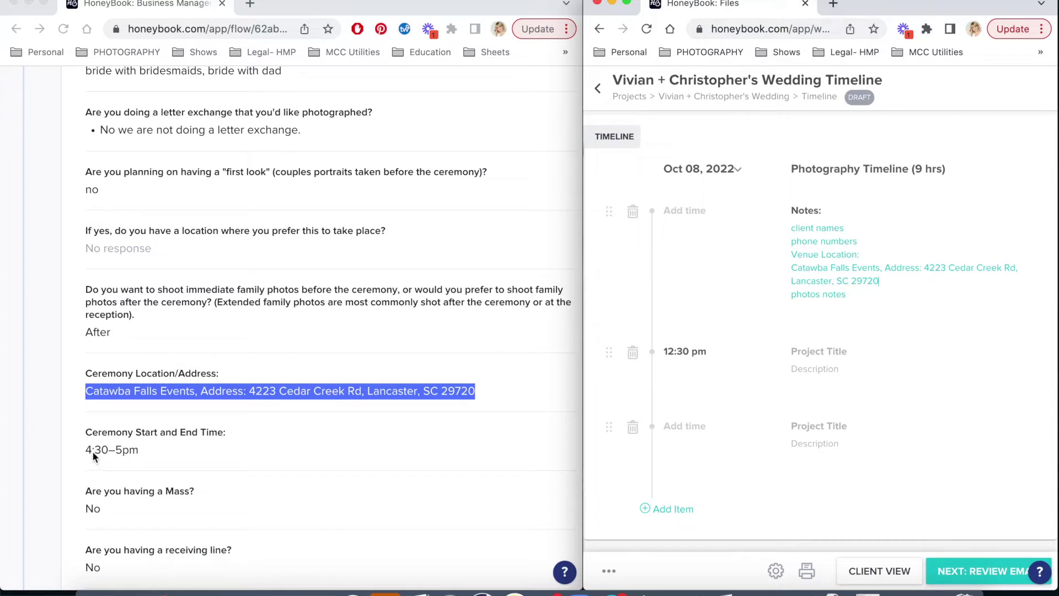
scroll(751, 410, "down", 2)
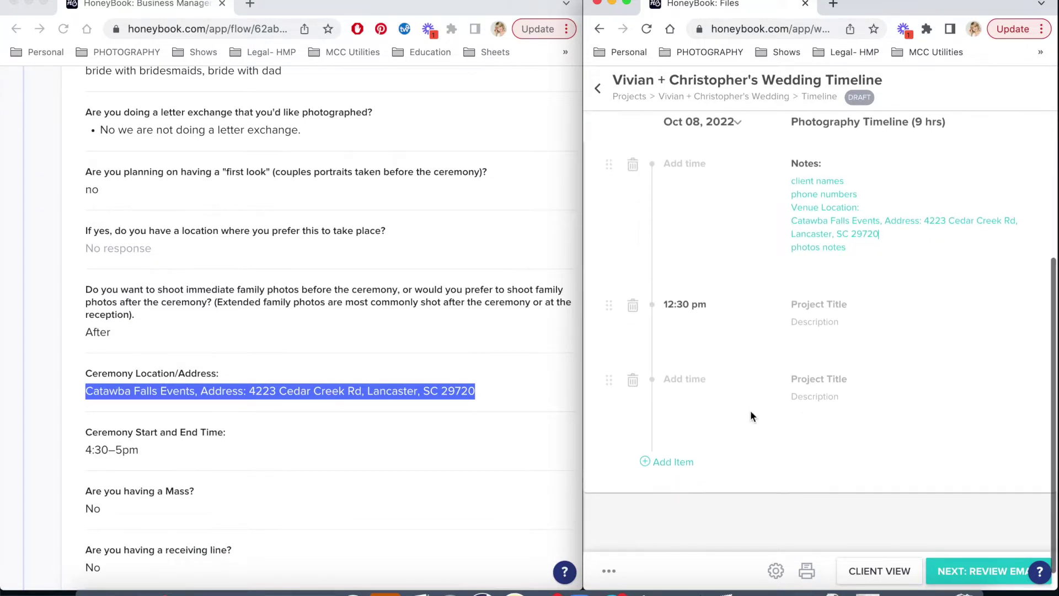
scroll(260, 299, "up", 1)
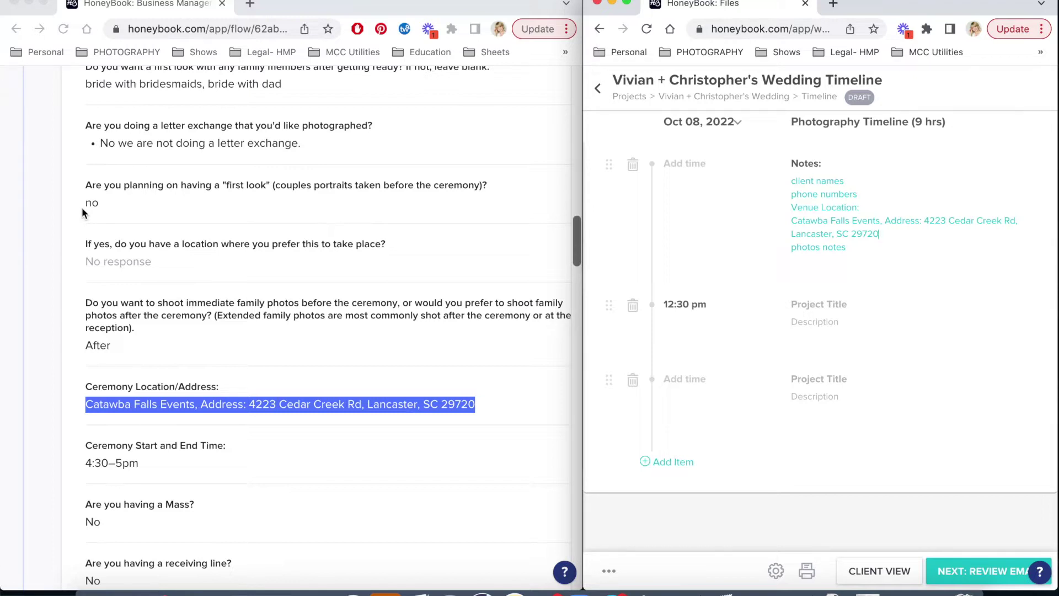
left_click(822, 312)
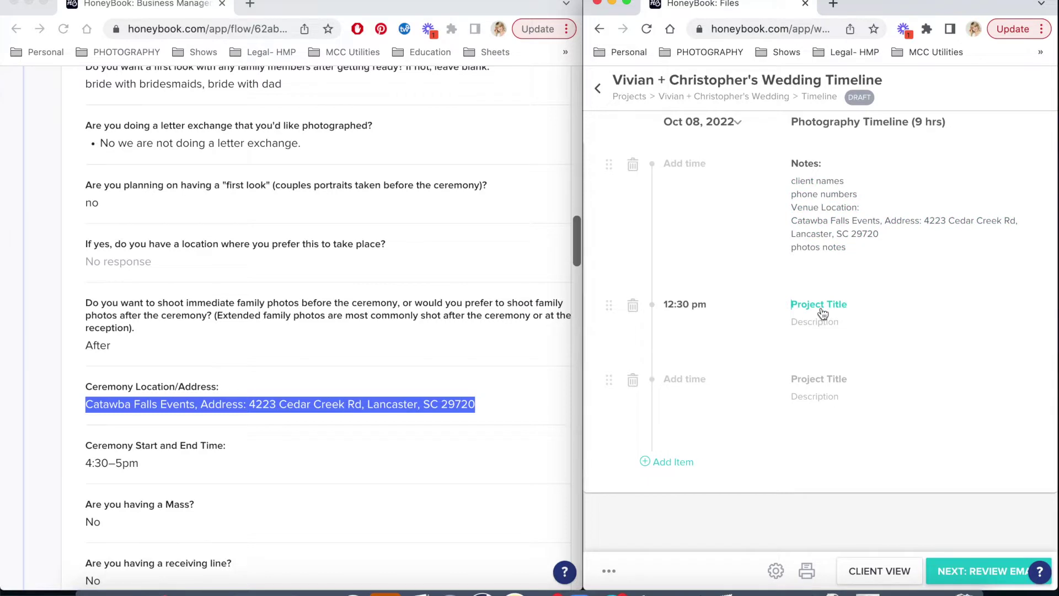
type("Bride Getting Ready/ De")
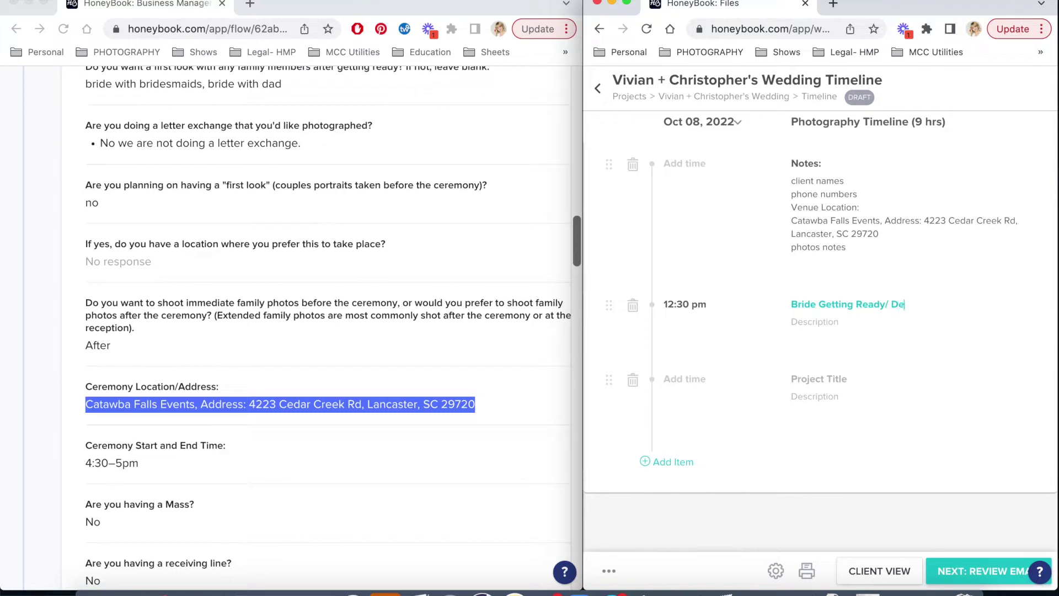
type("tails")
left_click(807, 331)
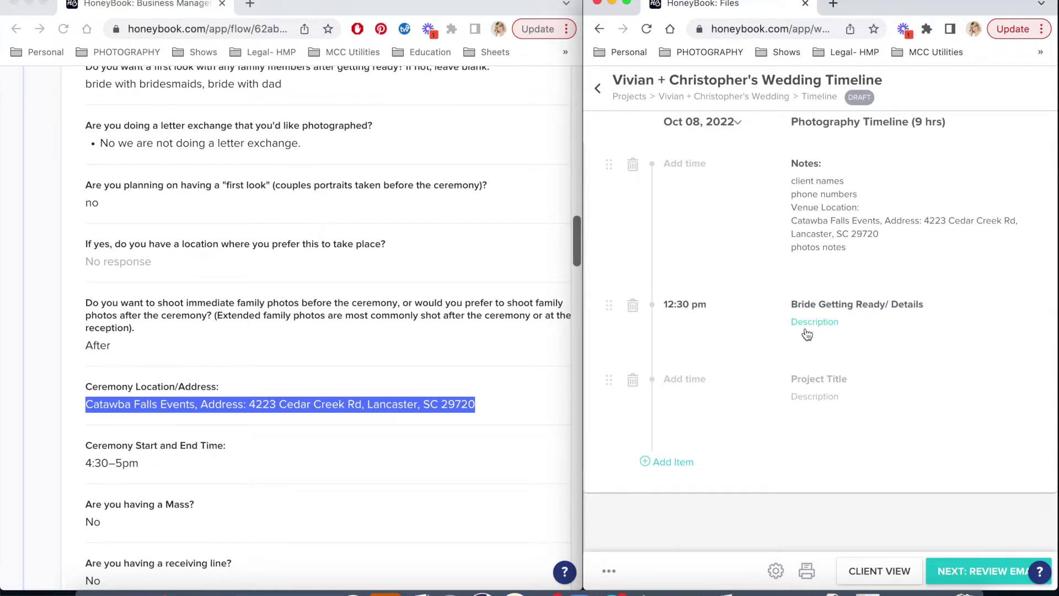
type("Detail photos")
key("Return")
type("getting ready")
Title the item below the bride's "Groom Getting Ready/ Details" and describe it with the lines "detail photos" and "getting ready".
left_click(807, 395)
type("G")
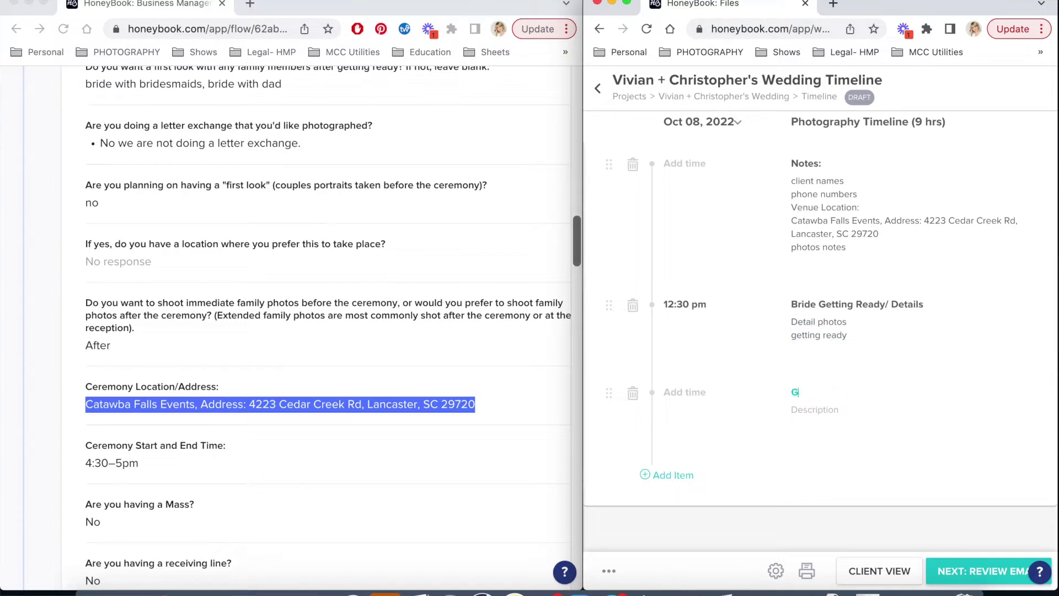
type("room Getting Ready/ Details")
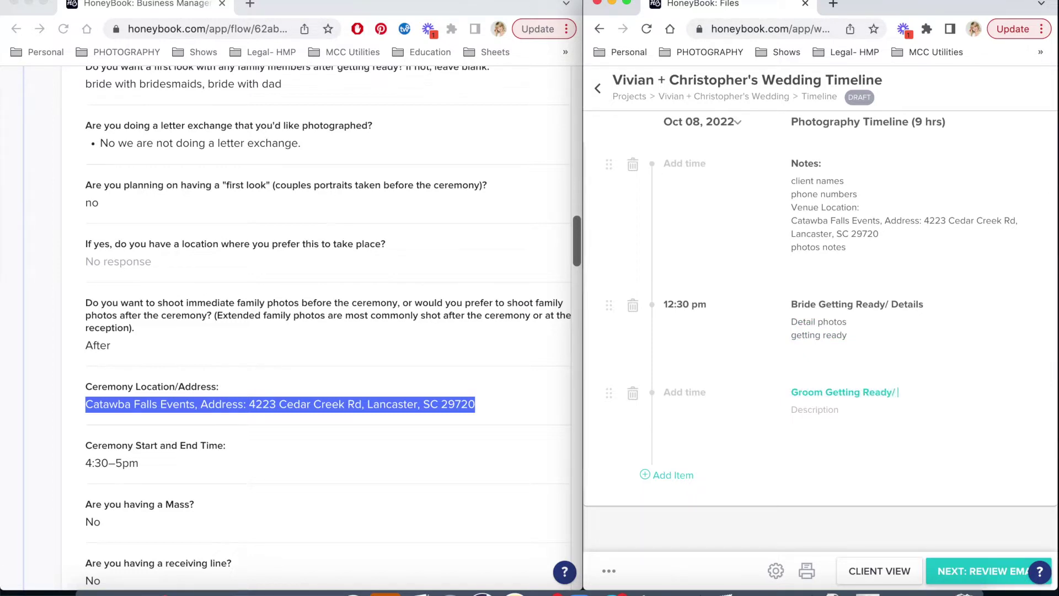
left_click(806, 418)
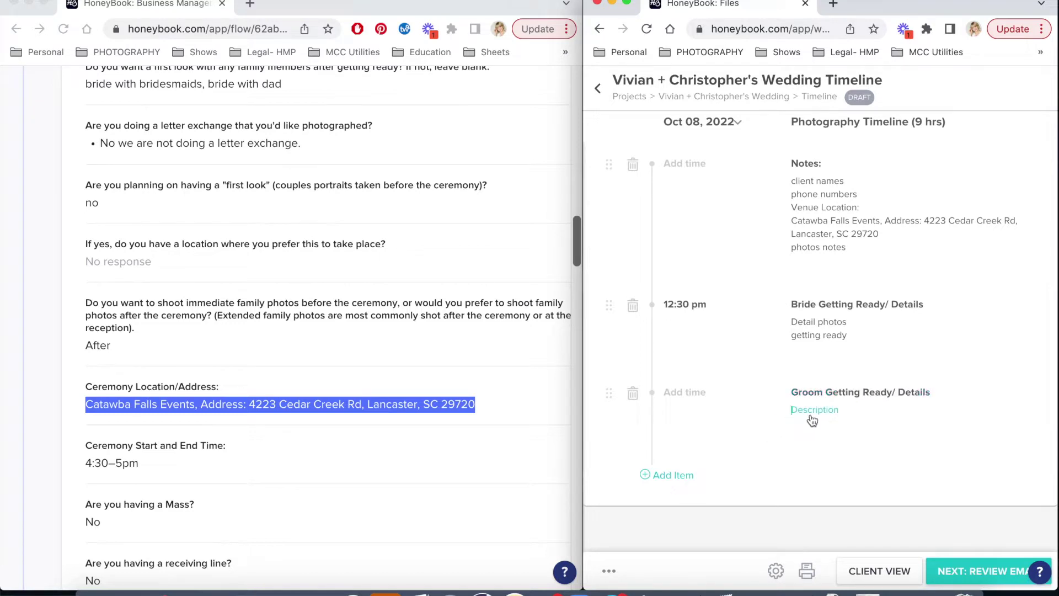
type("eta")
key("BackSpace")
key("BackSpace")
key("BackSpace")
type("detail photos")
key("Return")
type("getting ready")
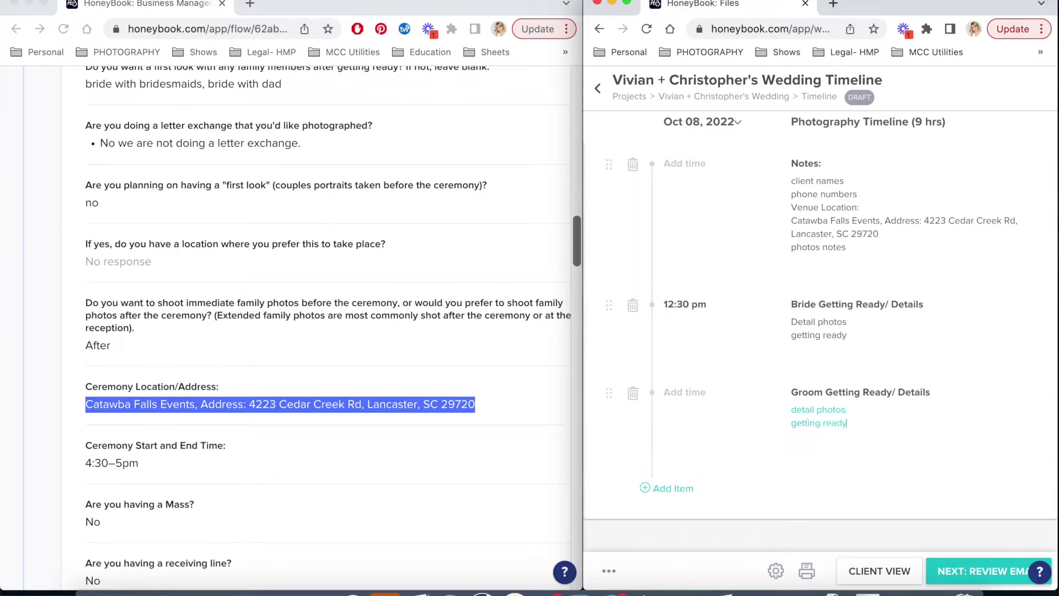
Set the time of the groom's getting-ready item to 12:30 pm.
left_click(683, 393)
scroll(702, 440, "down", 1)
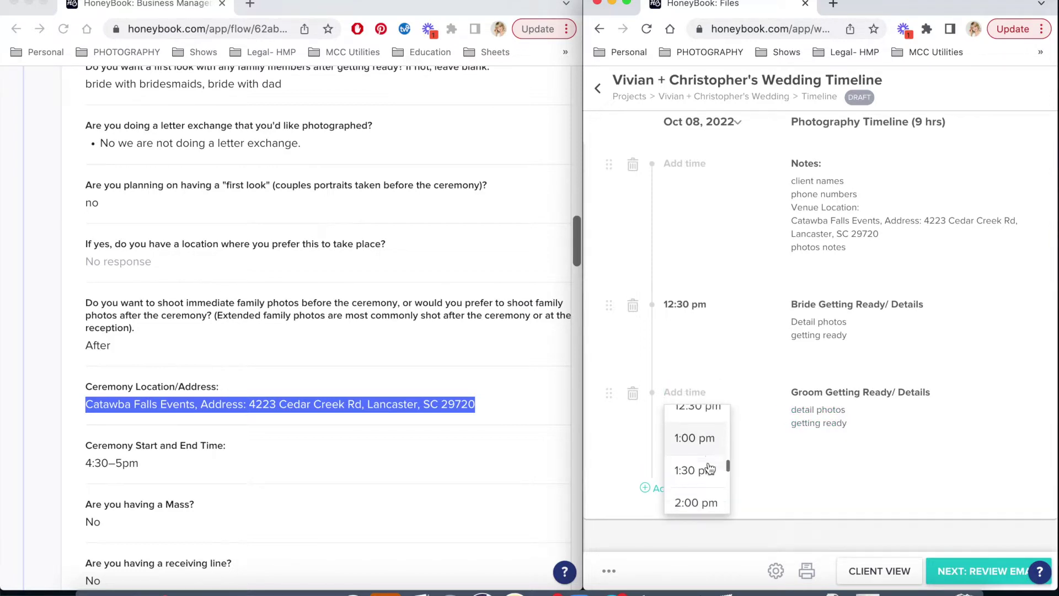
left_click(702, 416)
Append the line "bridesmaid photos" to the bride item's description and "groomsmen photos" to the groom item's description.
scroll(750, 448, "down", 2)
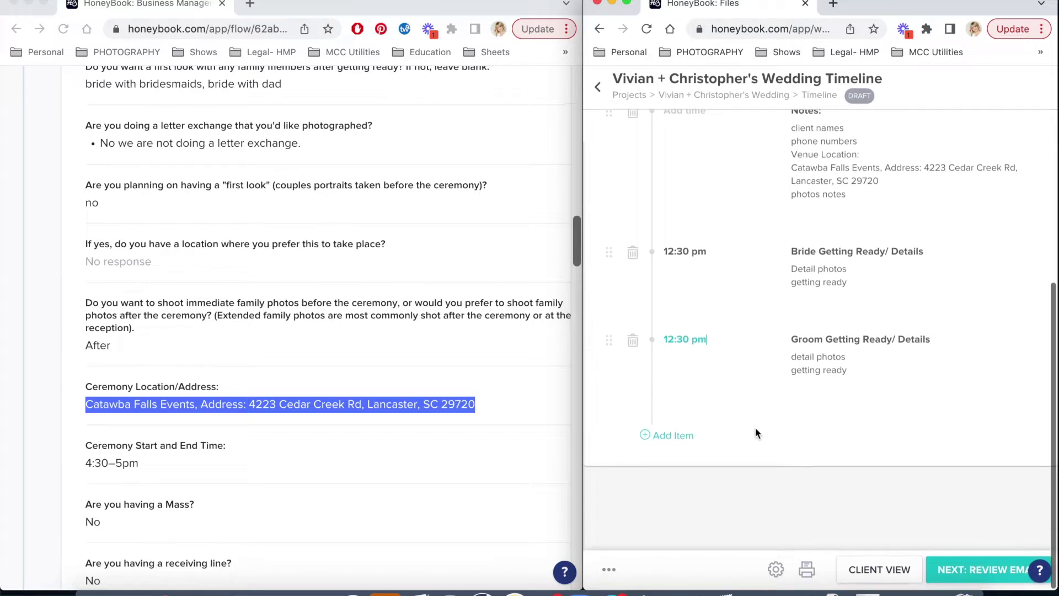
left_click(849, 284)
key("Return")
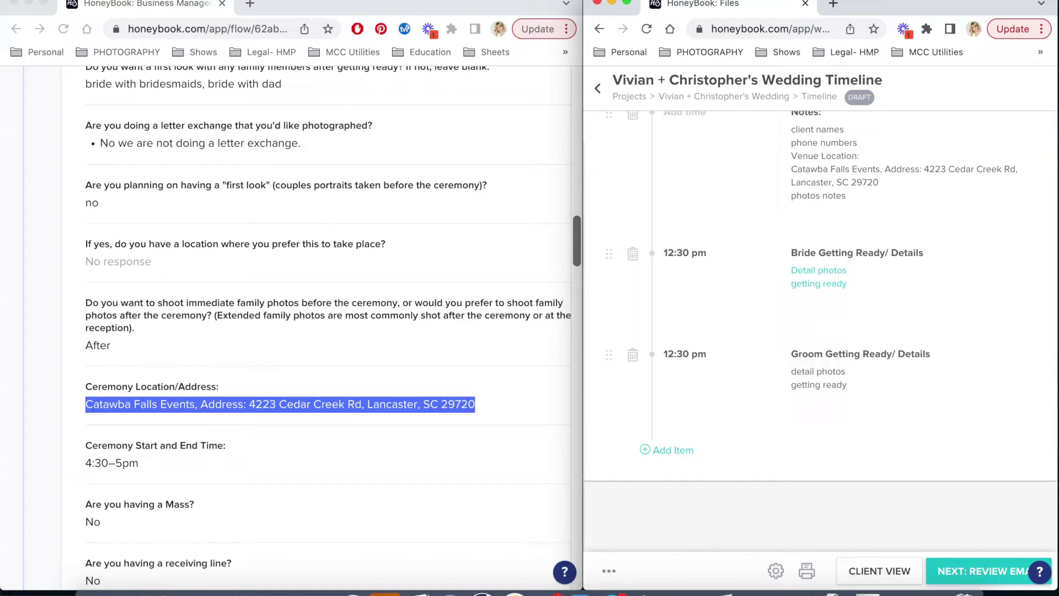
type("bridesmaid photos")
left_click(851, 388)
key("Return")
type("grooms")
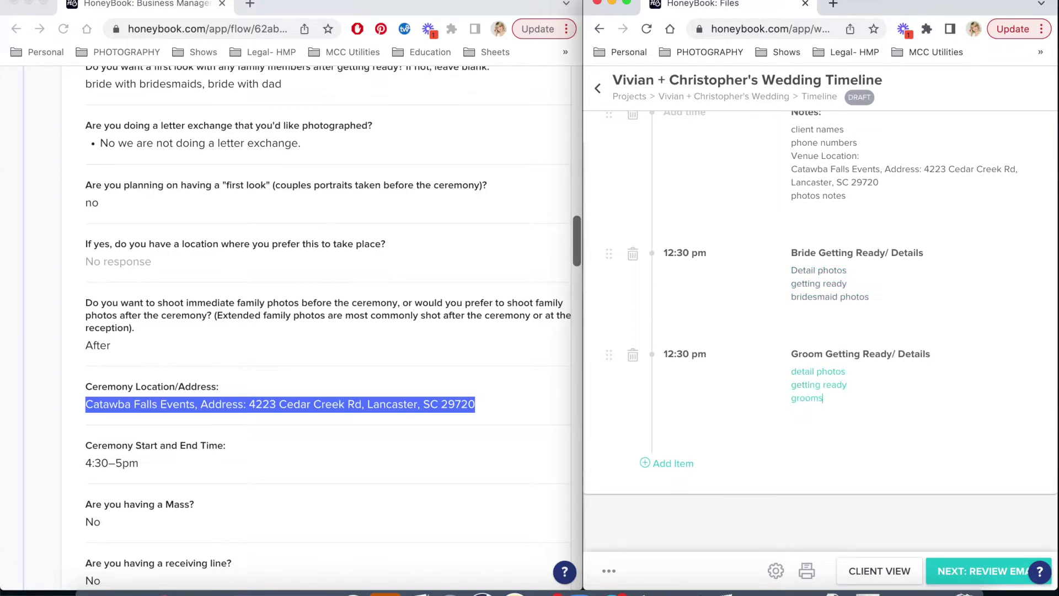
type("men photos")
Add a timeline item at 3:30 pm titled "Detail Photos of Ceremony + Reception".
left_click(680, 468)
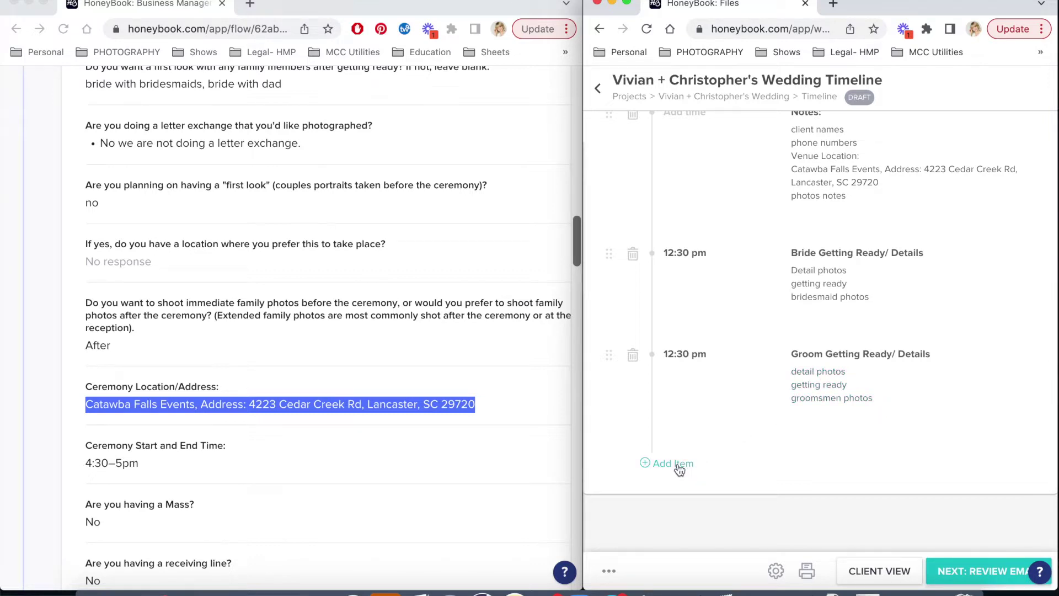
scroll(787, 445, "down", 2)
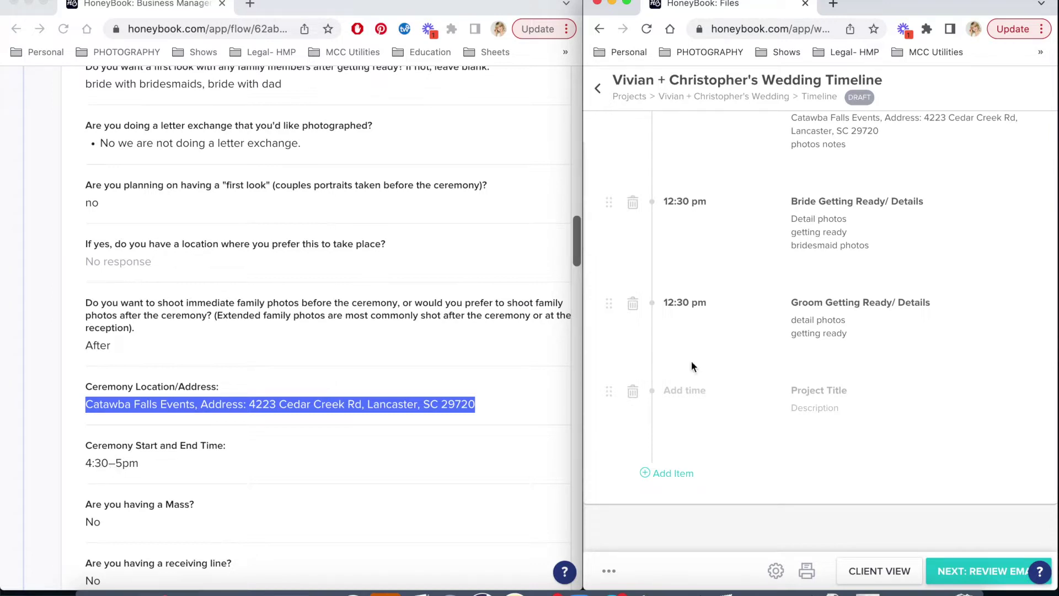
left_click(689, 394)
scroll(690, 458, "down", 5)
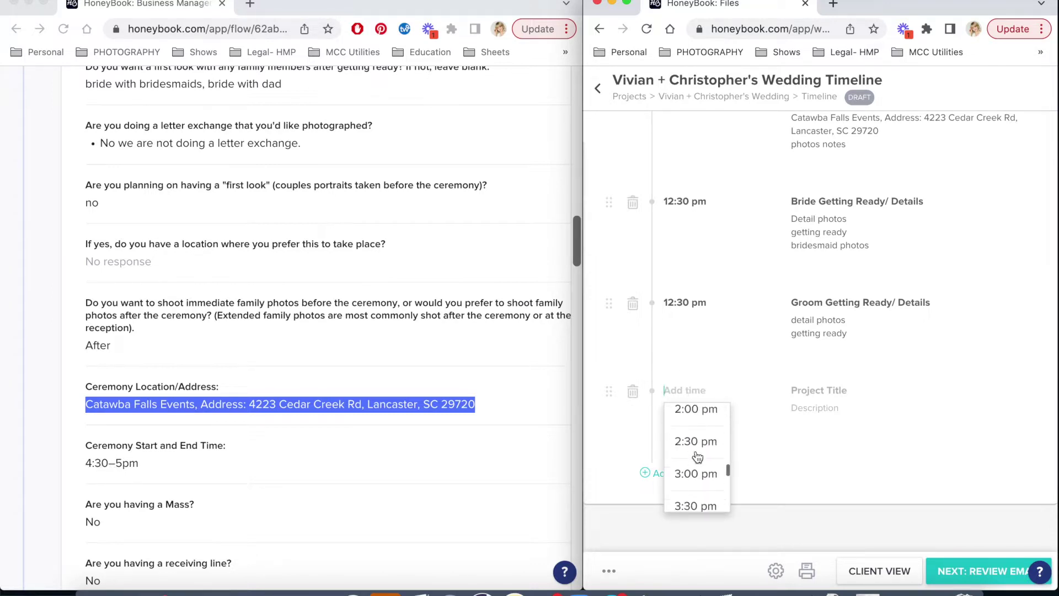
left_click(693, 476)
left_click(823, 396)
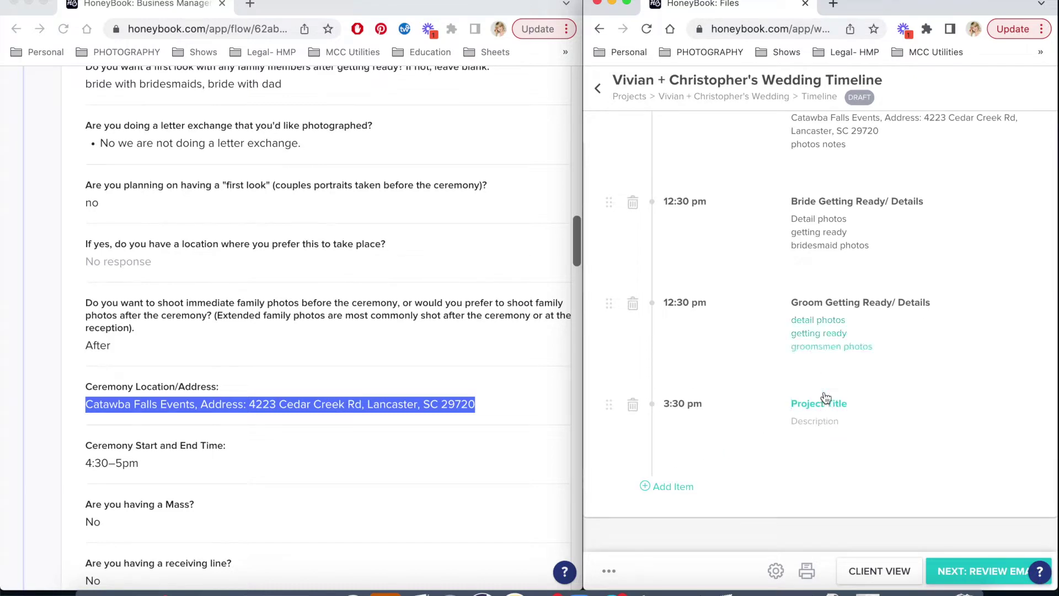
type("Detail Photos of Ceremony + Reception")
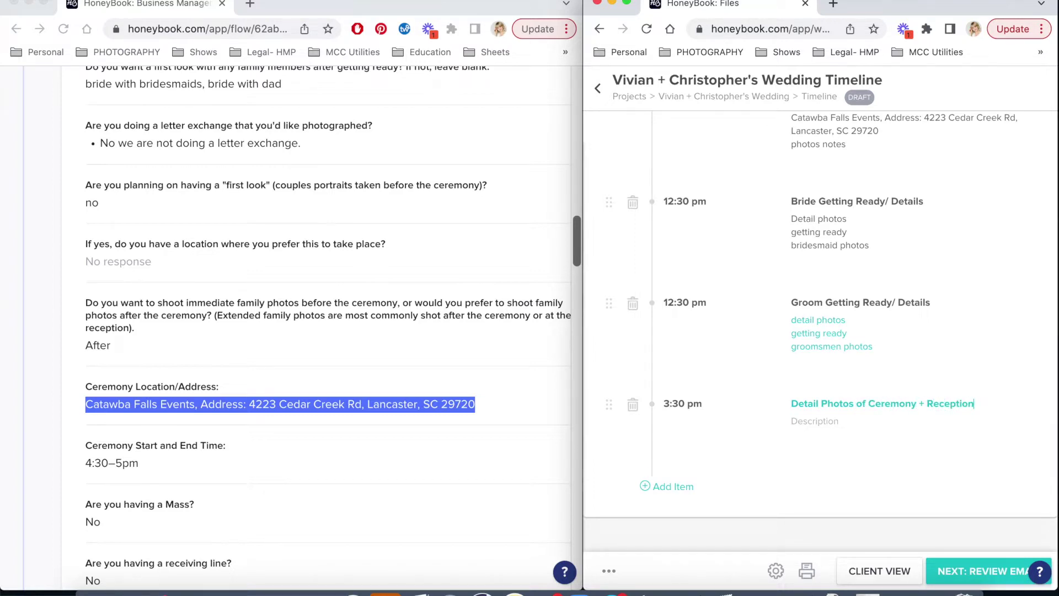
key("Return")
Add two more blank items at the end of the timeline, after the ceremony and reception detail photos.
left_click(677, 485)
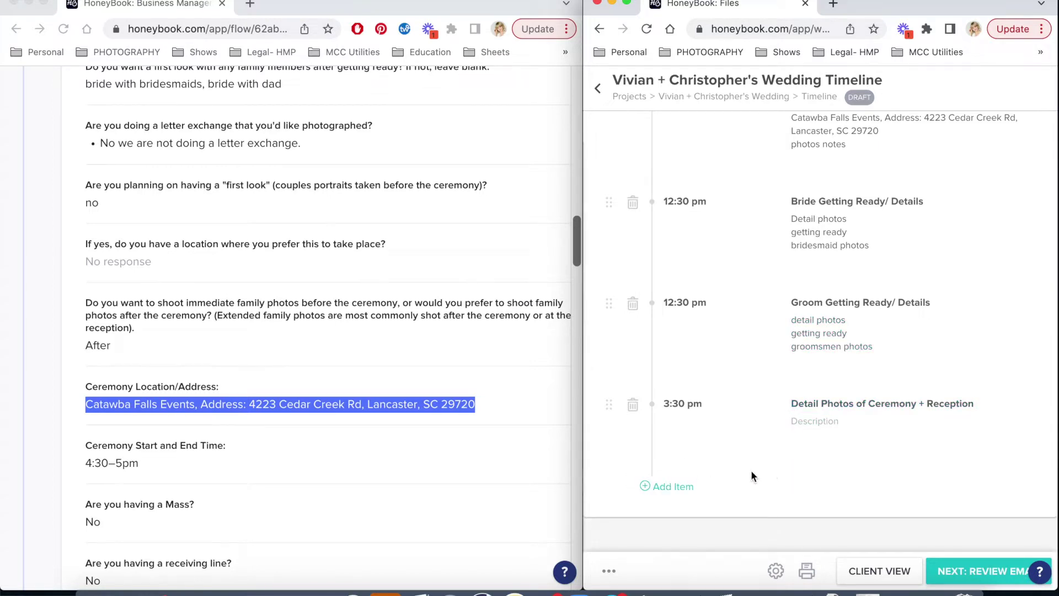
scroll(773, 461, "down", 3)
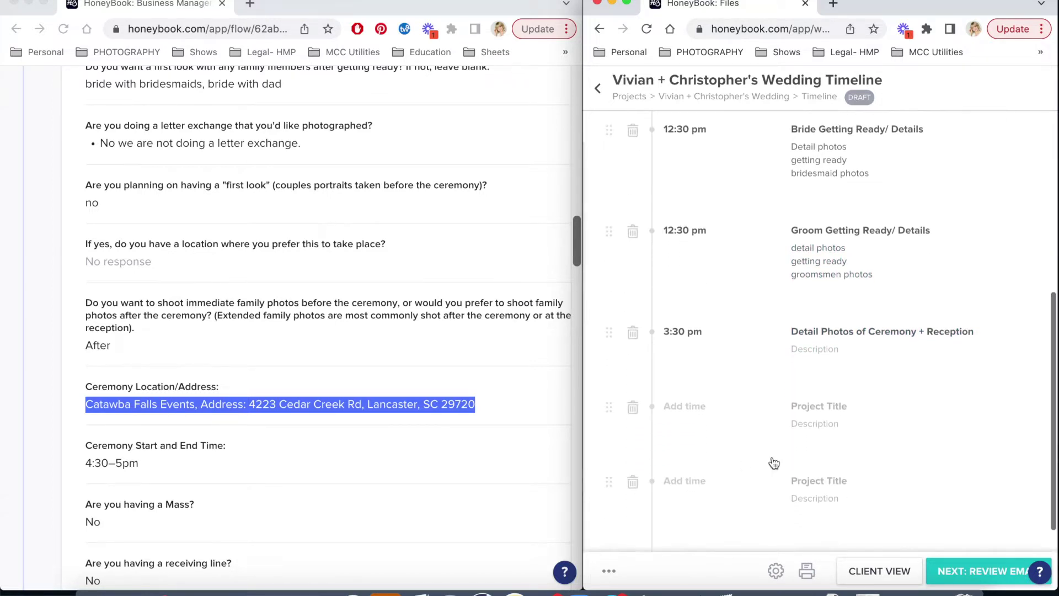
Set the first blank timeline item to 4:30 pm and title it "Ceremony".
left_click(690, 345)
scroll(694, 419, "down", 4)
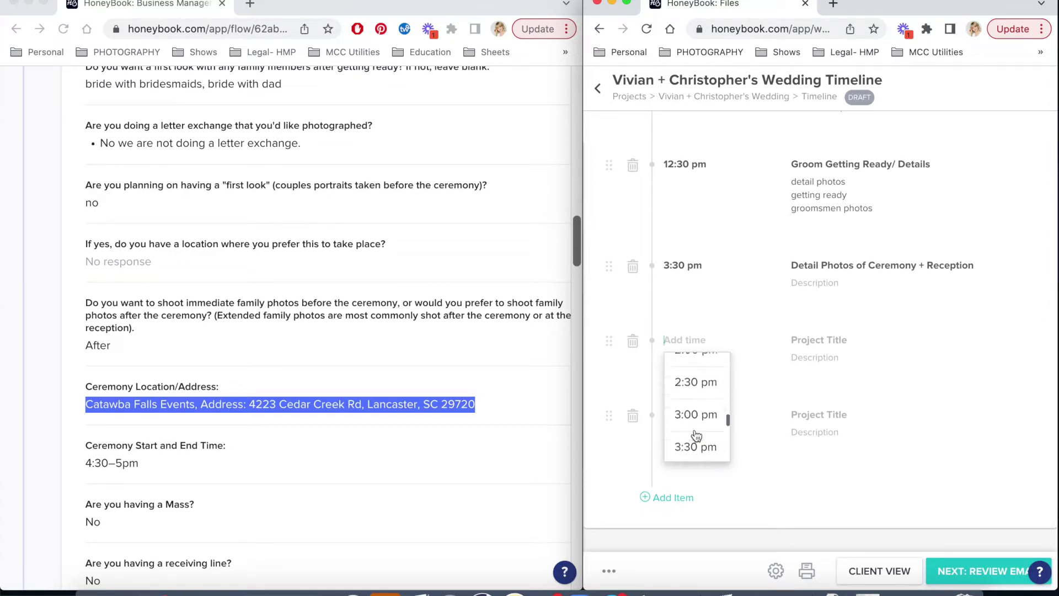
left_click(693, 450)
left_click(811, 339)
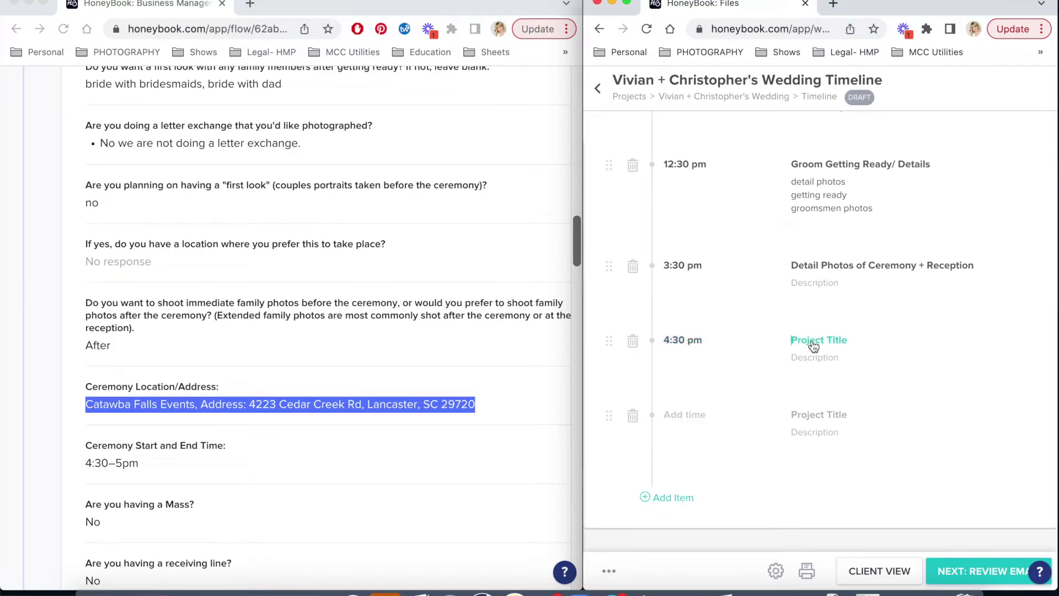
type("Ceremony")
Set the remaining blank item after the ceremony to 5:00 pm and title it "Family Photos".
left_click(687, 418)
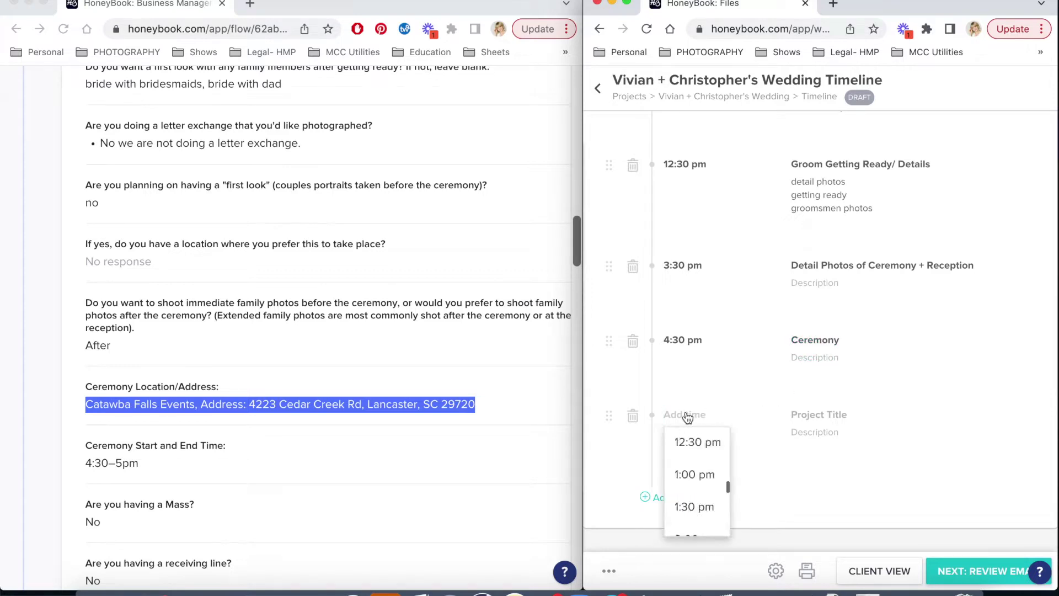
scroll(698, 476, "down", 5)
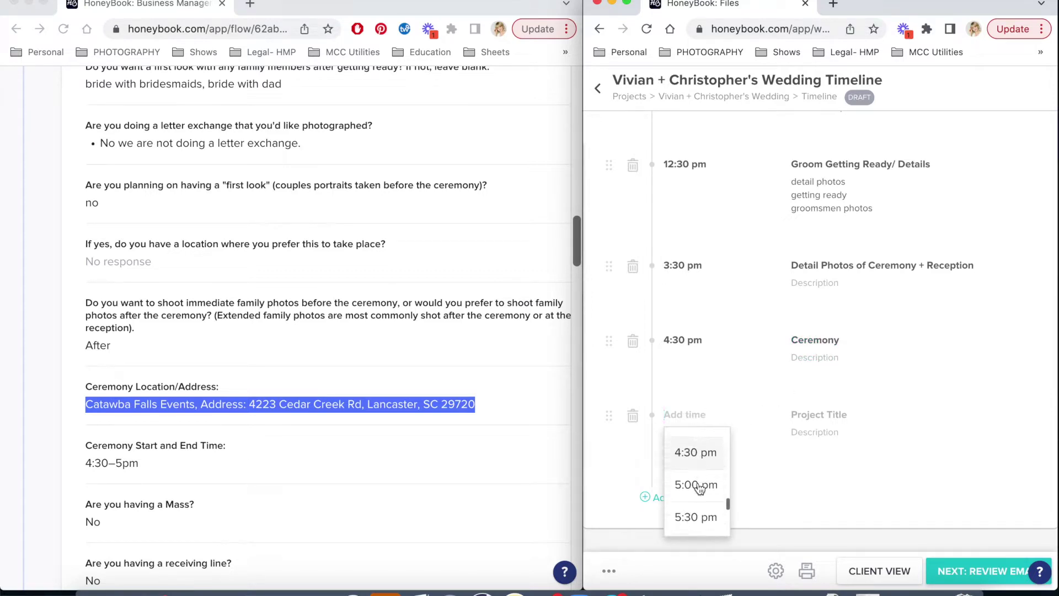
left_click(696, 457)
left_click(817, 420)
type("Fa")
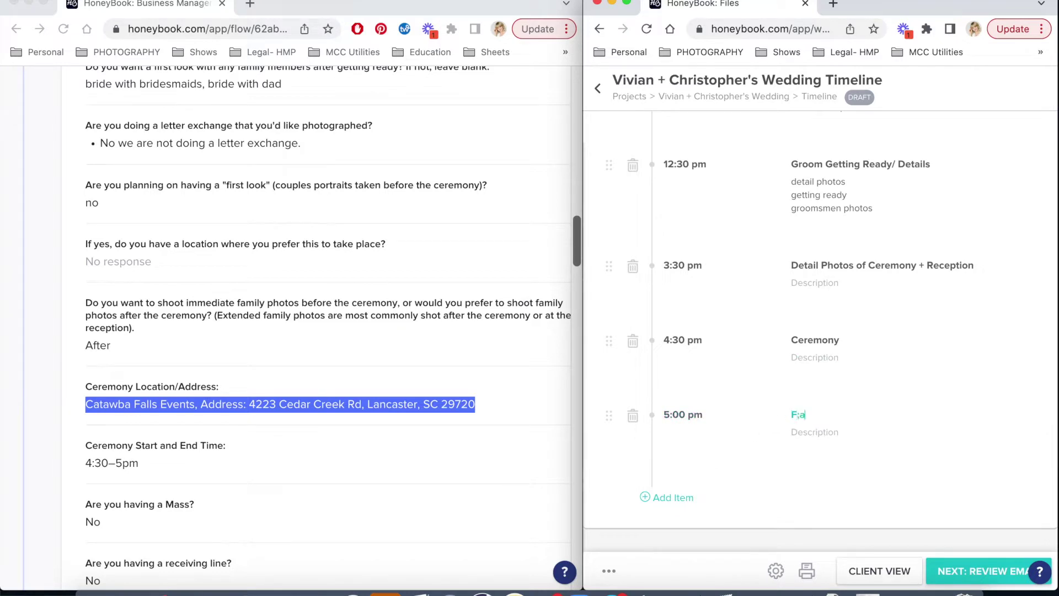
type("mamily Photos")
left_click(738, 452)
Add two timeline items after Family Photos and title the first one "Full Wedding Party Photos".
scroll(738, 451, "down", 2)
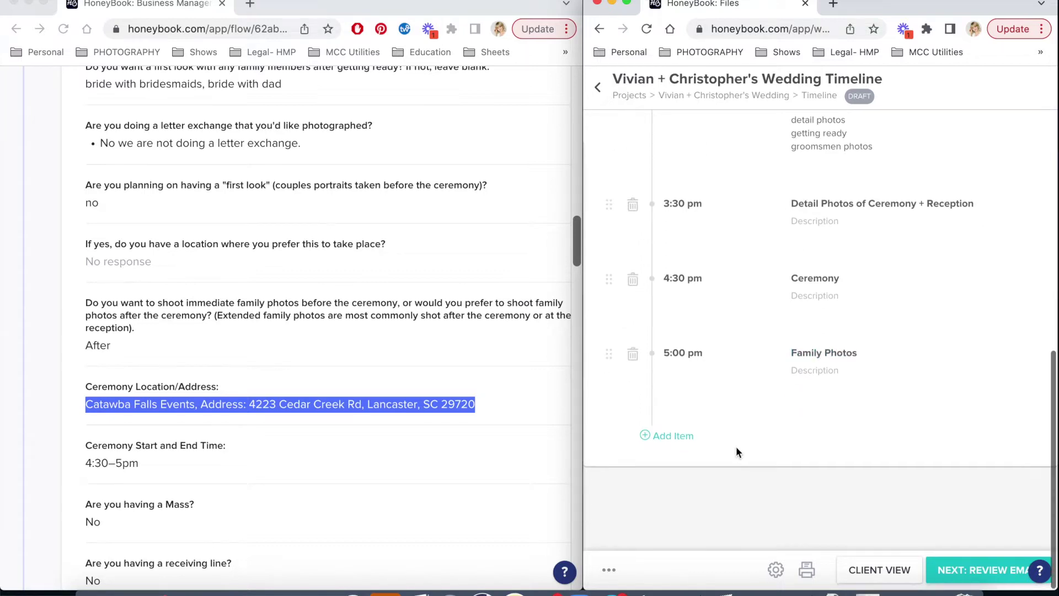
left_click(687, 441)
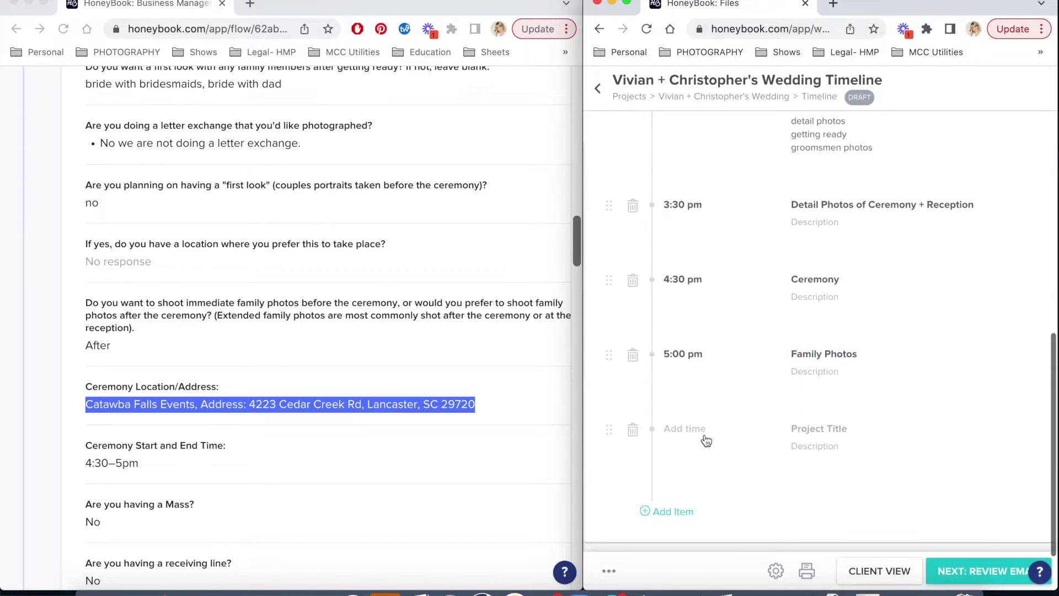
left_click(673, 513)
left_click(819, 431)
type("Full Weddin")
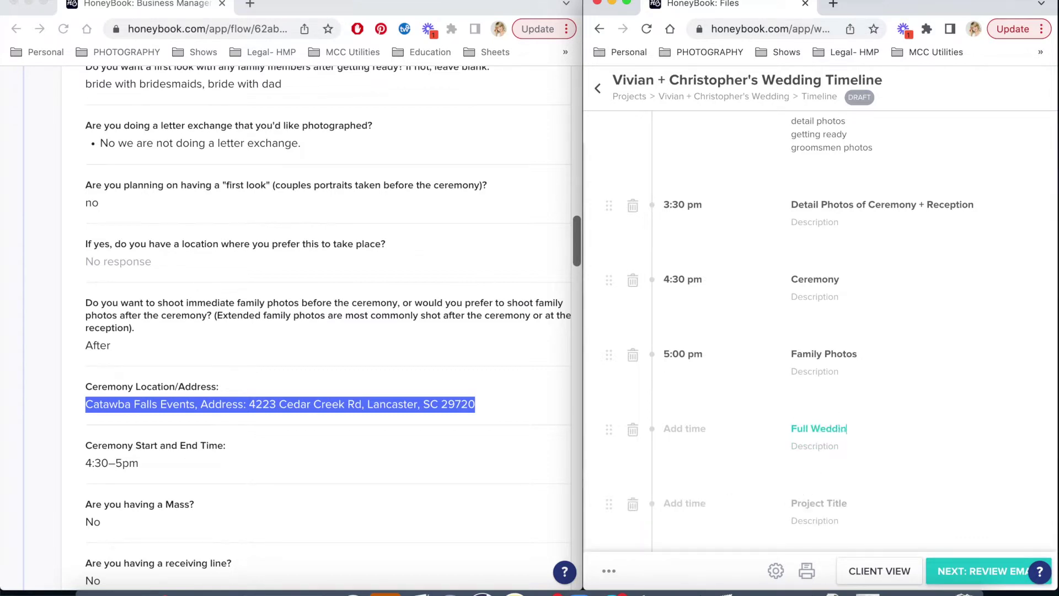
type("g Party Photos")
key("BackSpace")
key("BackSpace")
key("BackSpace")
key("BackSpace")
key("BackSpace")
type("hotos")
key("Tab")
Title the blank item below Full Wedding Party Photos "Bride + Groom Portraits".
left_click(810, 503)
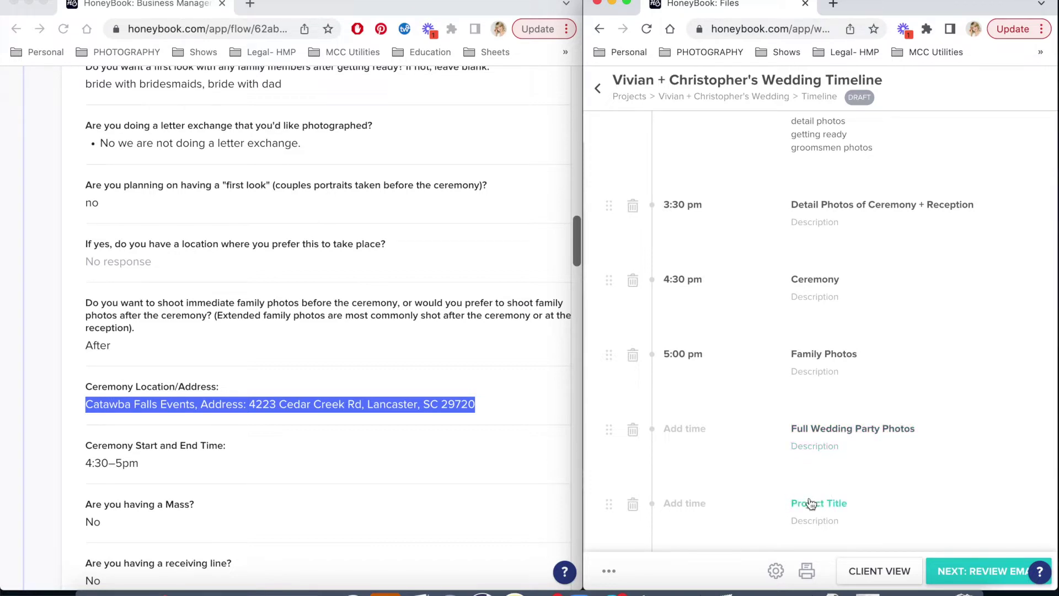
type("Bride + Groom Portraits")
left_click(803, 521)
Add a timeline item after the portraits titled "Cocktail Hour" and set its time to 5:00 pm.
scroll(803, 527, "down", 2)
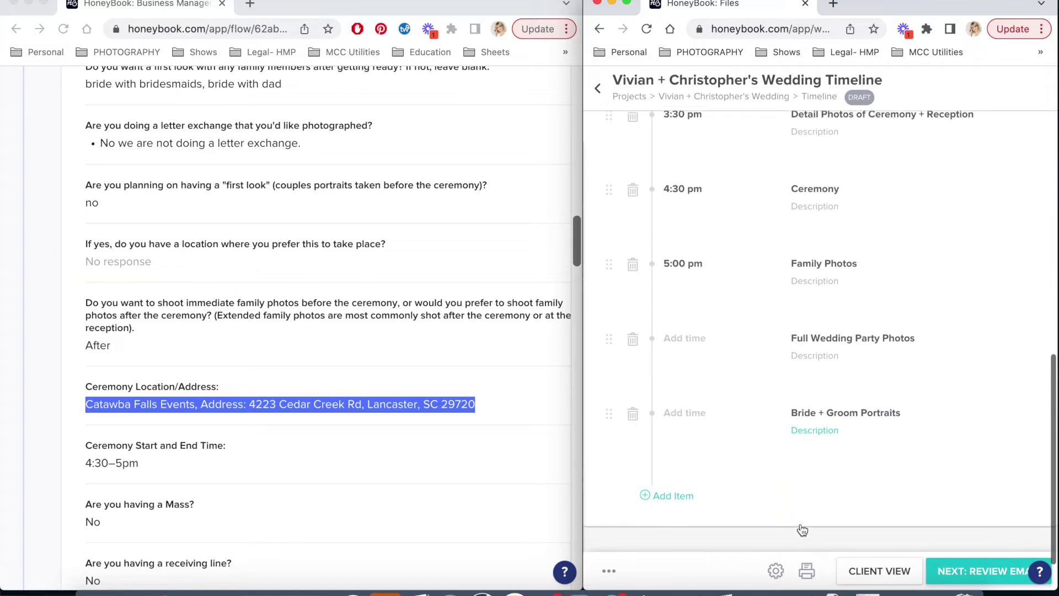
left_click(678, 478)
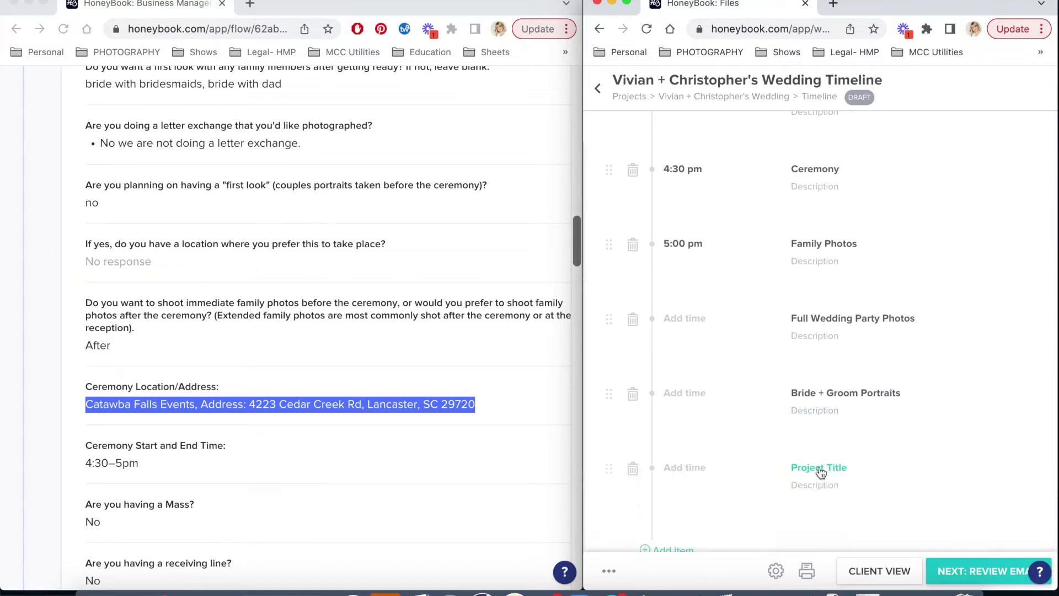
type("Cocktail Hour")
left_click(686, 468)
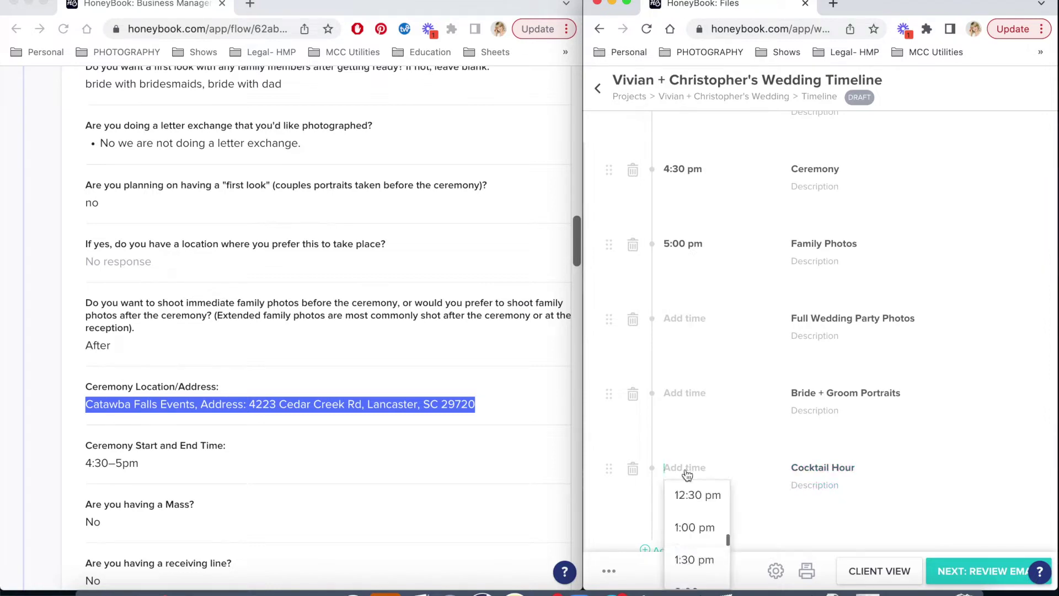
scroll(700, 510, "down", 8)
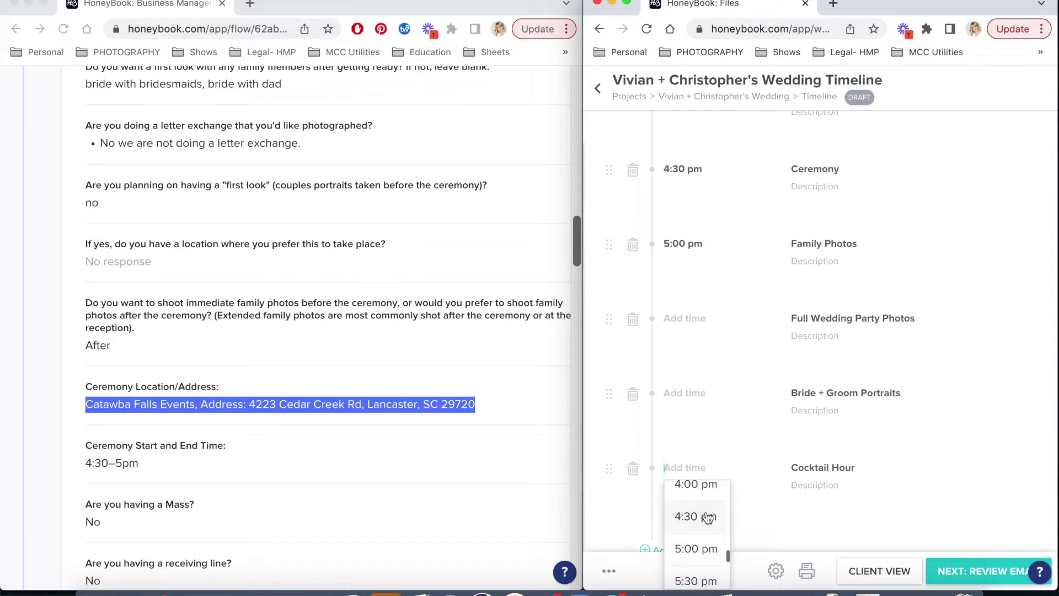
left_click(694, 516)
Add a timeline item after Cocktail Hour titled "Reception" and set its time to 6:00 pm.
scroll(773, 525, "down", 4)
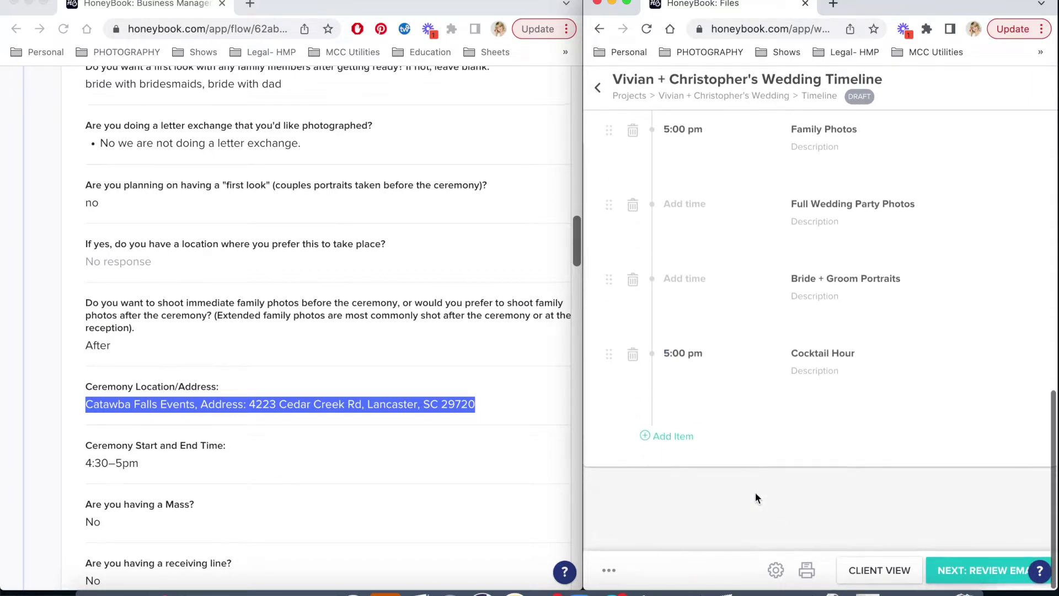
left_click(677, 437)
left_click(810, 437)
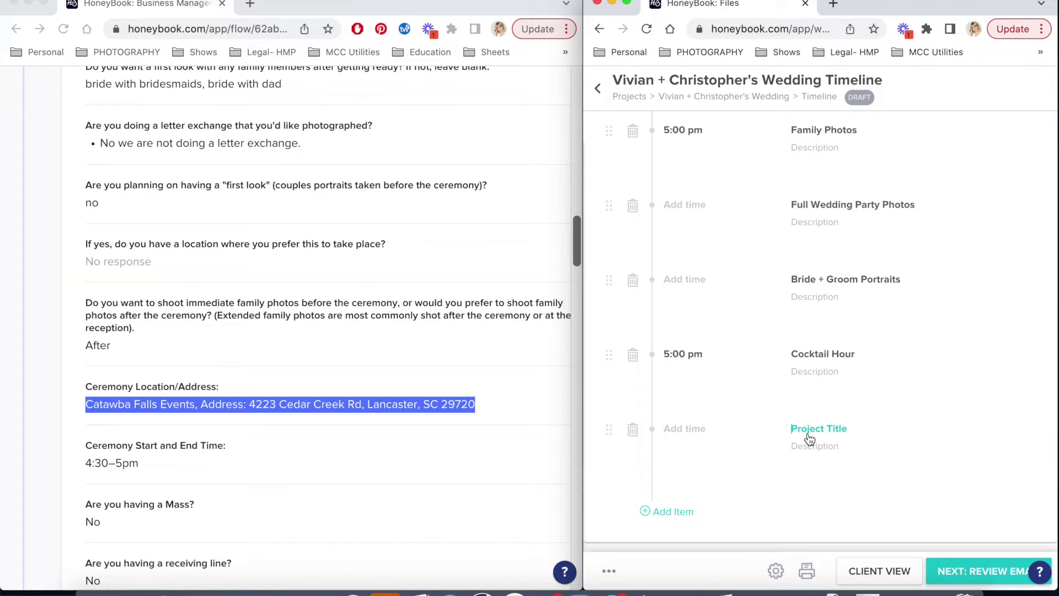
type("Reception")
left_click(684, 433)
scroll(718, 505, "down", 3)
scroll(718, 505, "down", 8)
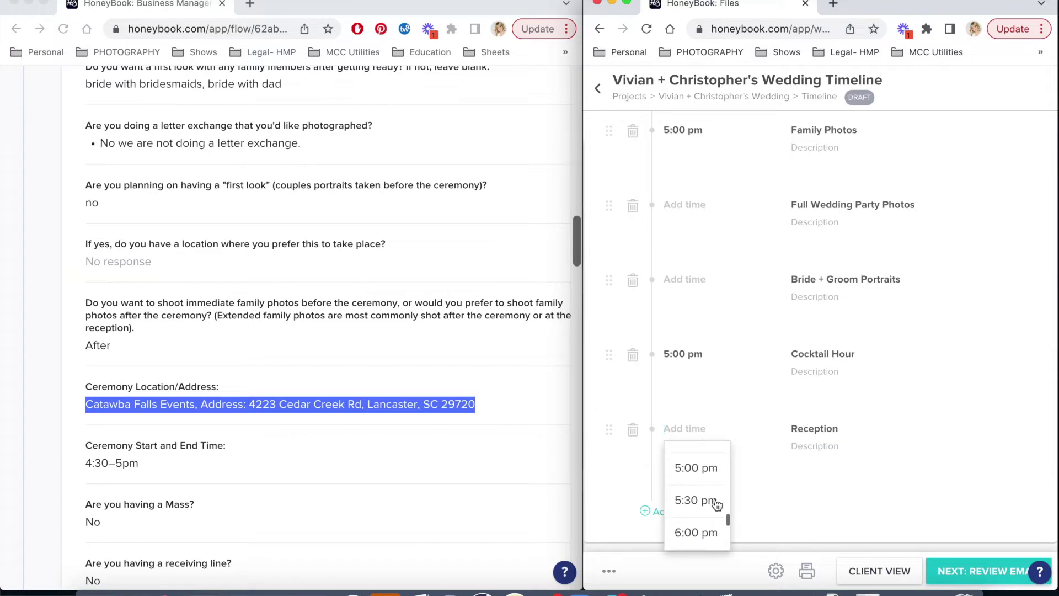
left_click(692, 475)
Add a closing timeline item at 9:30 pm titled "Photography Coverage Ends".
scroll(767, 476, "up", 15)
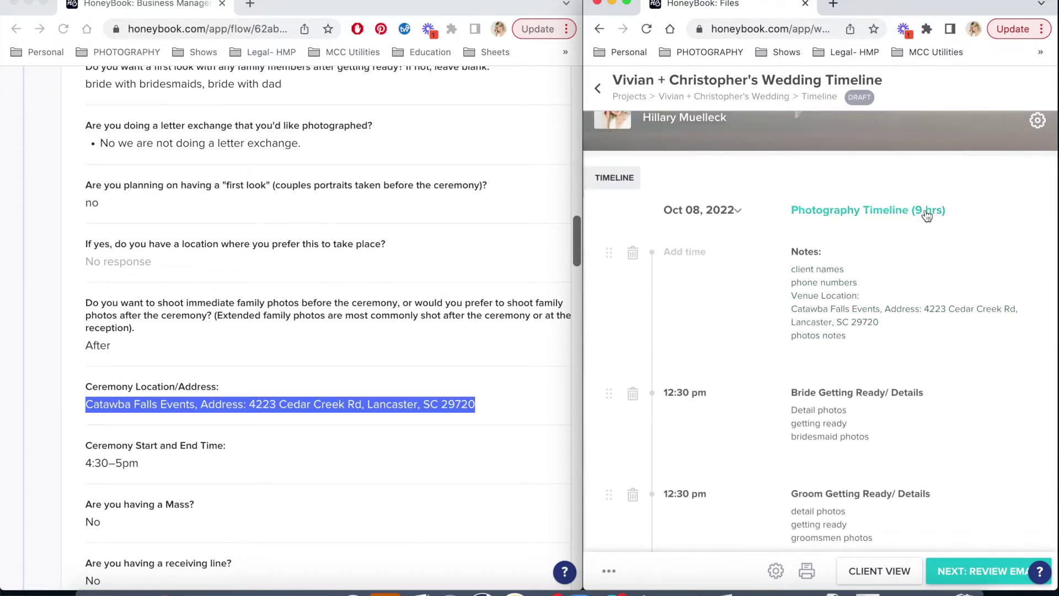
scroll(899, 307, "down", 8)
scroll(899, 308, "down", 5)
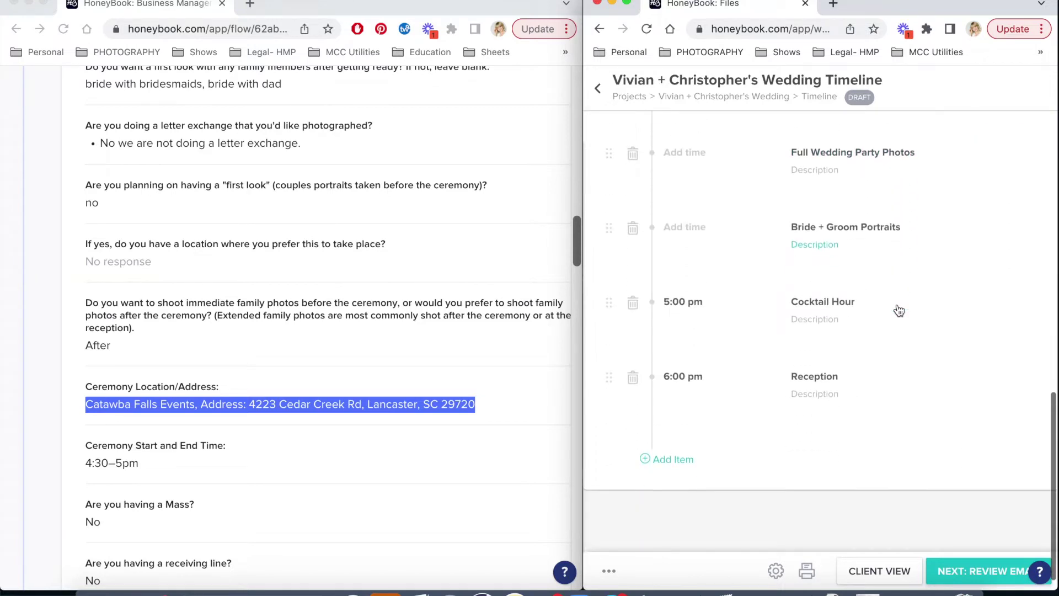
left_click(669, 460)
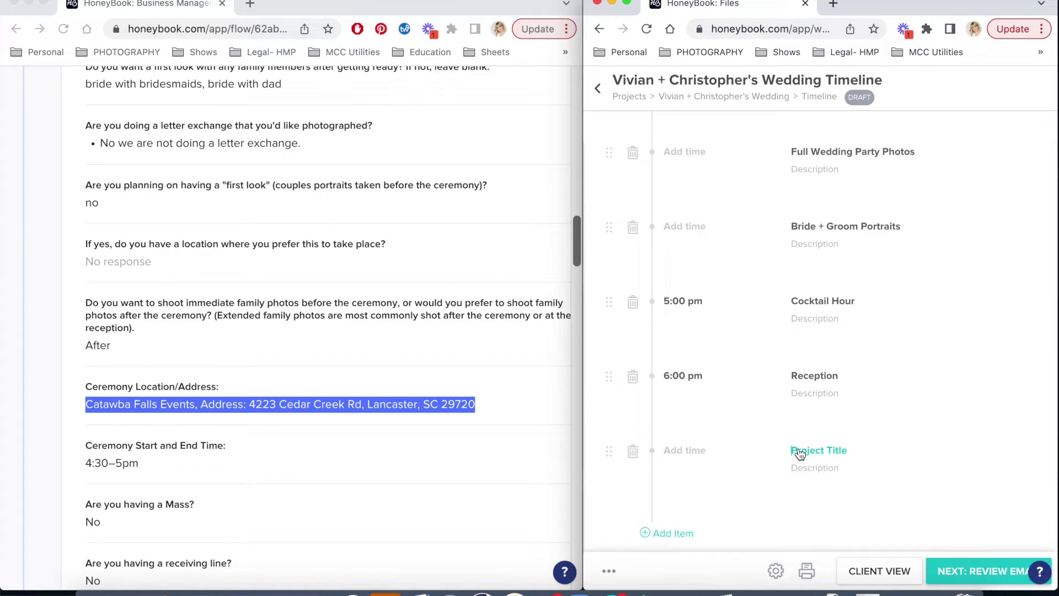
left_click(696, 460)
scroll(709, 546, "down", 10)
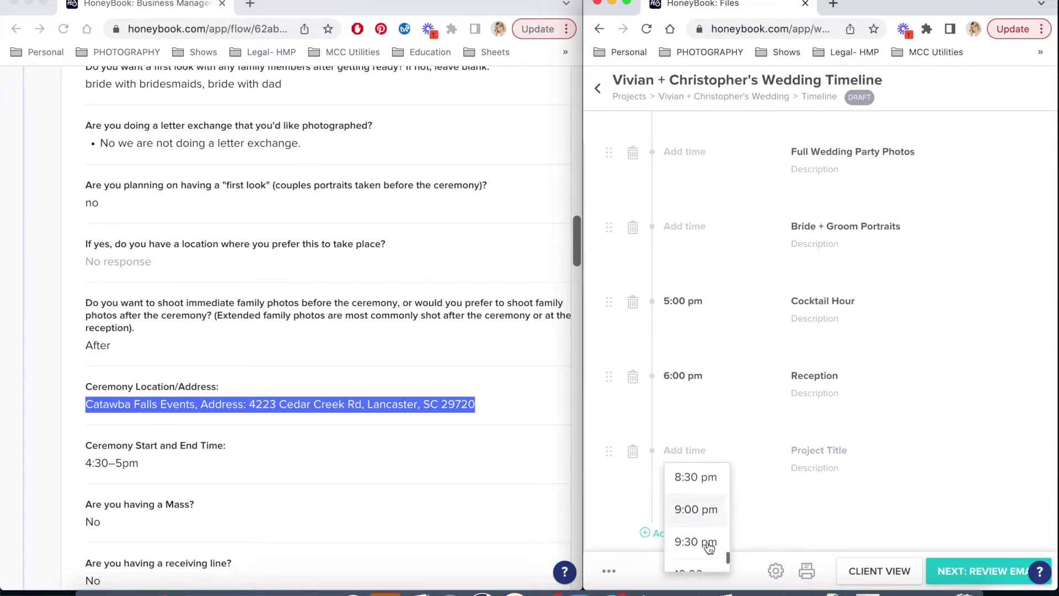
left_click(709, 547)
left_click(828, 454)
type("Photography Co")
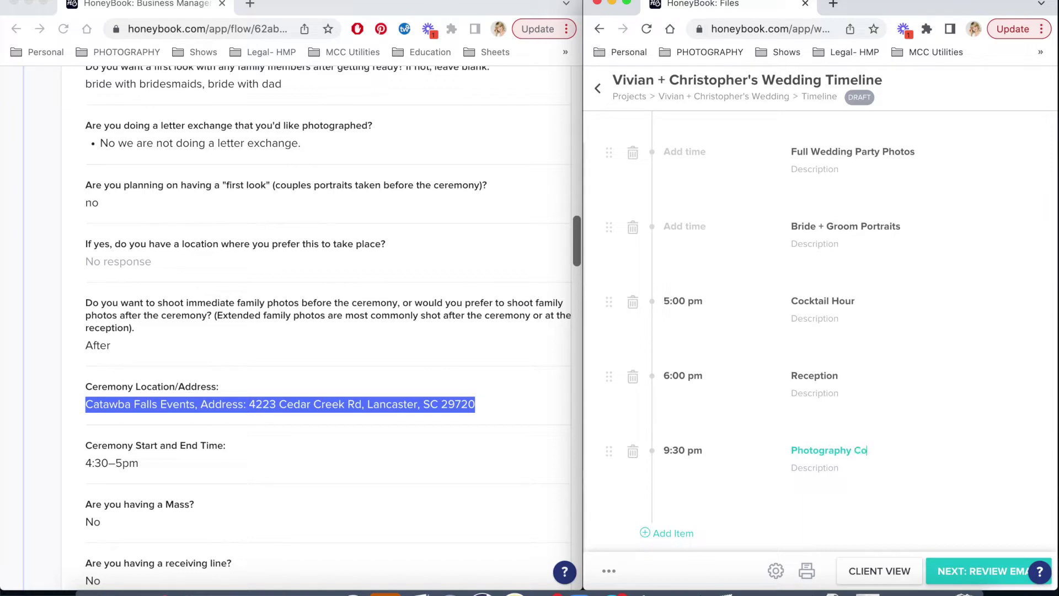
type("verage Ends")
left_click(757, 403)
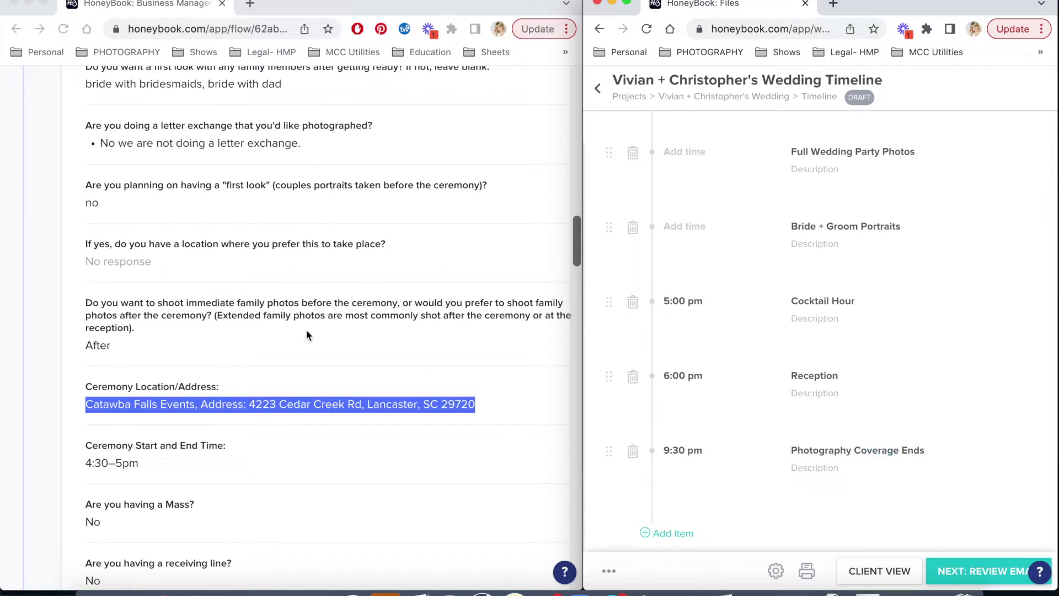
Change the bride item's first two description lines to "12:30-1:30 Detail photos" and "1:30-2:15 bride getting ready/ portrait".
scroll(306, 329, "up", 1)
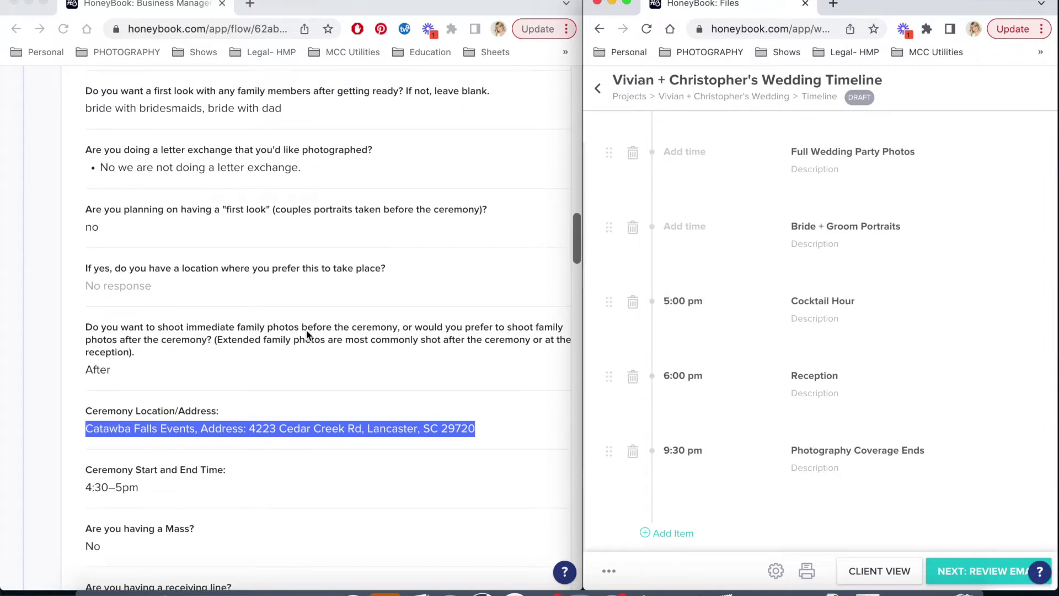
scroll(922, 261, "up", 12)
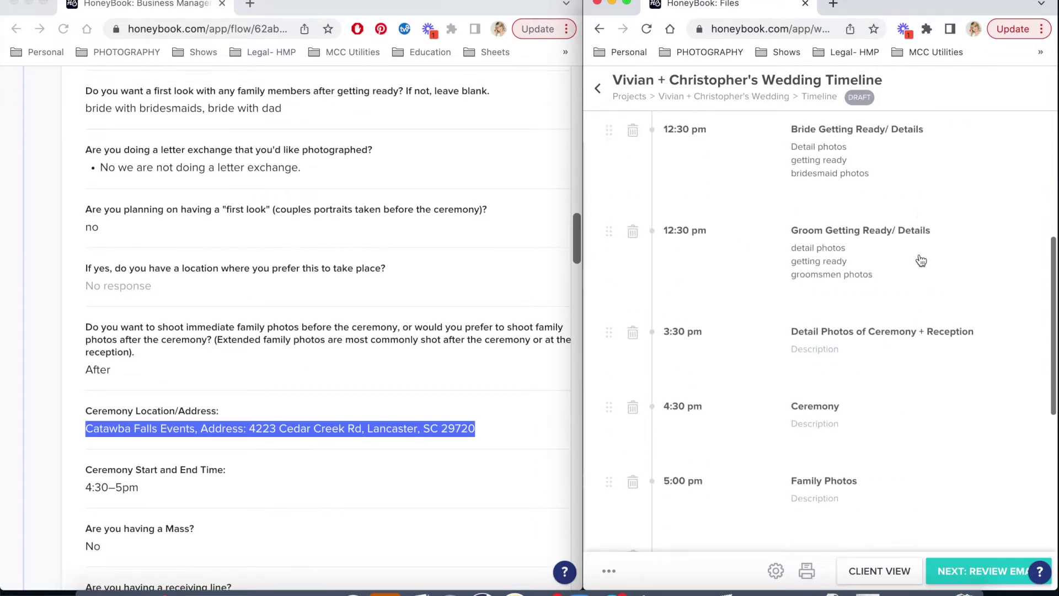
scroll(921, 260, "up", 1)
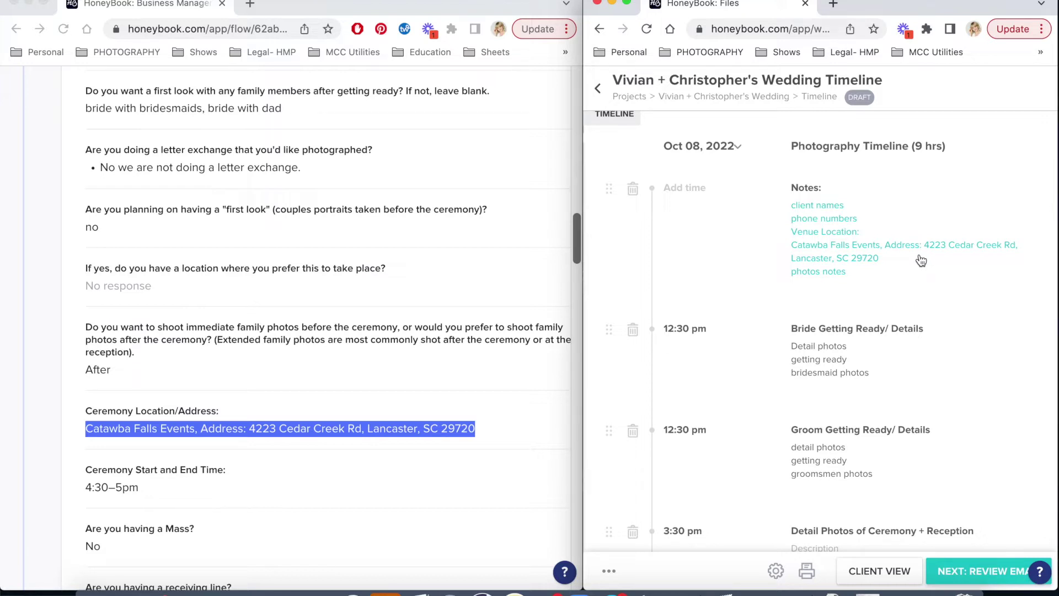
left_click(793, 349)
type("12:30-1")
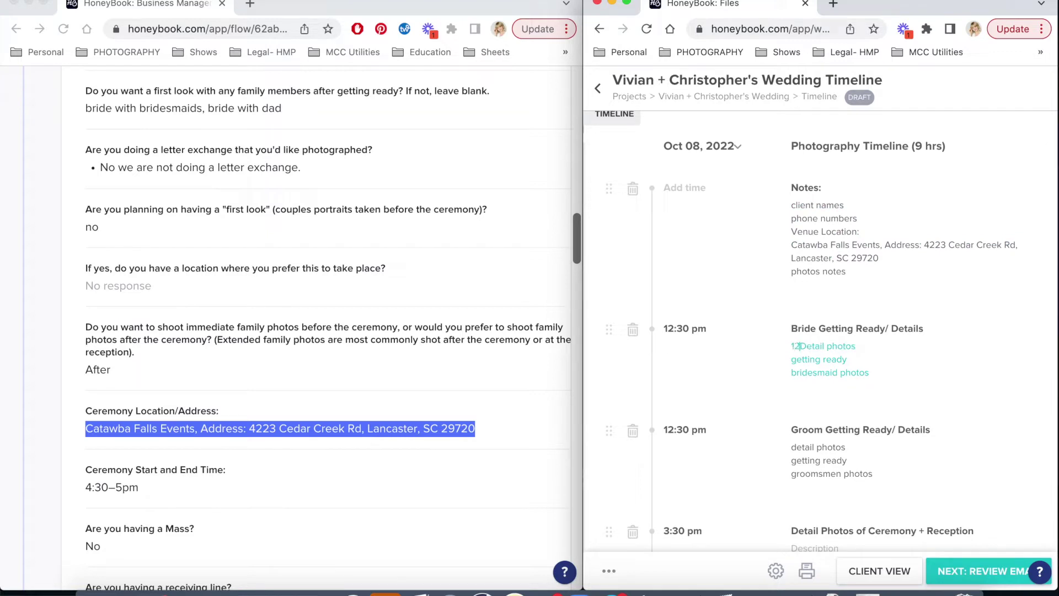
type(":30")
left_click(793, 359)
type("1:30-2:15 bride")
left_click(921, 363)
type("/ portrait")
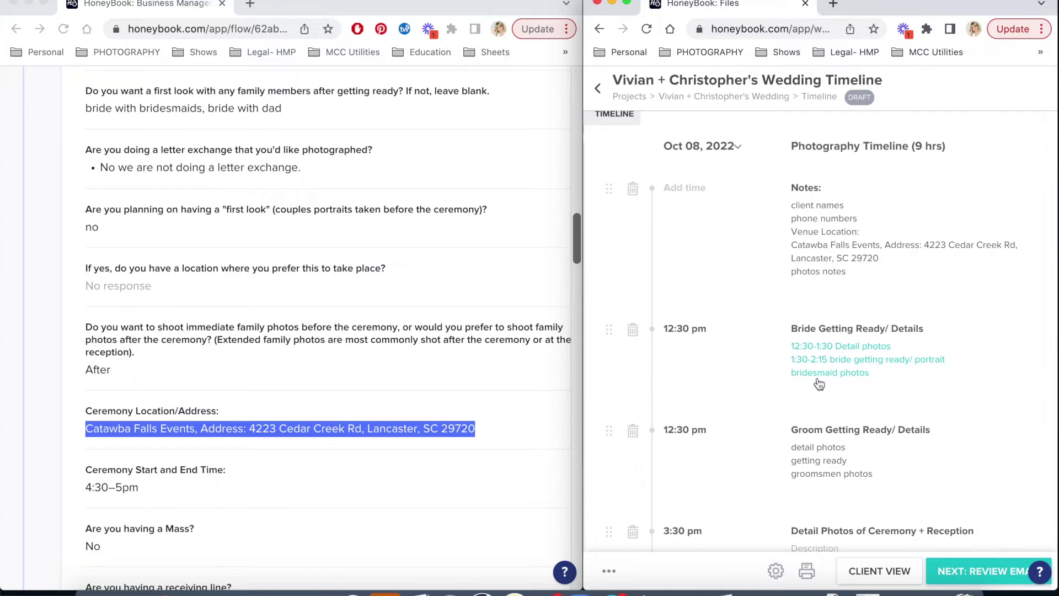
Insert the line "2:15-2:45 first look with bridesmaids, then dad" above the bridesmaid photos in the bride item's description.
left_click(793, 374)
type("2:15 ")
type("2:45")
key("Return")
left_click(840, 375)
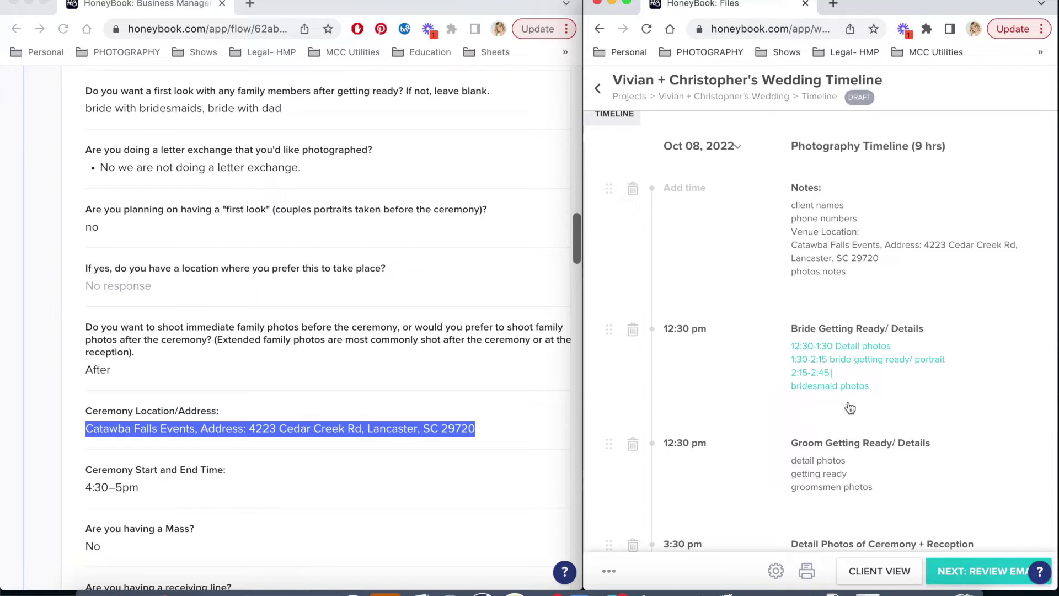
type("first look with bridesmaids")
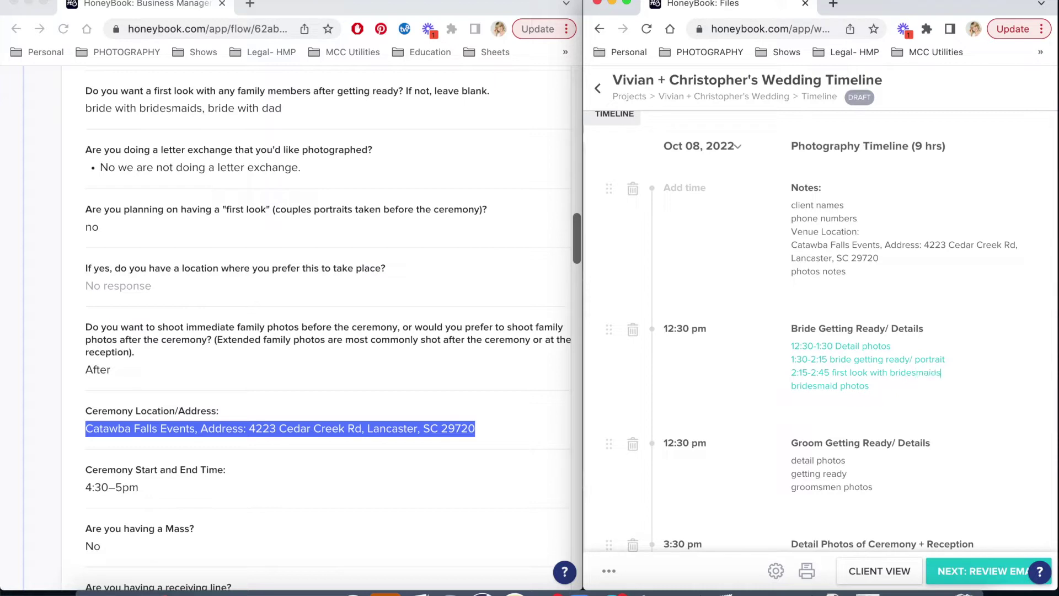
type(", then dad ")
Extend the bride item's last description line to "2:45-3:15 bridesmaid photos, individual photos with bride".
type("2:45-")
type("3:15")
left_click(920, 394)
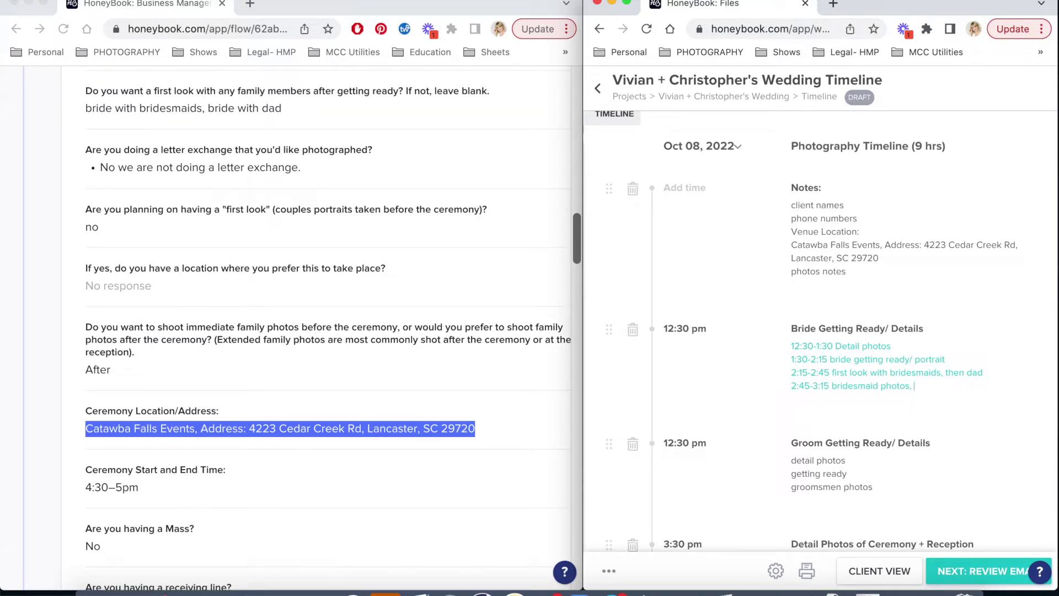
type(", individual photos with bride")
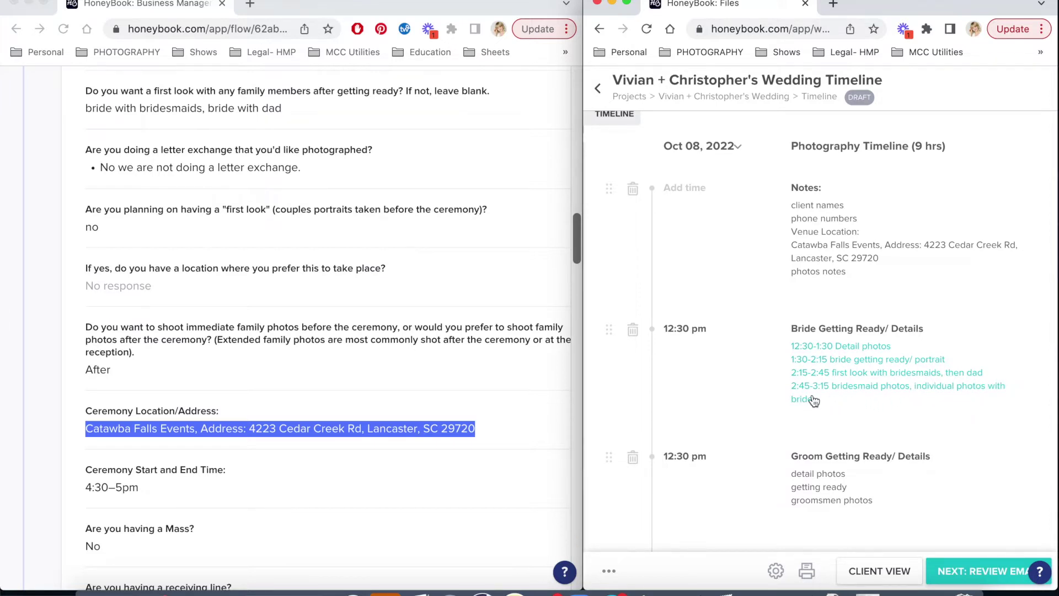
Change the first line of the groom item's description to "12:30-1:00 detail photos".
scroll(860, 433, "down", 3)
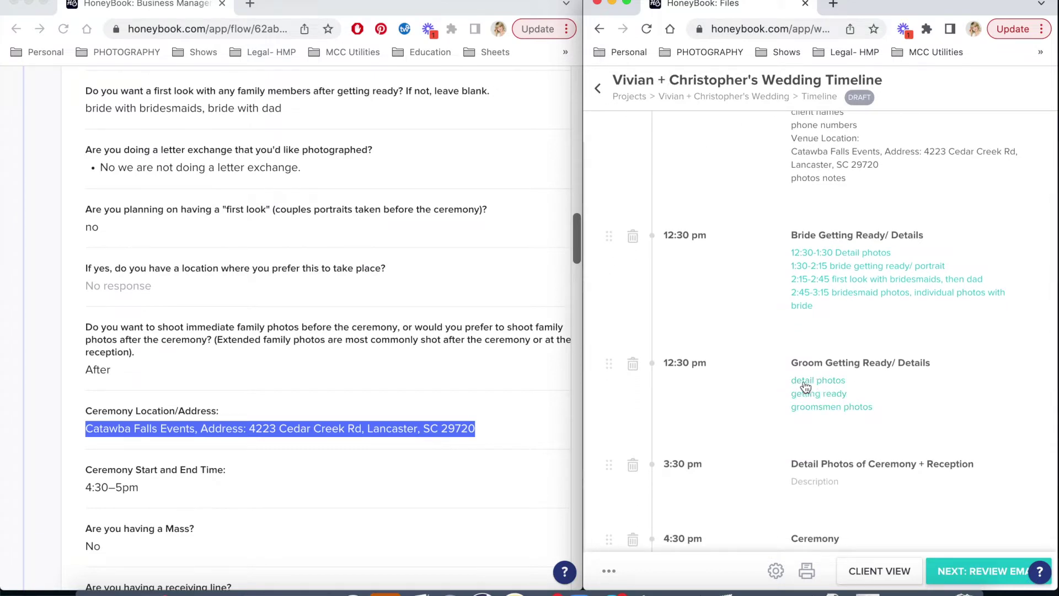
left_click(797, 381)
type("12:30")
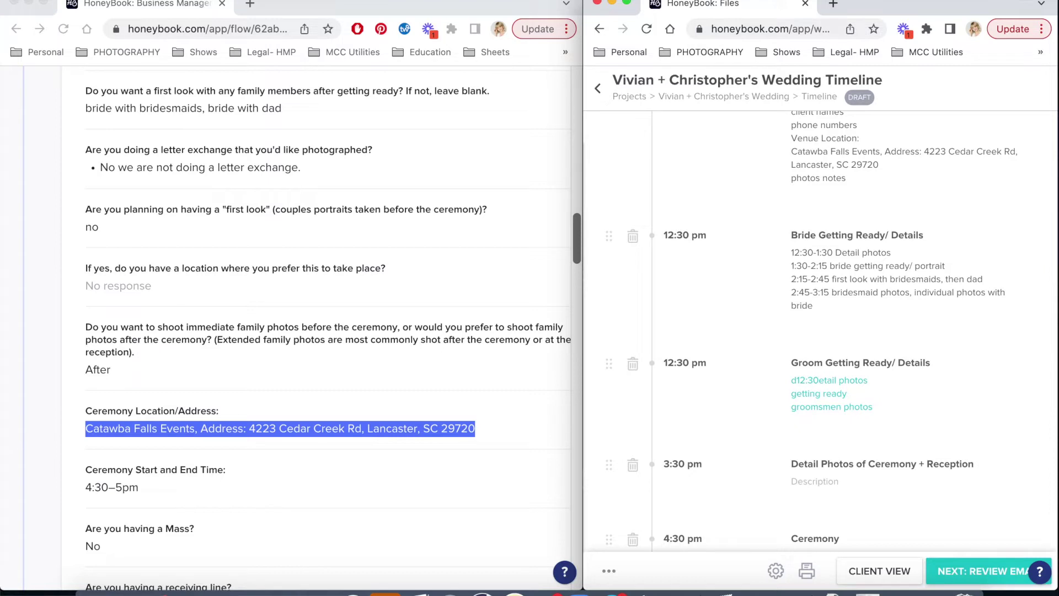
key("BackSpace")
key("BackSpace")
key("BackSpace")
key("BackSpace")
key("BackSpace")
key("BackSpace")
type("12:30")
type(" 1:00 d")
Change the groom item's getting-ready line to "1:00-1:45 groom getting ready/ candids of guys".
left_click(793, 394)
type("1:00")
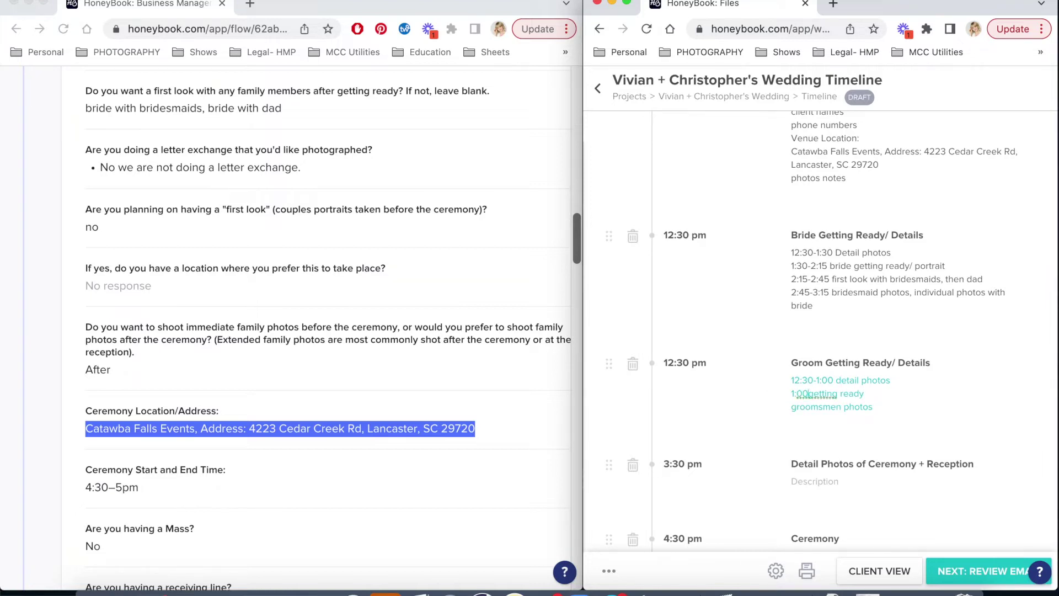
type("-1:45 groom")
left_click(917, 395)
type("/ candids of guys")
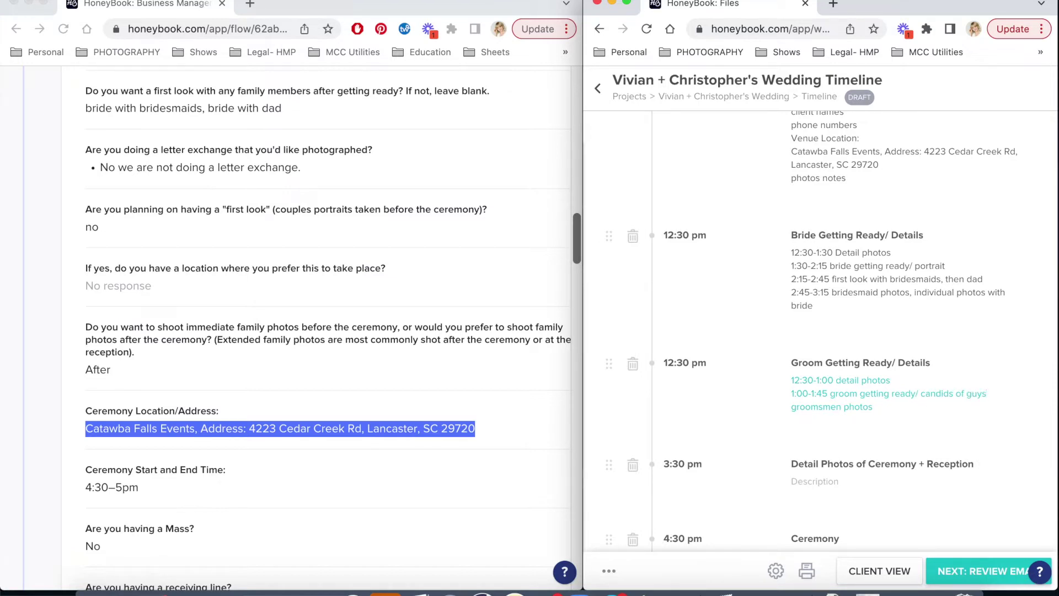
Complete the last line of the groom item's description as "1:45-2:15 groomsmen photos, individual photos with groom".
left_click(794, 408)
type("1:45-2:15")
left_click(914, 411)
type(". individual pho")
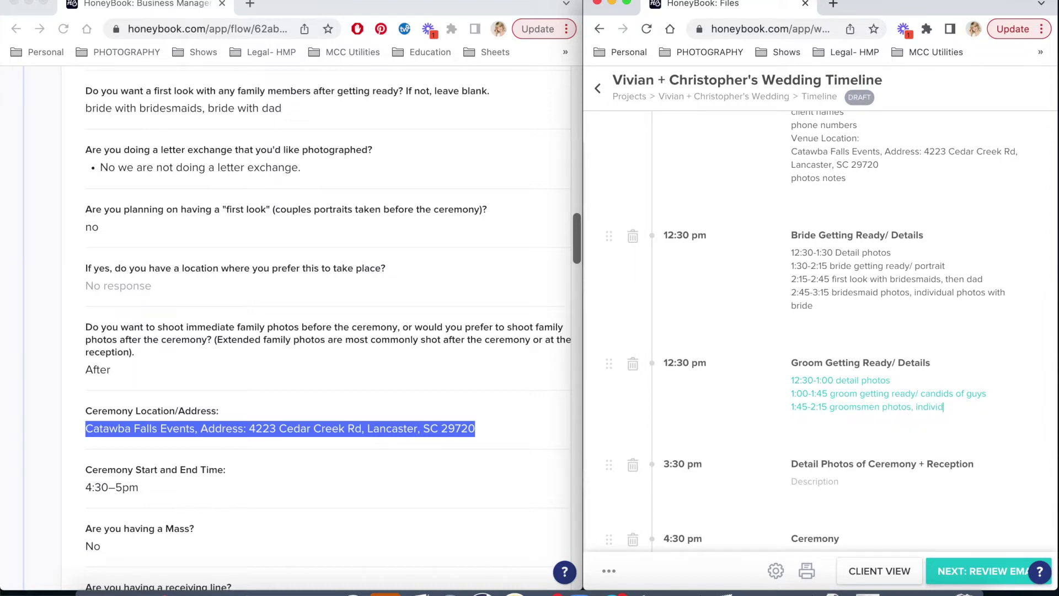
type("tos with groom")
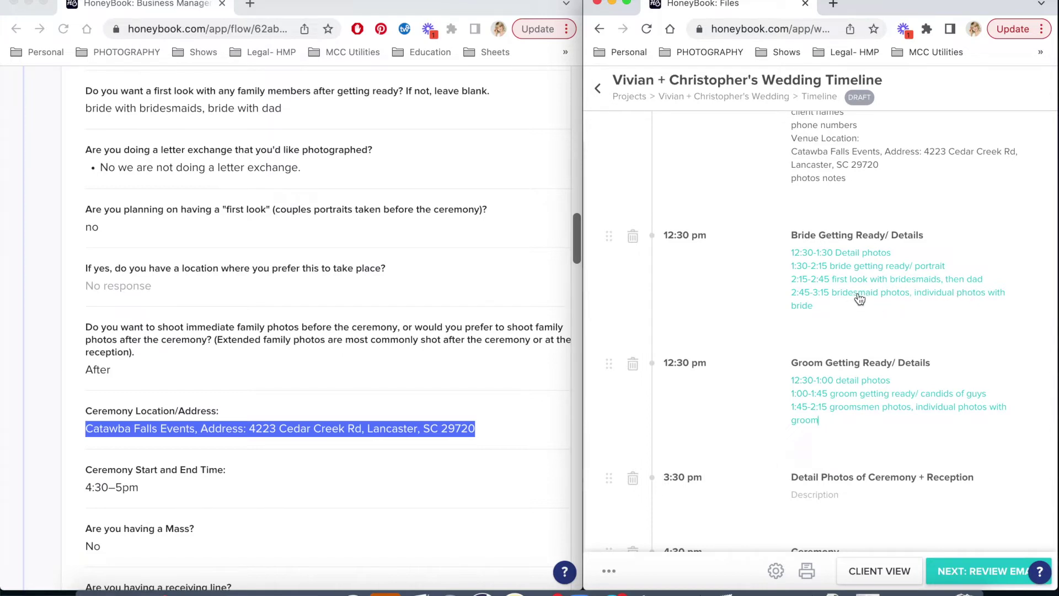
Enter "guest 225" as the description of the 4:30 pm Ceremony item.
scroll(839, 397, "down", 5)
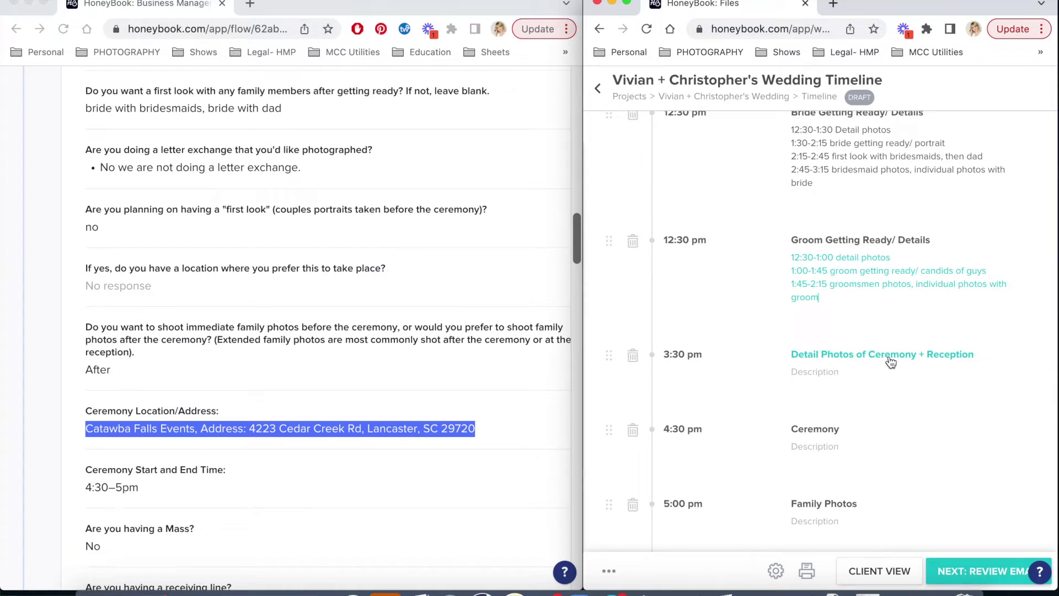
scroll(853, 386, "down", 3)
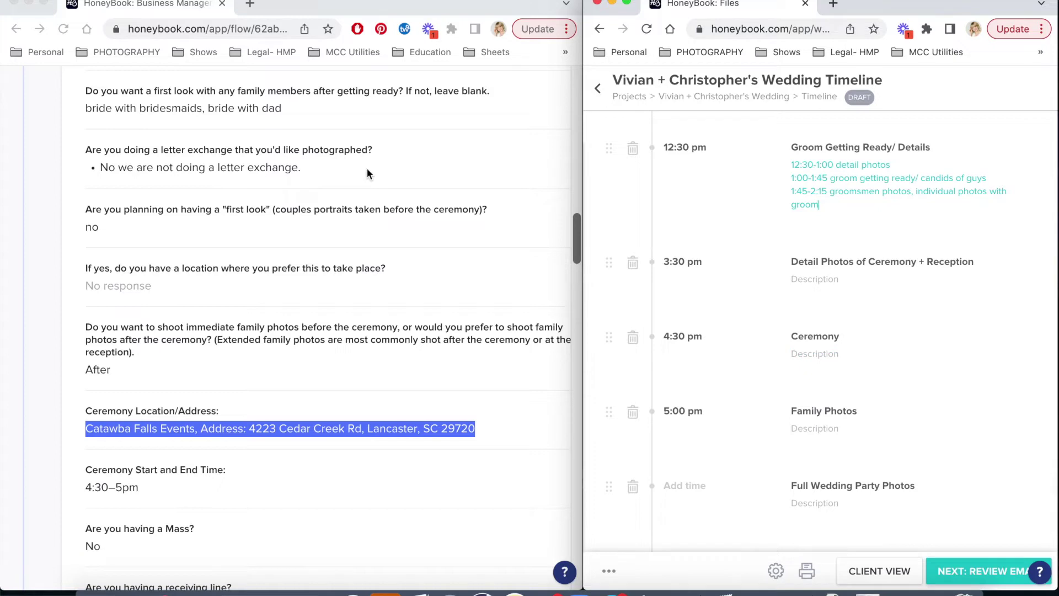
left_click(815, 354)
type("guest 225")
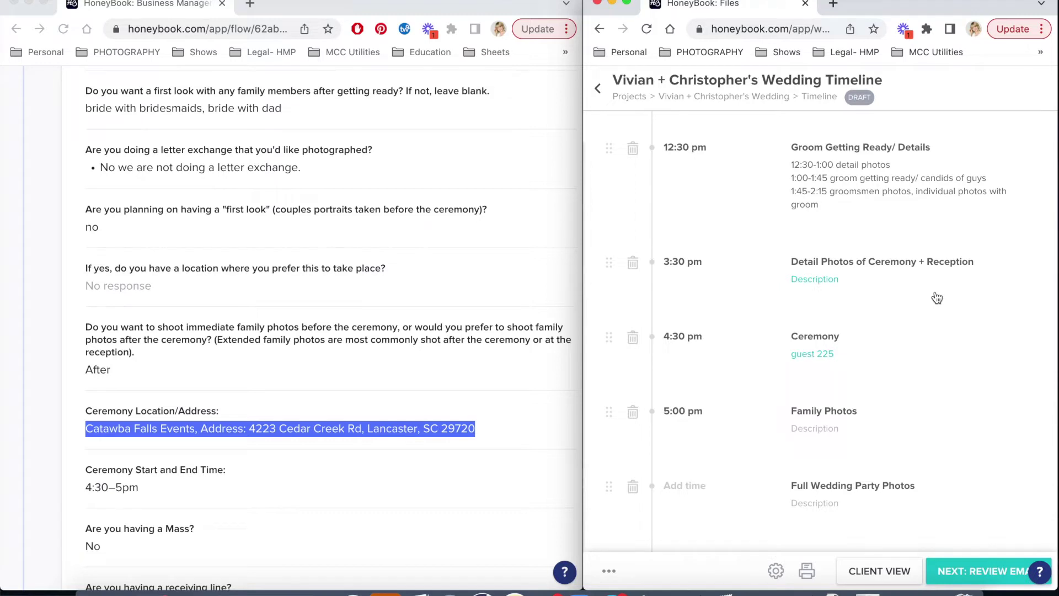
Add the count "(5)" after "bridesmaid photos" in the bride item and after "groomsmen photos" in the groom item.
scroll(937, 298, "up", 3)
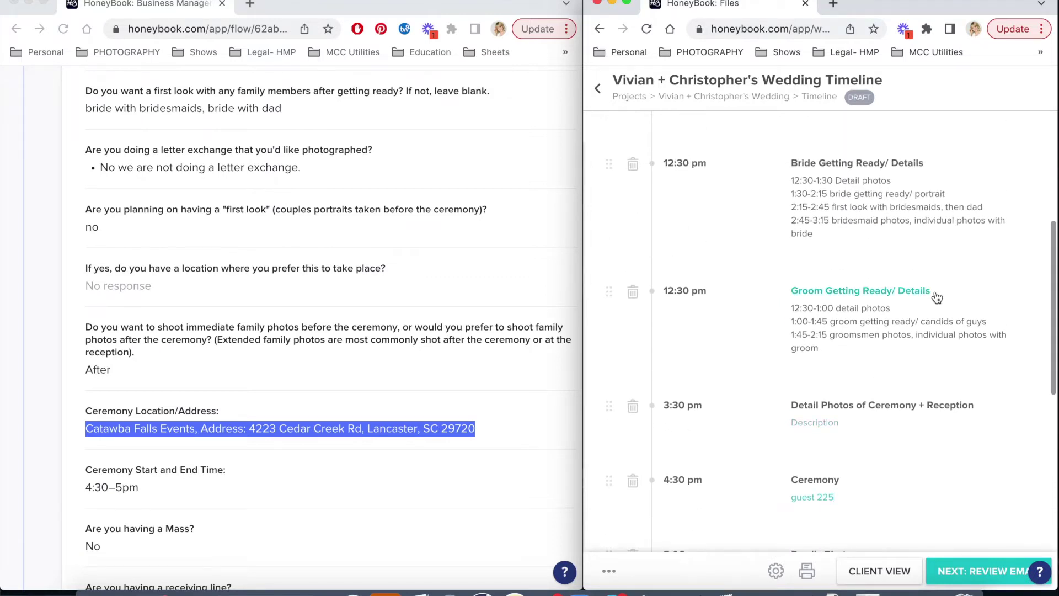
left_click(910, 222)
type("(")
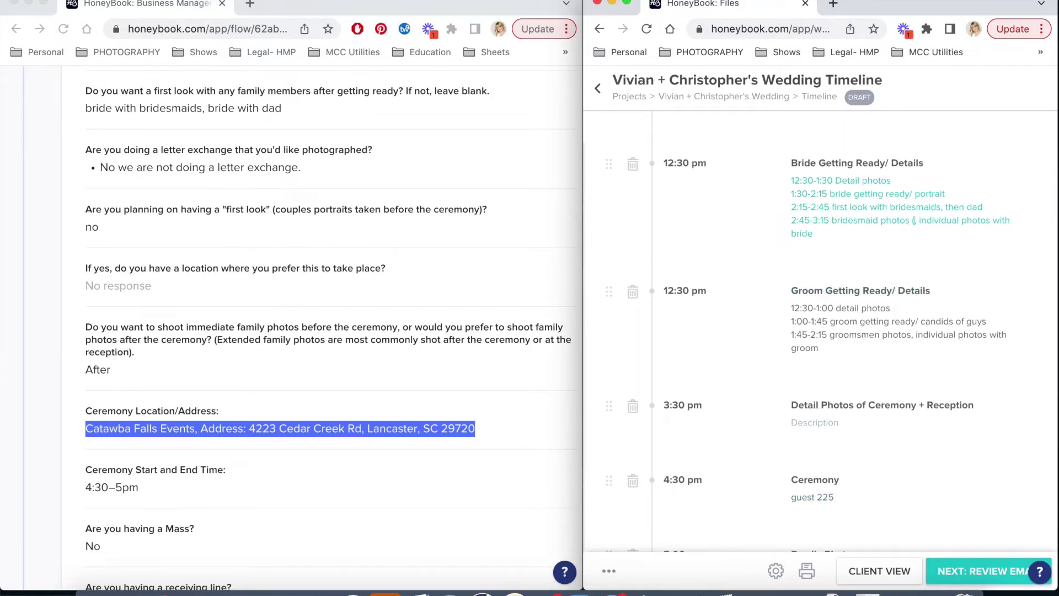
type("5)")
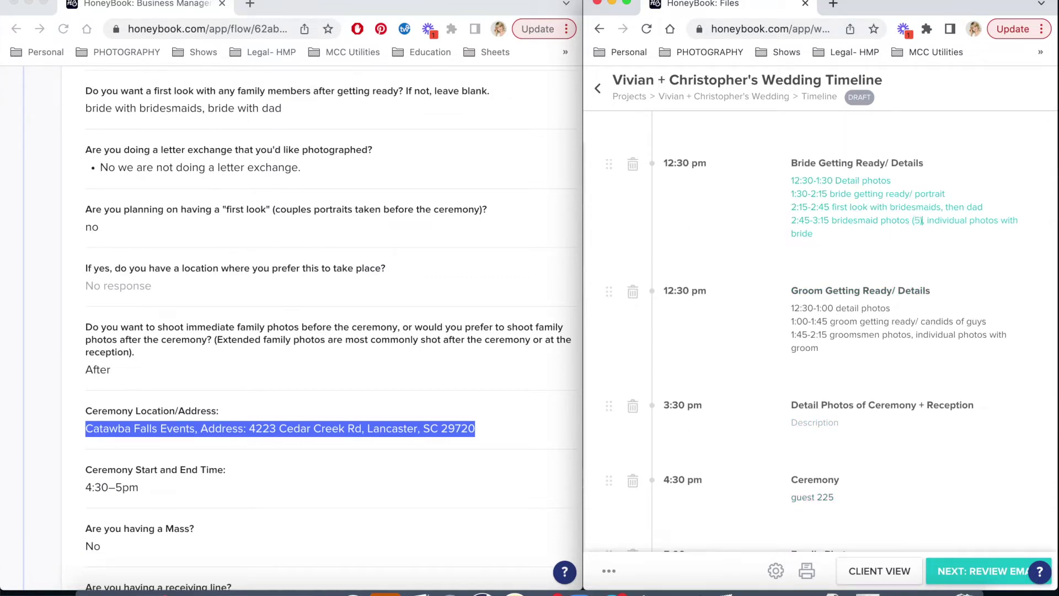
left_click(912, 335)
type("(5)")
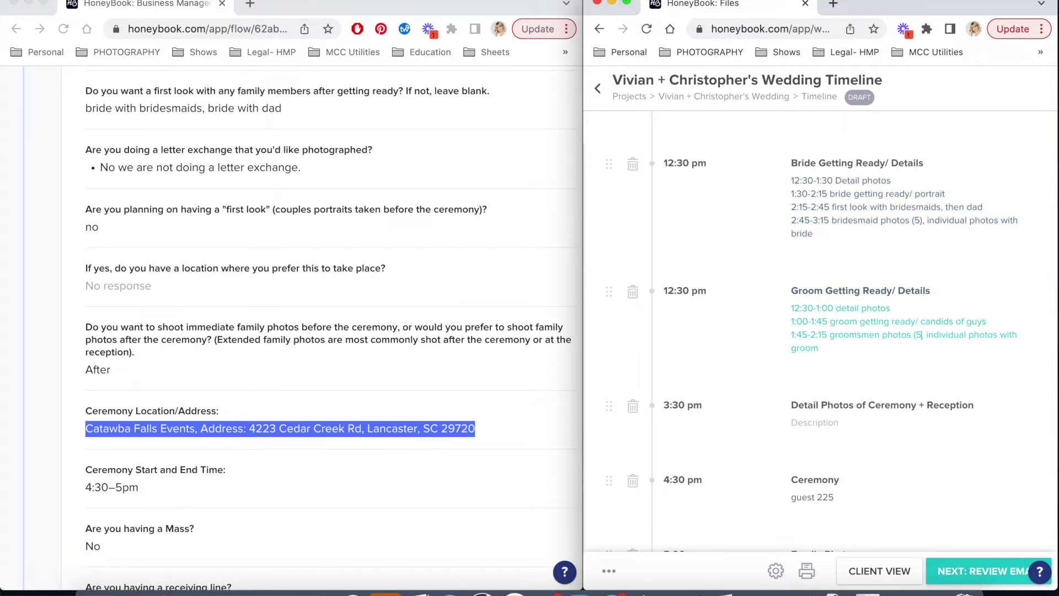
Extend the full wedding party item's title to "Full Wedding Party Photos (5/5)".
scroll(905, 436, "down", 5)
left_click(921, 333)
type("(5/5)")
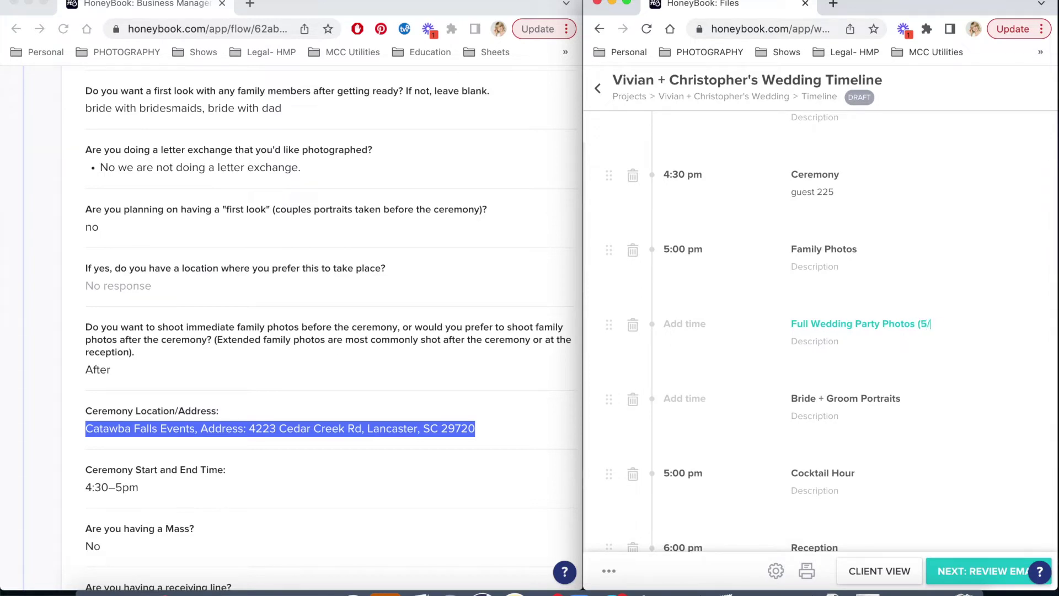
left_click(864, 353)
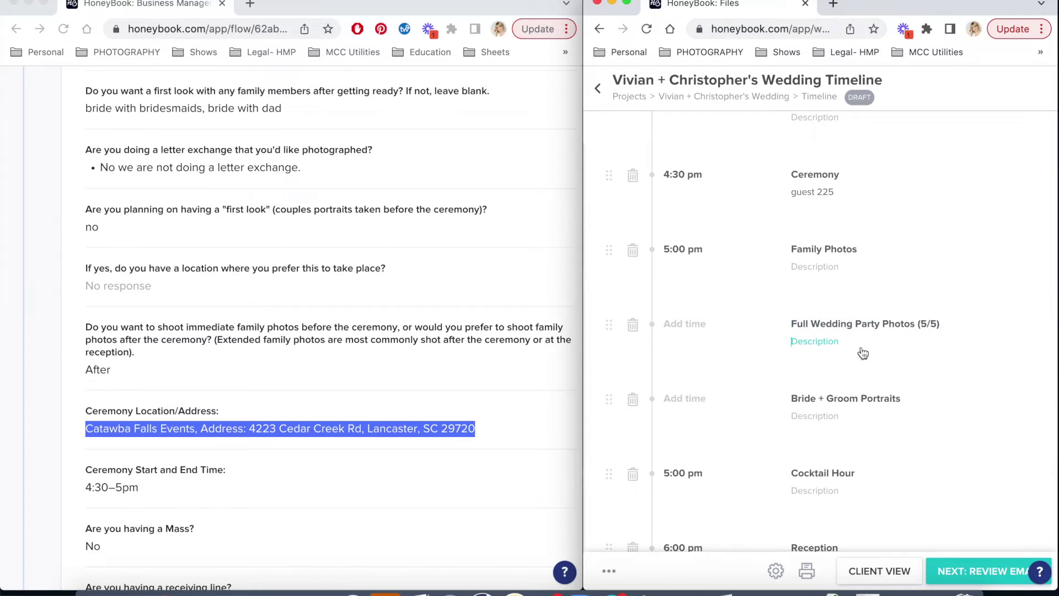
Insert the line "Location- venue" at the start of the Bride Getting Ready/ Details description.
scroll(365, 333, "down", 3)
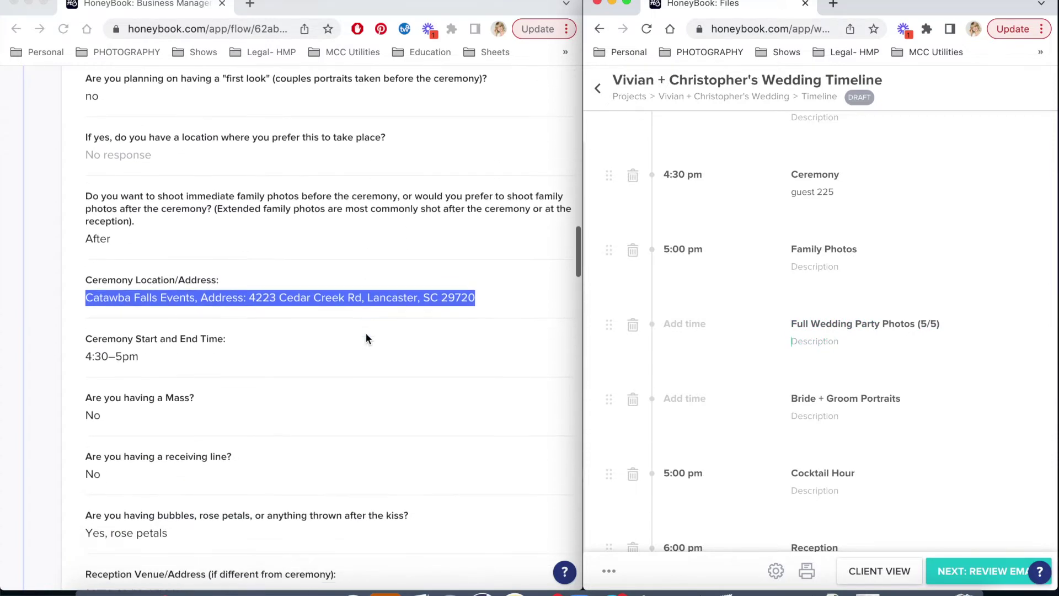
left_click(488, 267)
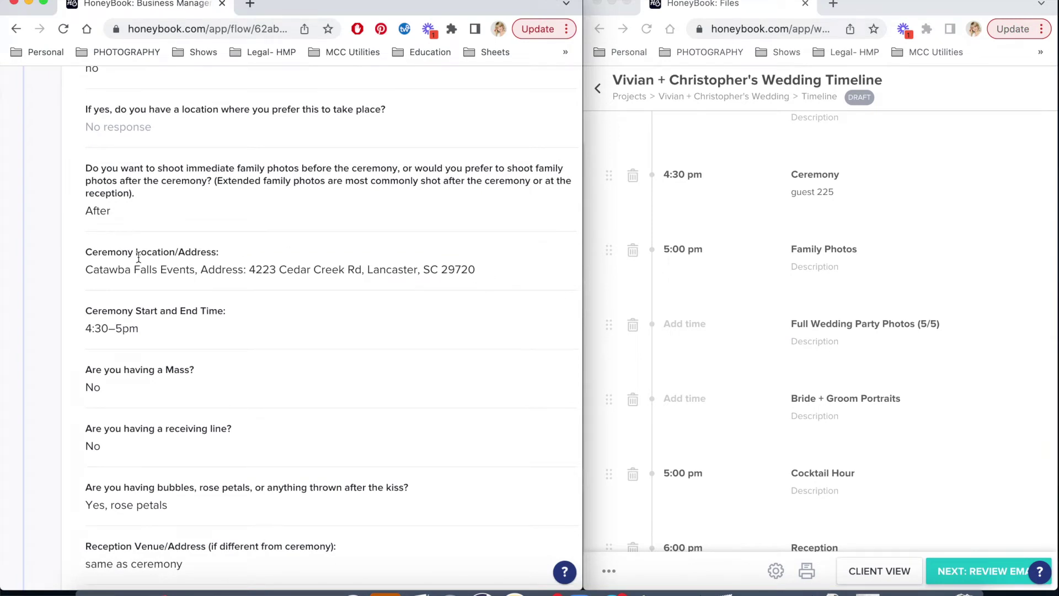
scroll(763, 364, "up", 5)
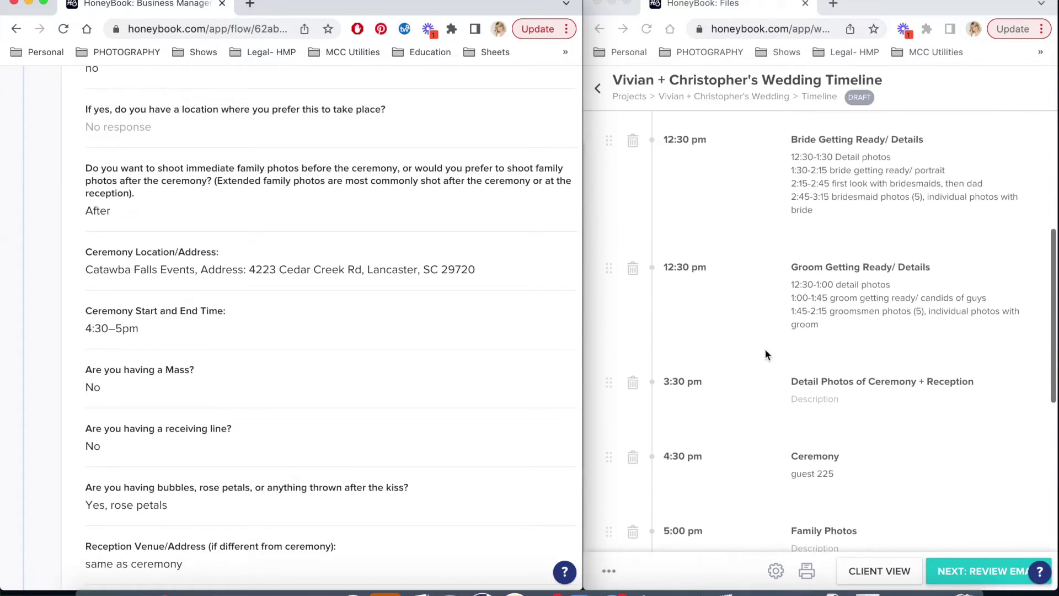
left_click(792, 158)
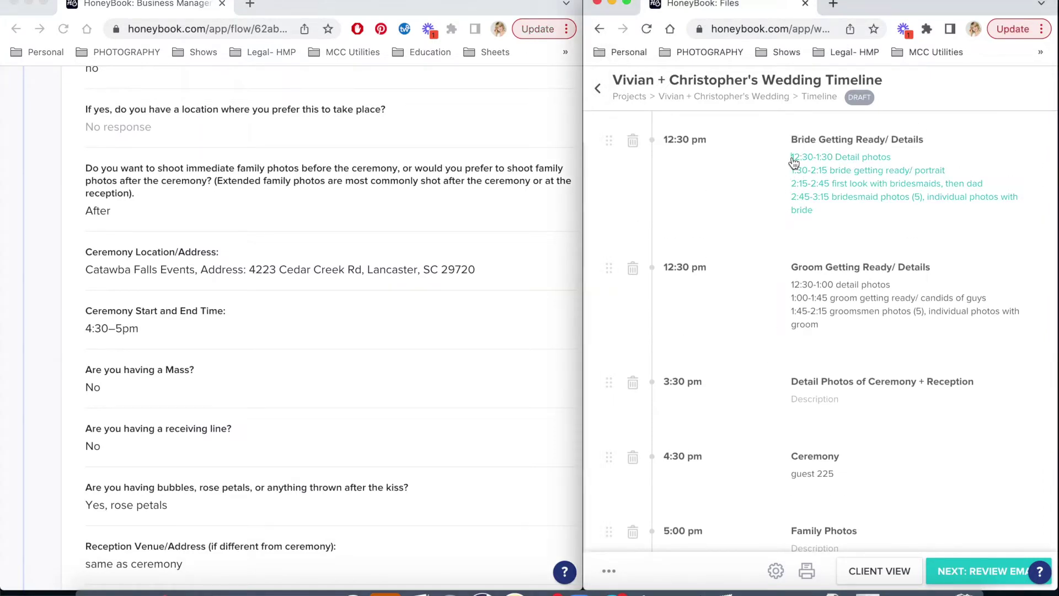
key("Return")
type("Location- venue")
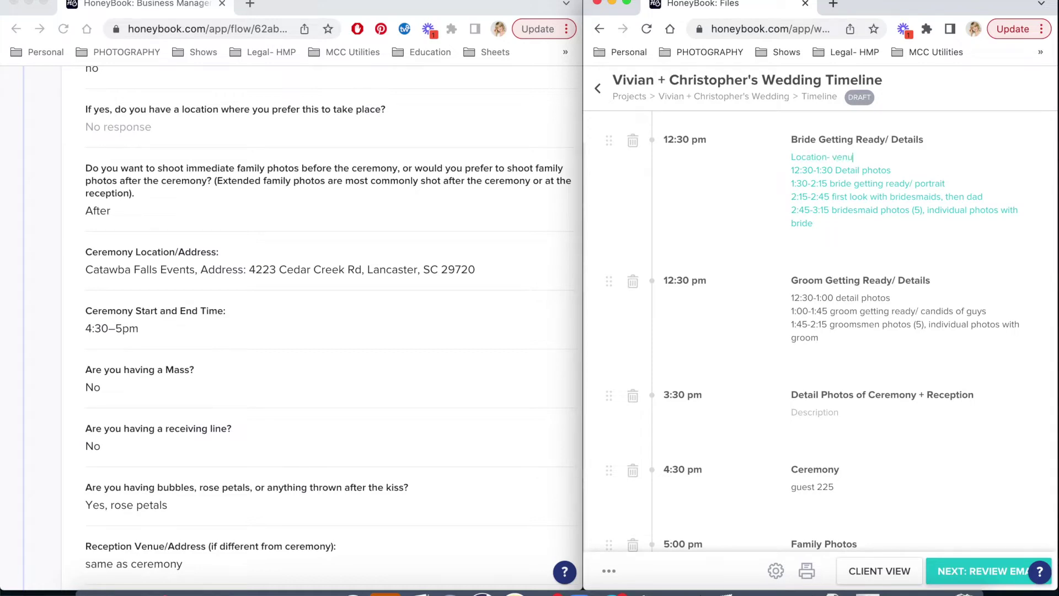
Copy the "Location- venue" line from the bride item to the start of the groom item's description.
triple_click(778, 160)
key("super+c")
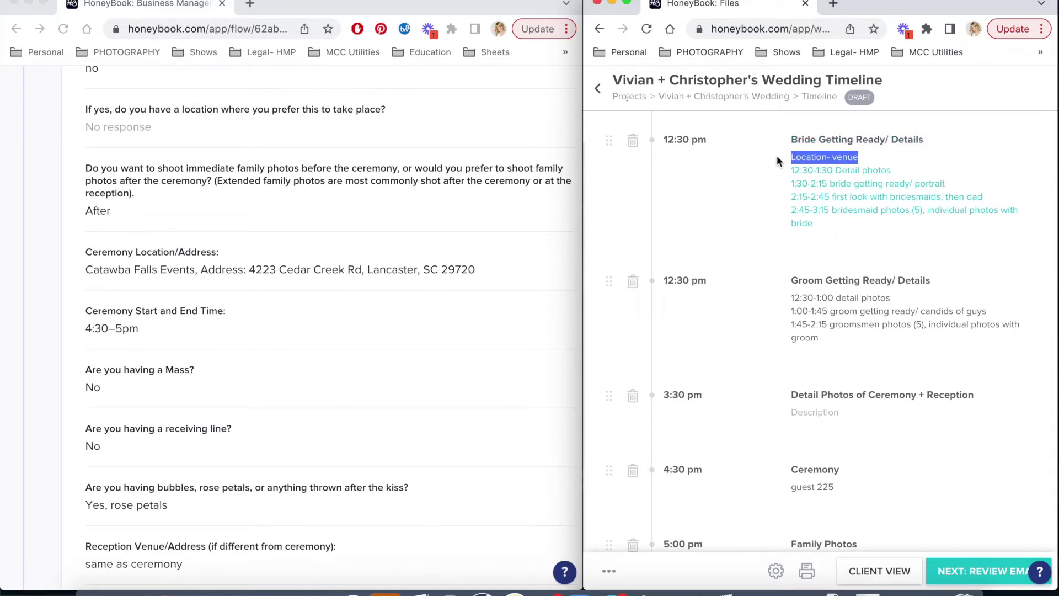
left_click(793, 299)
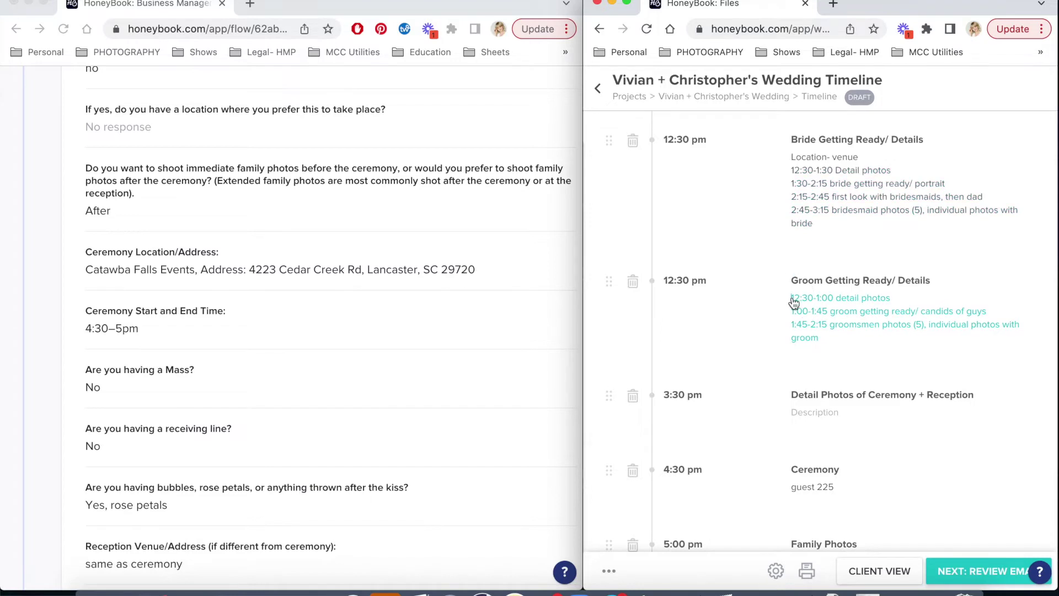
key("super+v")
Add "rose petal exit" below the guest count in the Ceremony item's description, separated by a blank line.
left_click(378, 337)
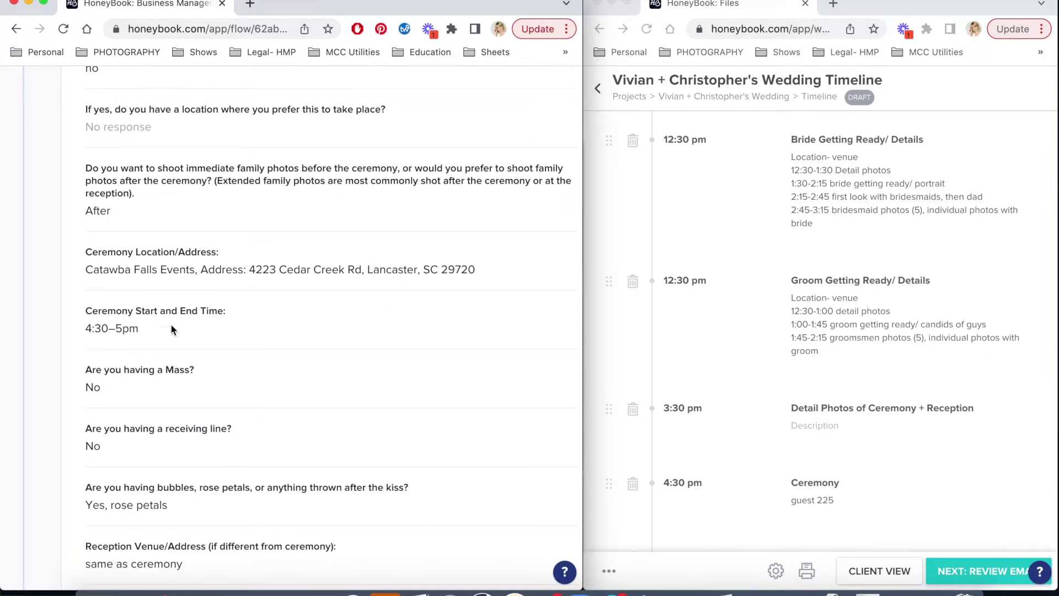
scroll(670, 403, "down", 2)
scroll(270, 356, "down", 5)
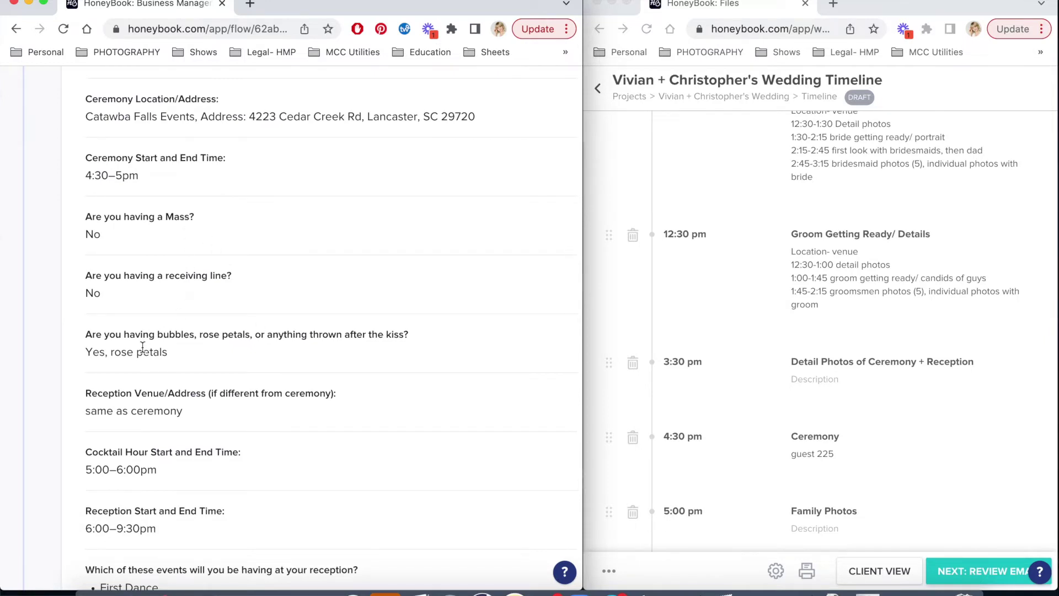
scroll(826, 370, "down", 4)
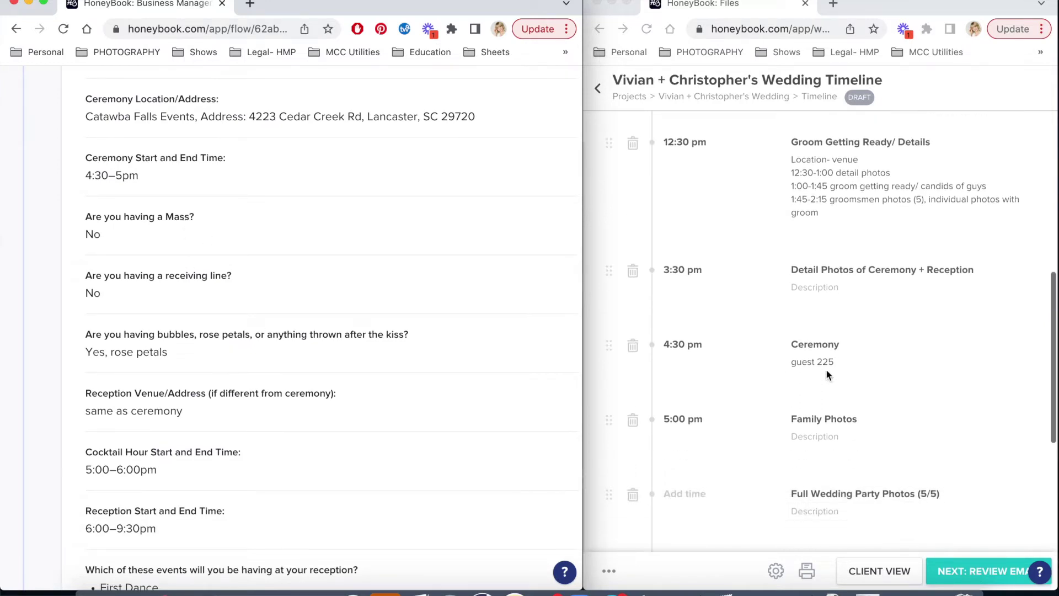
scroll(826, 374, "down", 1)
left_click(835, 341)
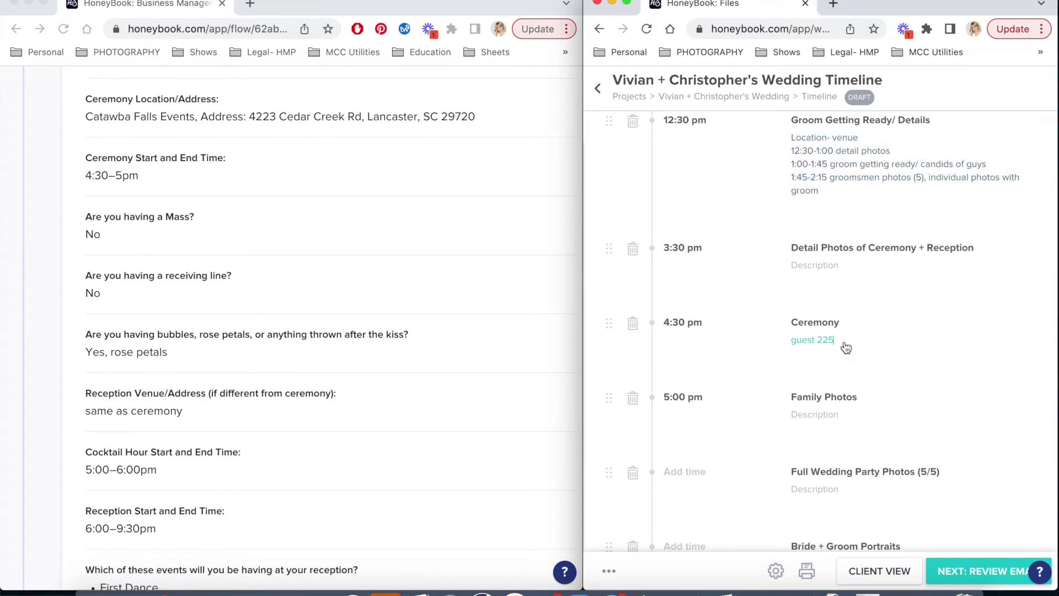
key("Return")
key("Return")
type("rose")
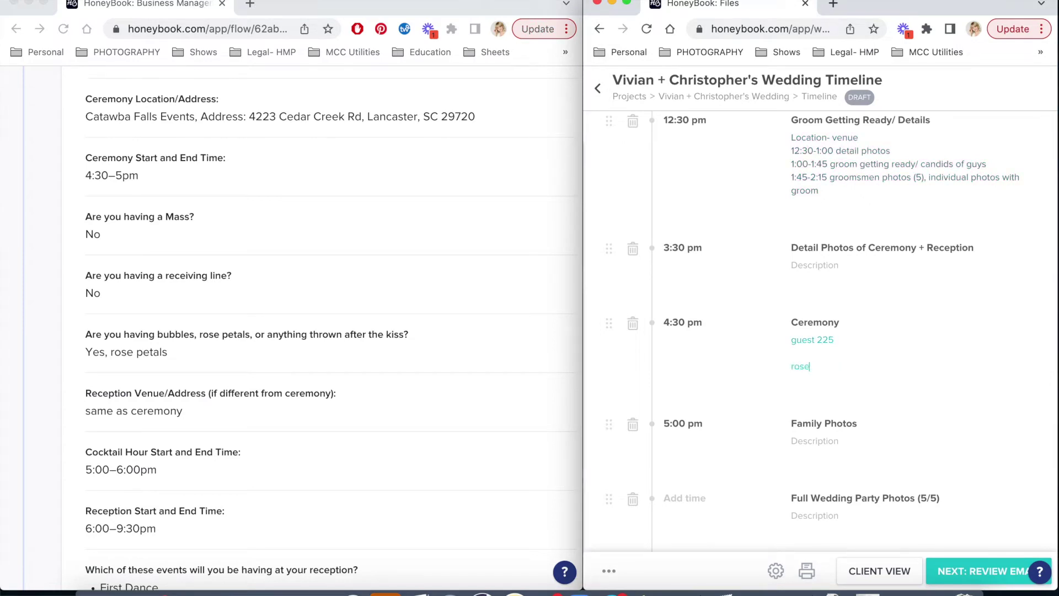
type(" petal exit")
Copy the questionnaire's four selected reception events, from First Dance to the groom's special dance, into the Reception item's description.
left_click(403, 379)
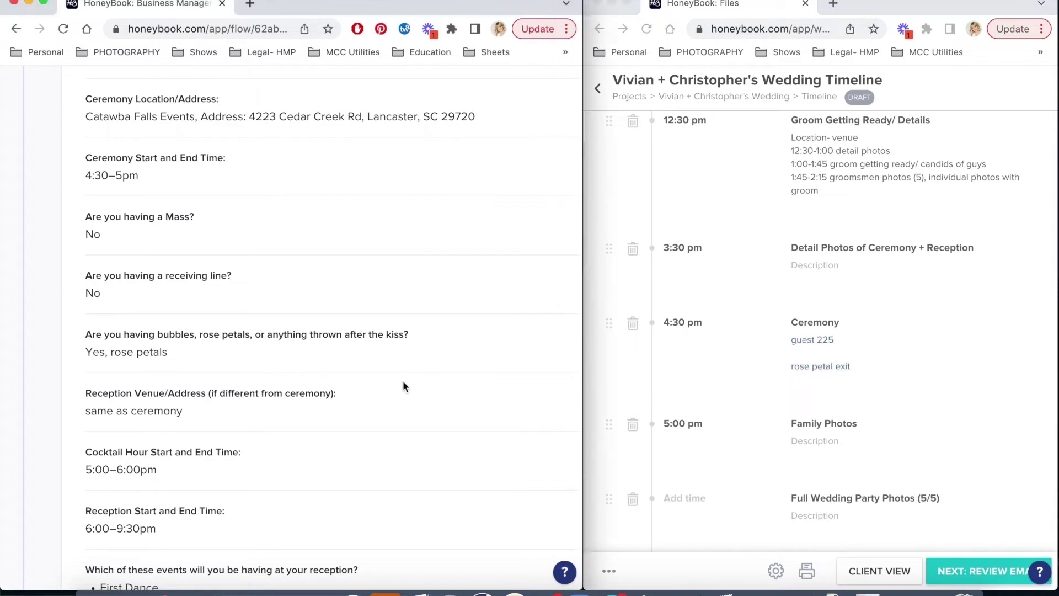
scroll(402, 380, "down", 3)
scroll(403, 384, "down", 1)
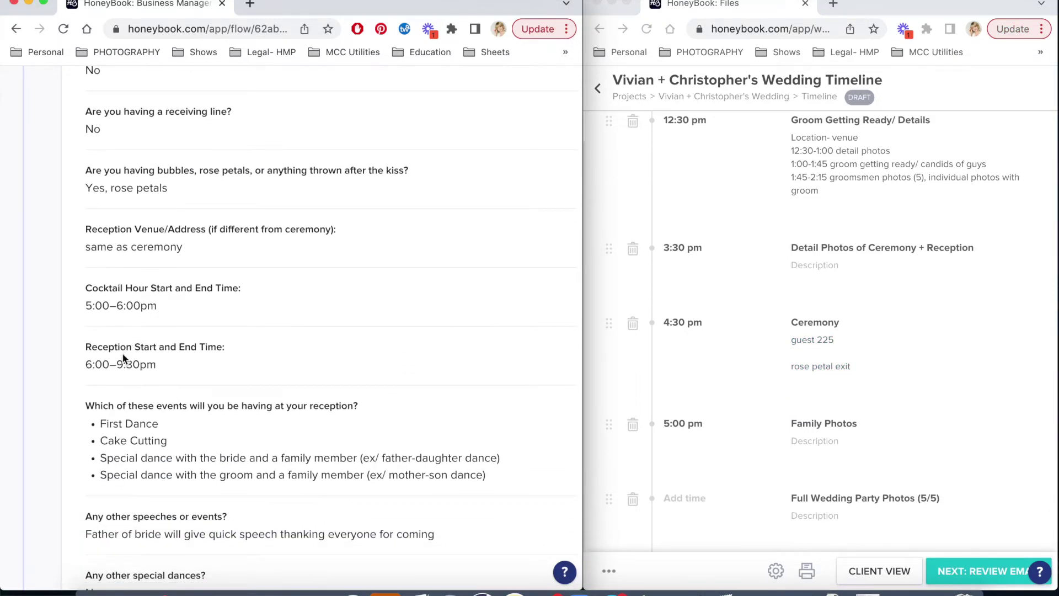
scroll(175, 353, "down", 4)
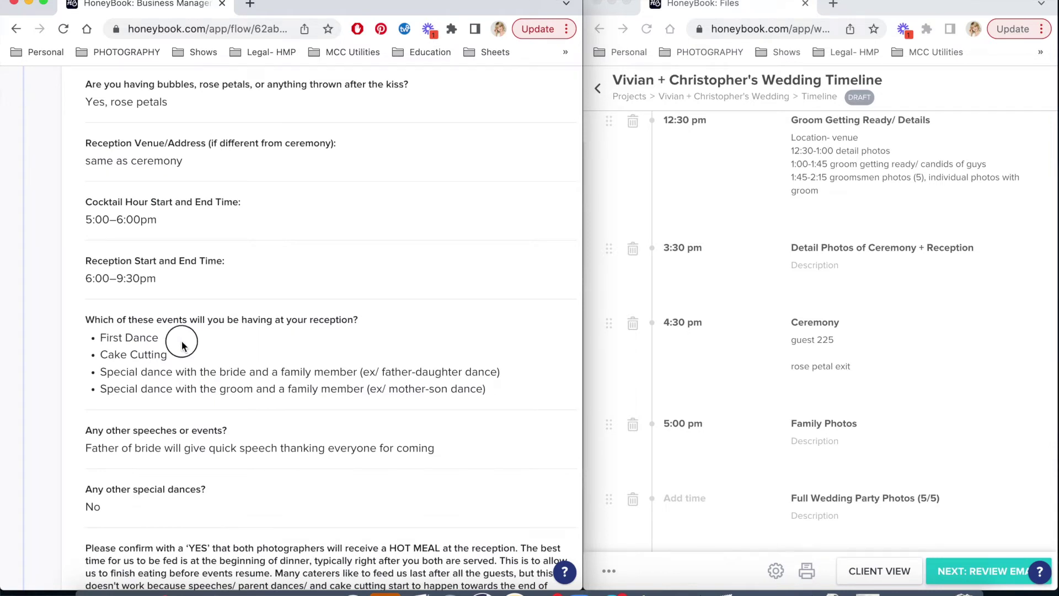
left_click_drag(101, 337, 517, 394)
key("super+c")
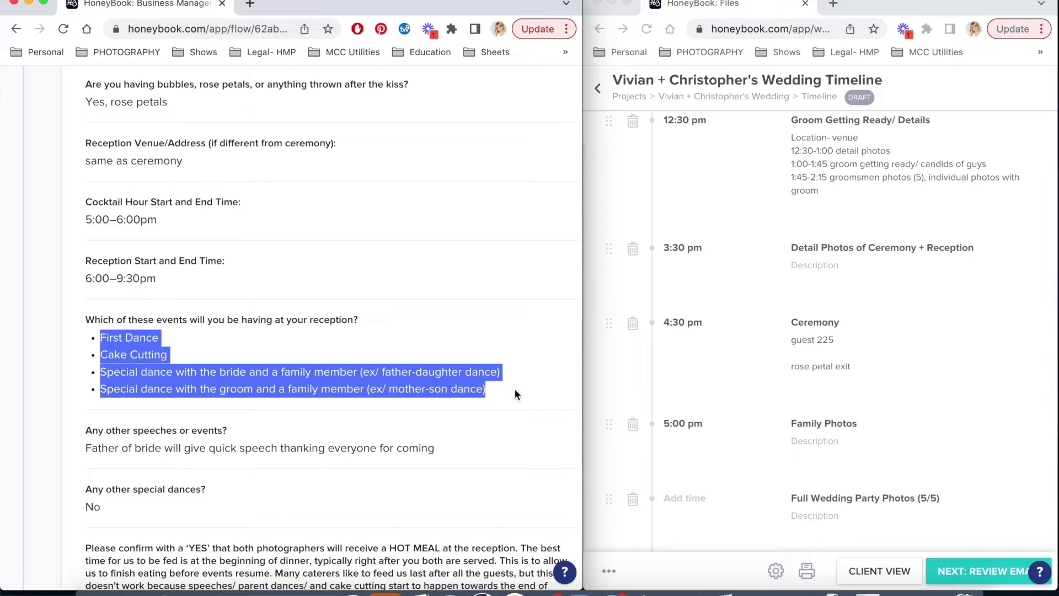
scroll(856, 430, "down", 8)
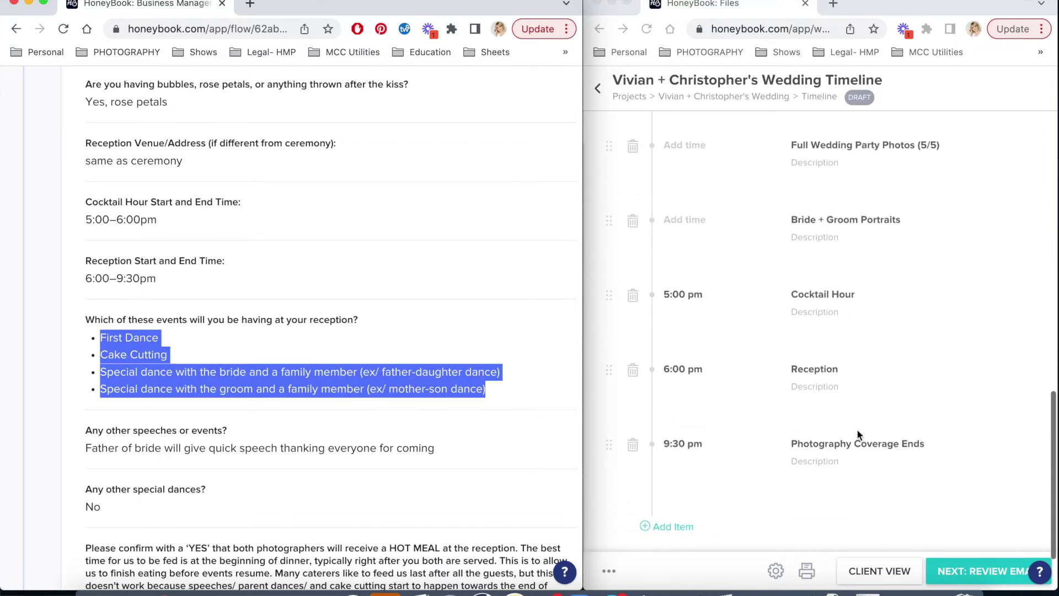
left_click(812, 389)
key("super+v")
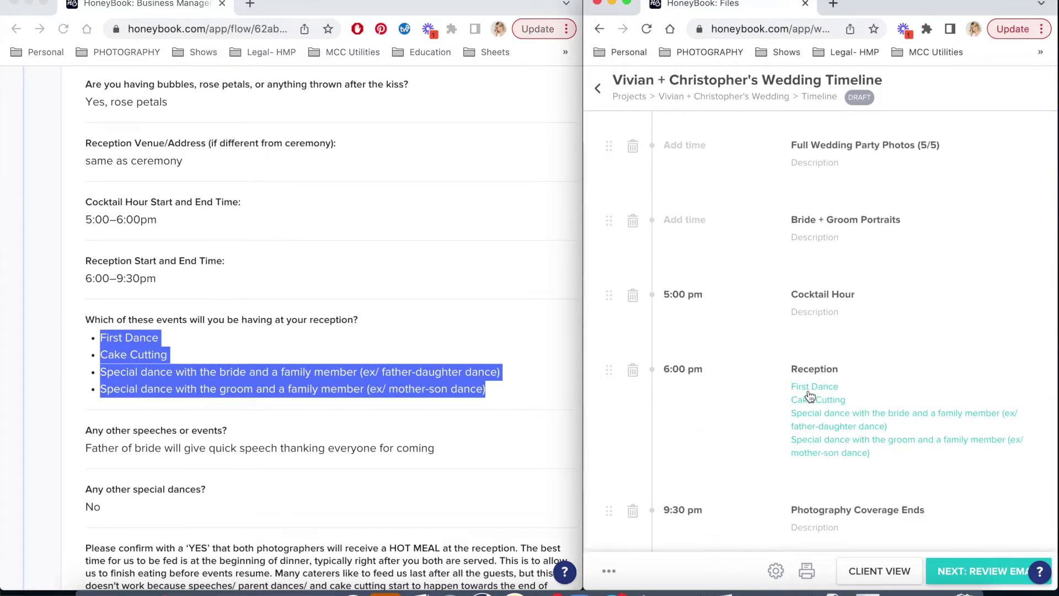
Add "FOB welcome speech" below the listed events in the Reception item's description, separated by a blank line.
scroll(389, 434, "down", 3)
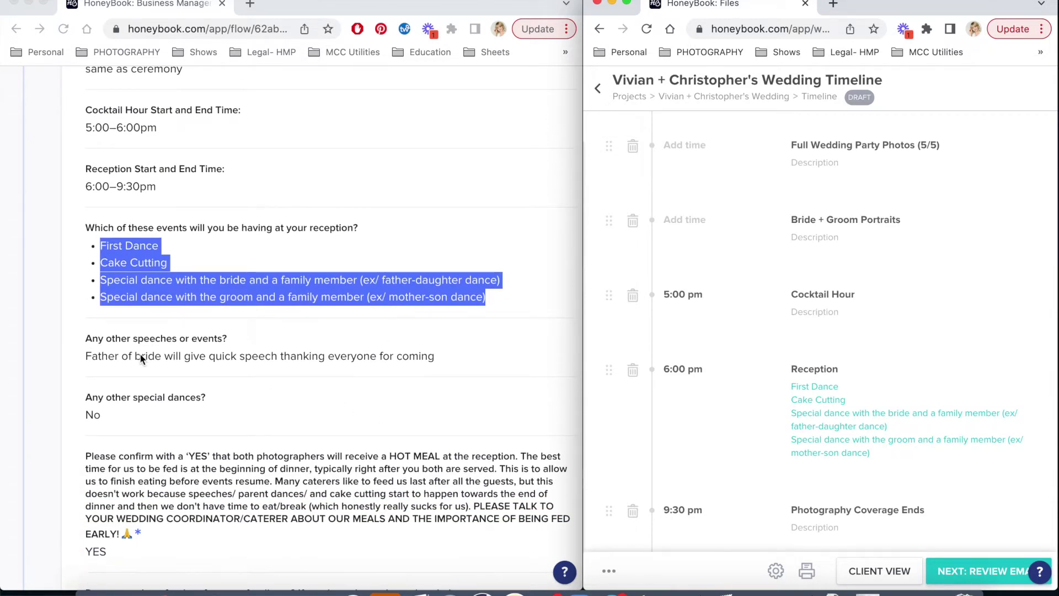
left_click(885, 462)
key("Return")
type("FOB speech")
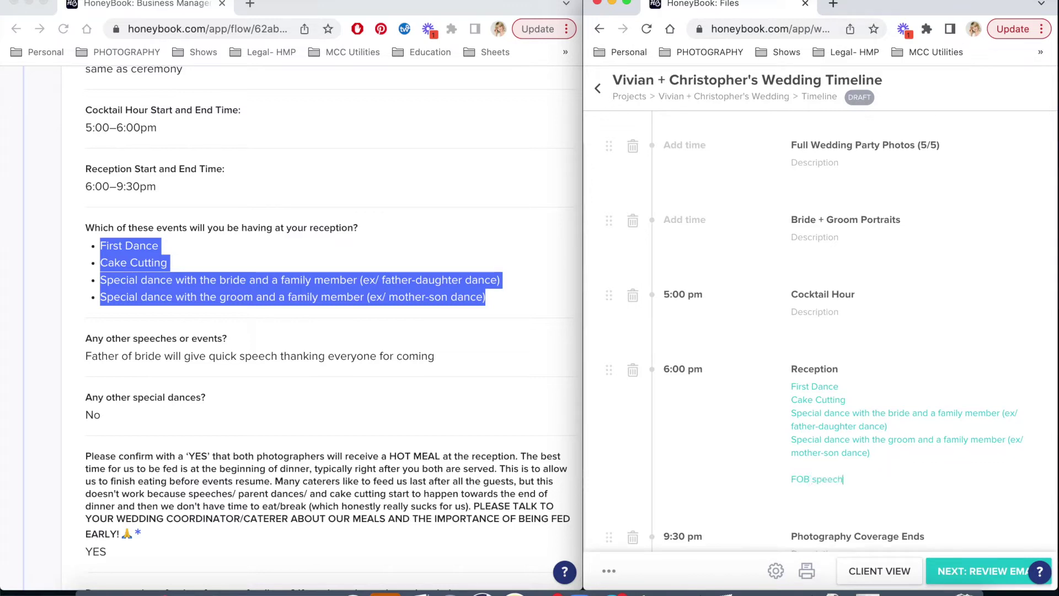
key("BackSpace")
key("BackSpace")
key("BackSpace")
key("BackSpace")
key("BackSpace")
type("welcome speech")
Enter "sparkler photos" as the description of the 9:30 pm Photography Coverage Ends item, based on the questionnaire's special exit answers.
scroll(432, 428, "down", 5)
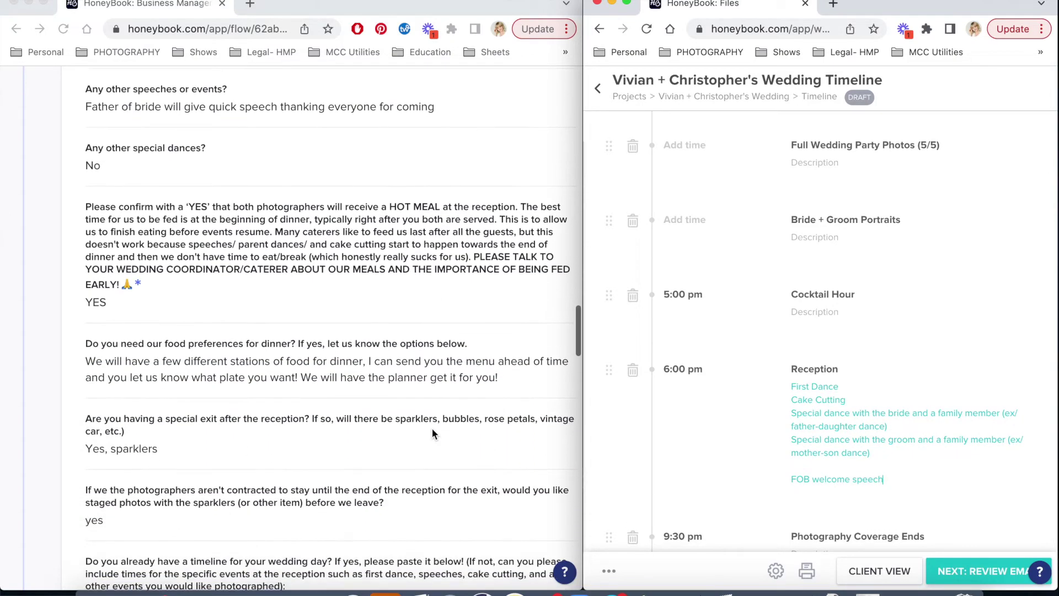
scroll(167, 232, "down", 1)
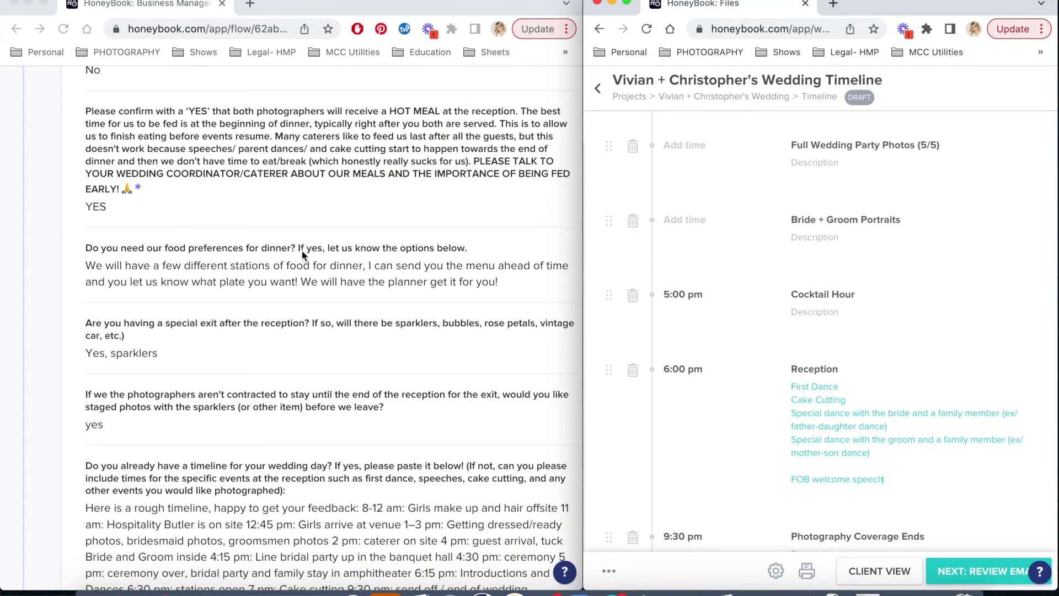
scroll(226, 313, "down", 2)
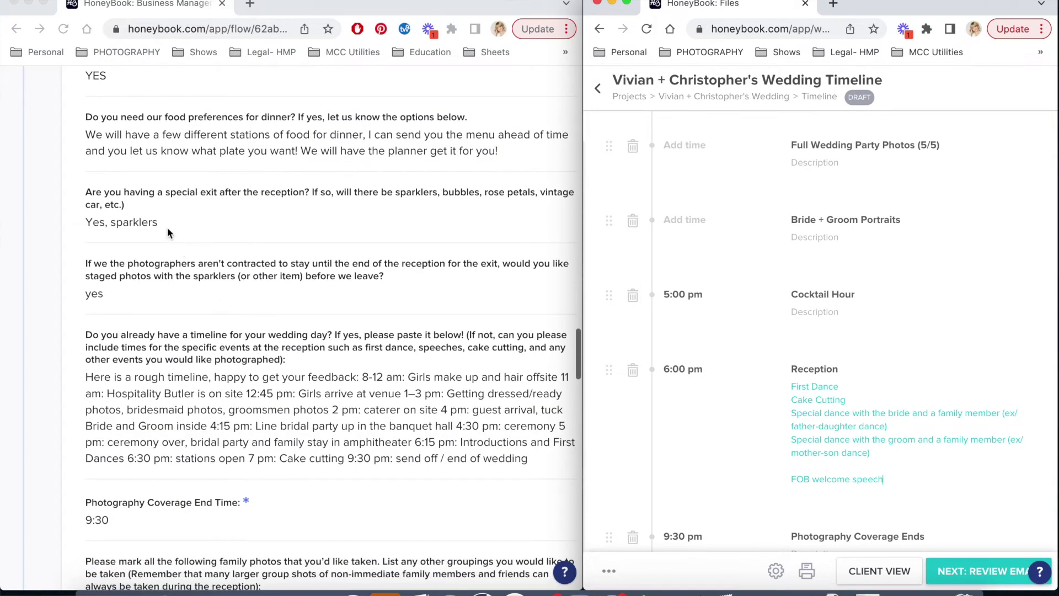
scroll(875, 489, "down", 3)
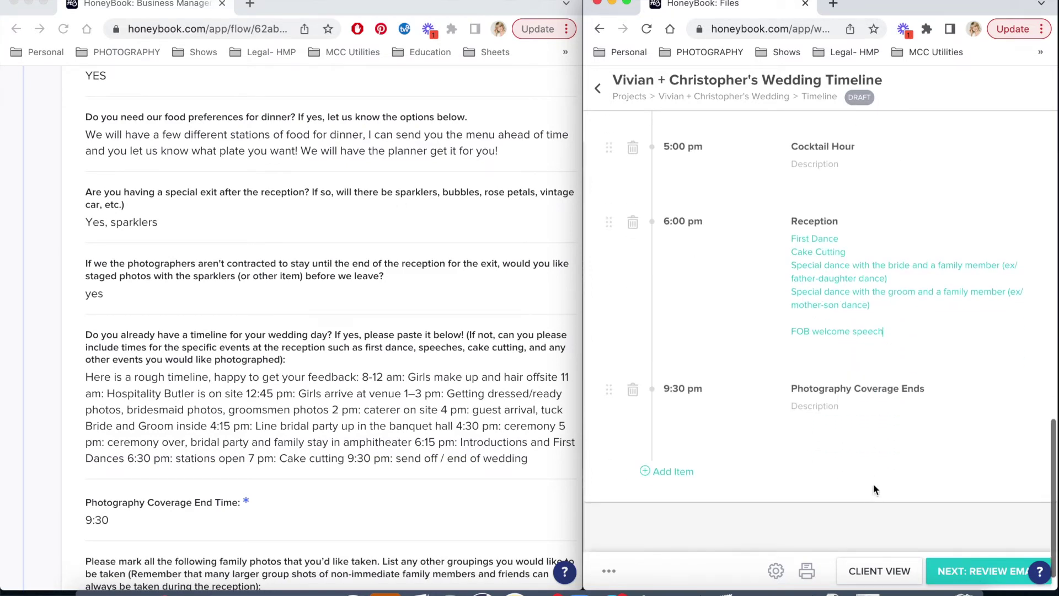
left_click(830, 412)
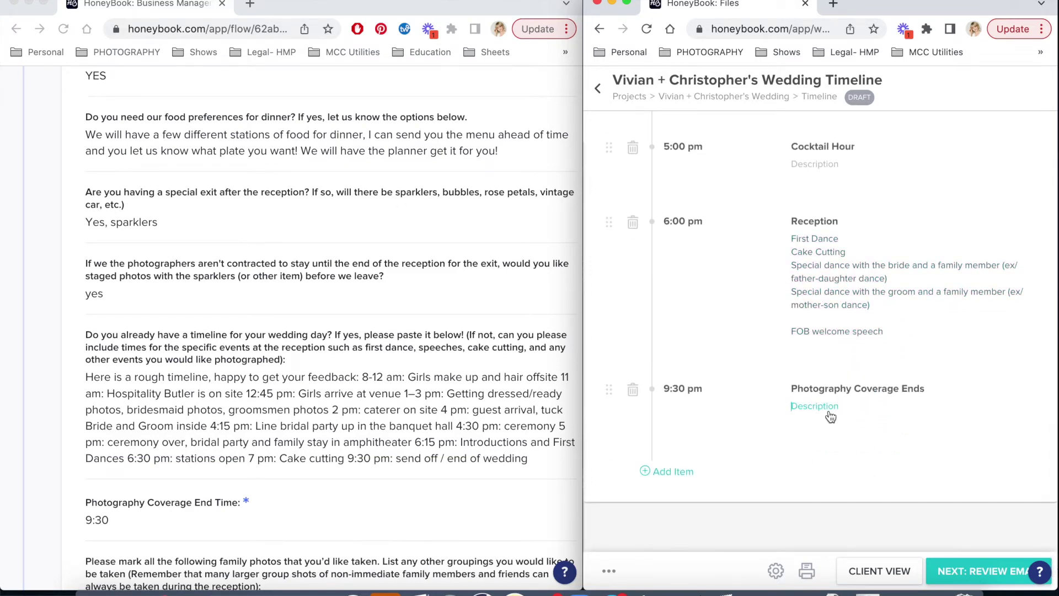
type("sparkler photos")
Insert "6:15- Intros," before First Dance in the Reception item's description, following the client's rough timeline.
left_click(371, 302)
scroll(373, 298, "down", 4)
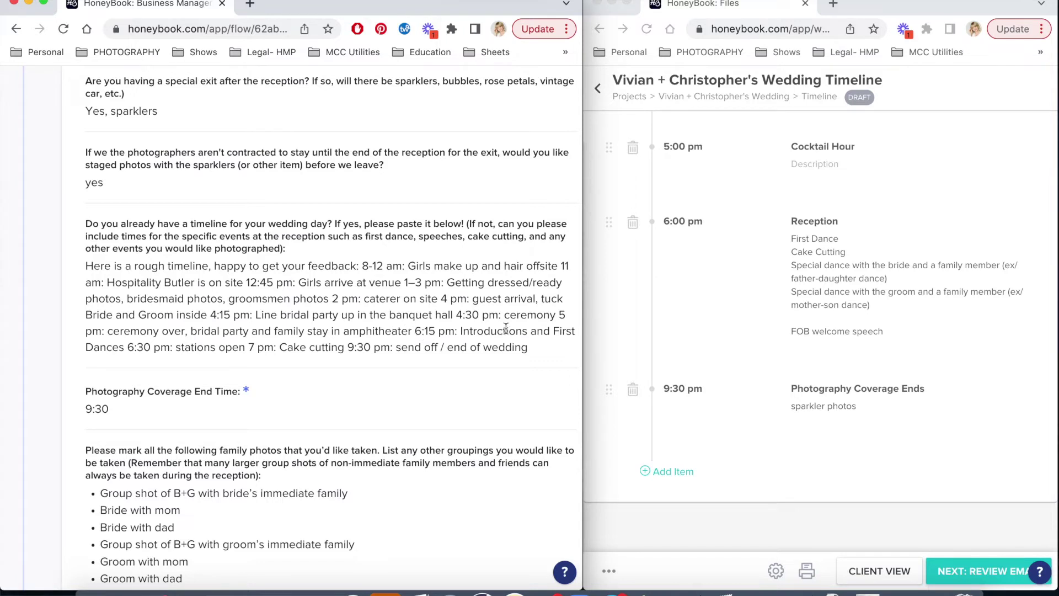
left_click(790, 236)
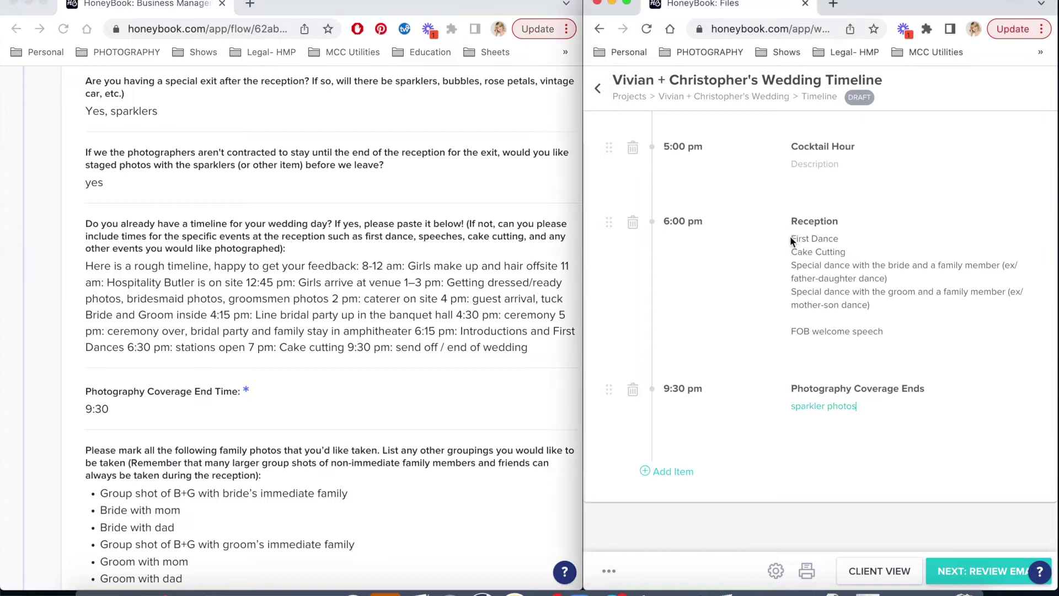
type("6:15 ")
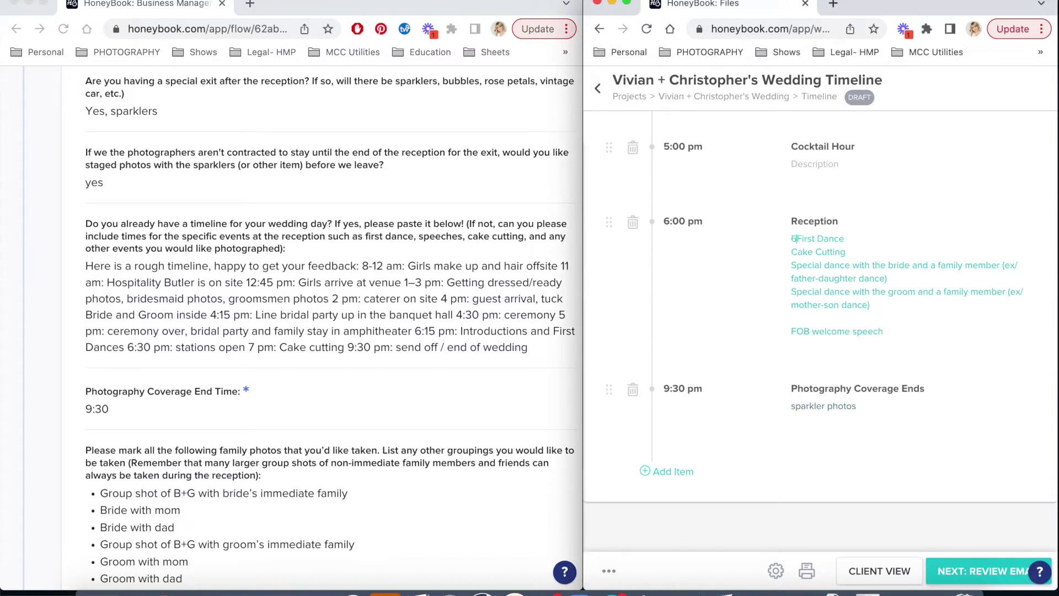
type(" Intros,")
Enter "location- amphitheater" in the Family Photos item's description, copying "amphitheater" from the client's rough timeline.
left_click(238, 306)
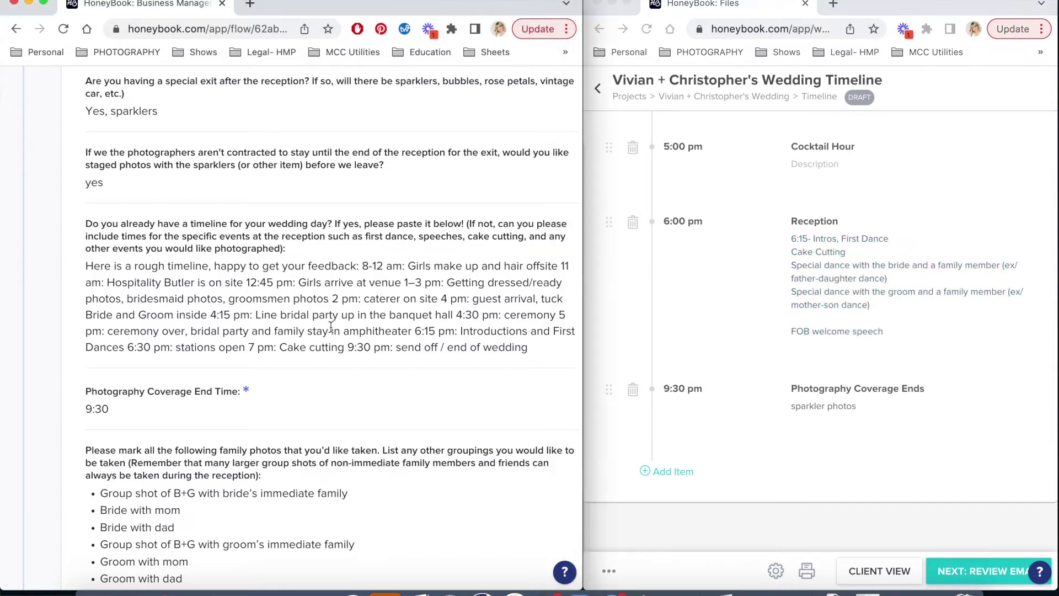
left_click_drag(345, 331, 410, 334)
key("super+c")
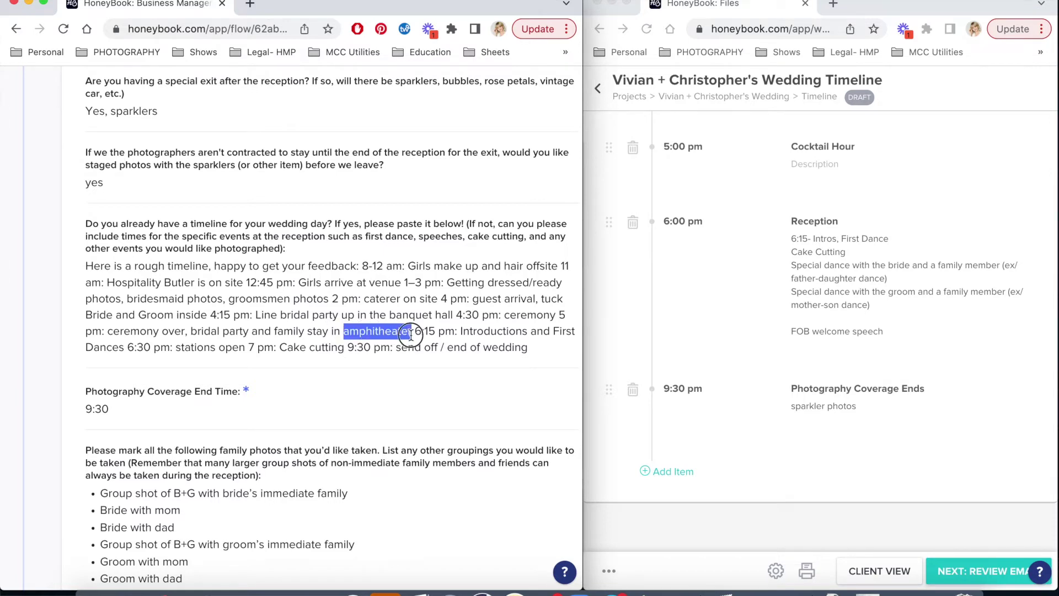
scroll(843, 287, "up", 5)
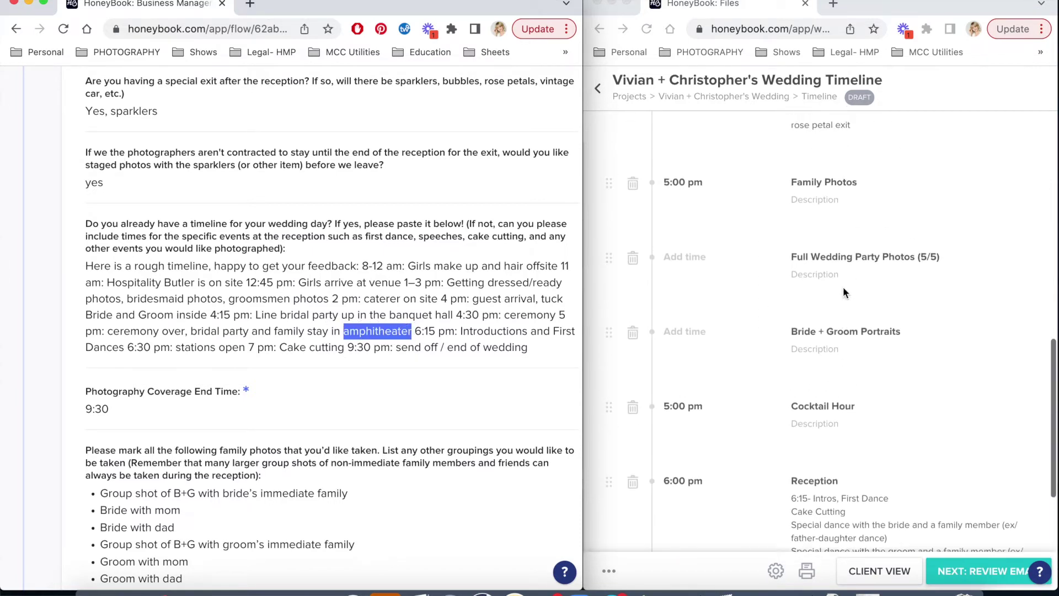
scroll(844, 286, "up", 1)
left_click(810, 243)
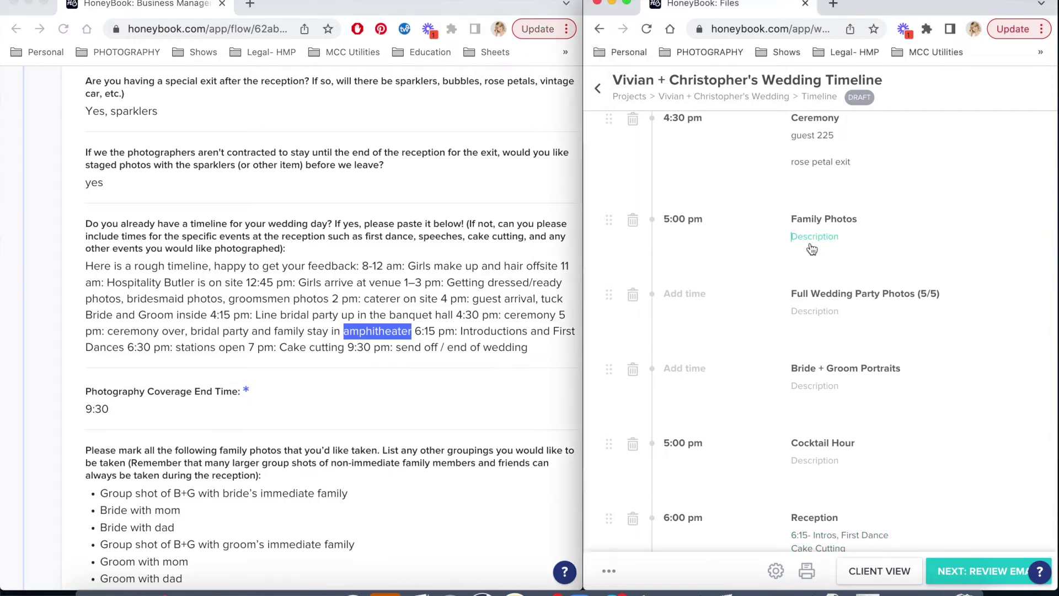
type("location-")
key("super+v")
Copy the questionnaire's bulleted list of family photo groupings below the location line in the Family Photos item's description.
left_click(374, 383)
scroll(374, 383, "down", 5)
scroll(375, 386, "down", 1)
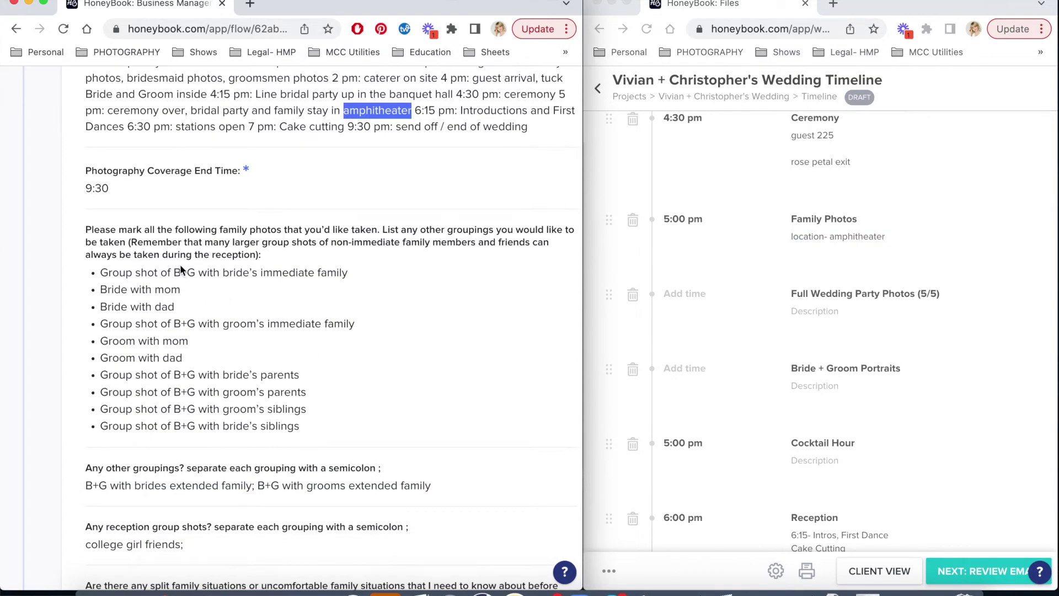
left_click_drag(310, 428, 74, 270)
key("super+c")
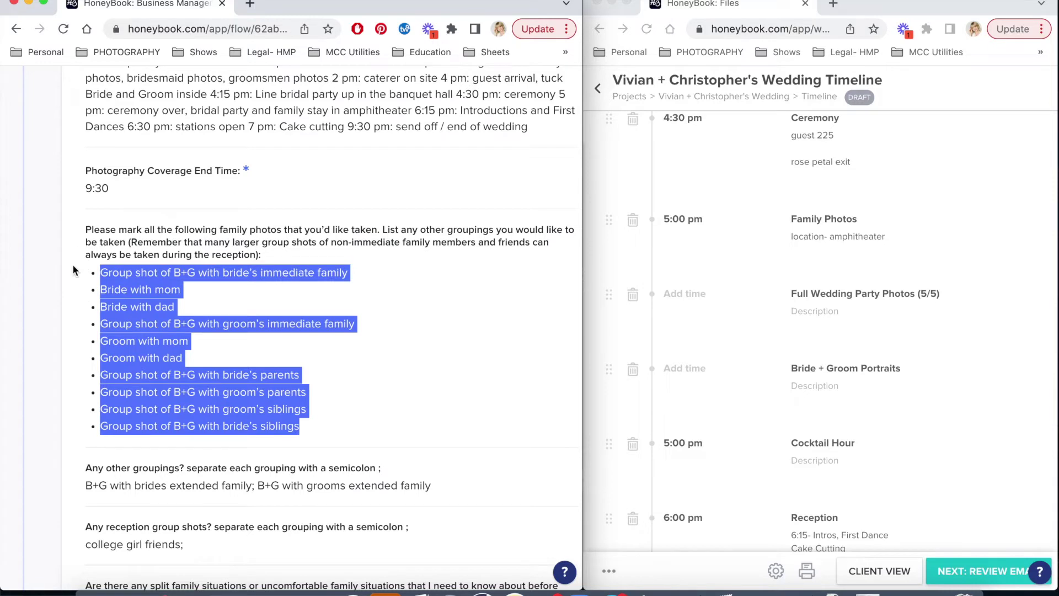
scroll(779, 315, "up", 2)
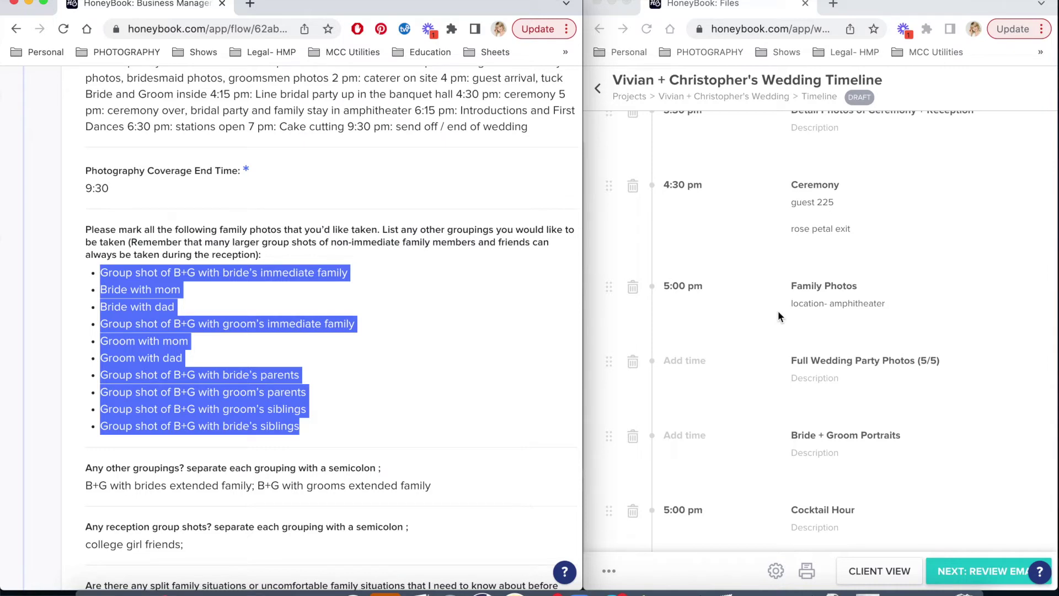
left_click(892, 306)
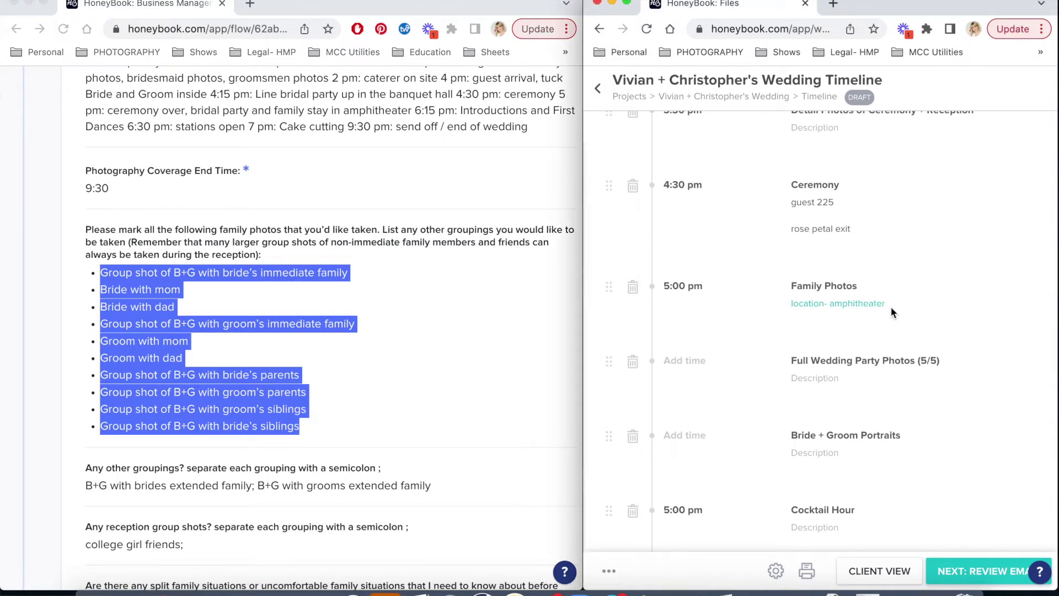
key("super+v")
Copy the two extended-family groupings below the Family Photos list, after a blank line, and put each grouping on its own line.
scroll(391, 330, "down", 6)
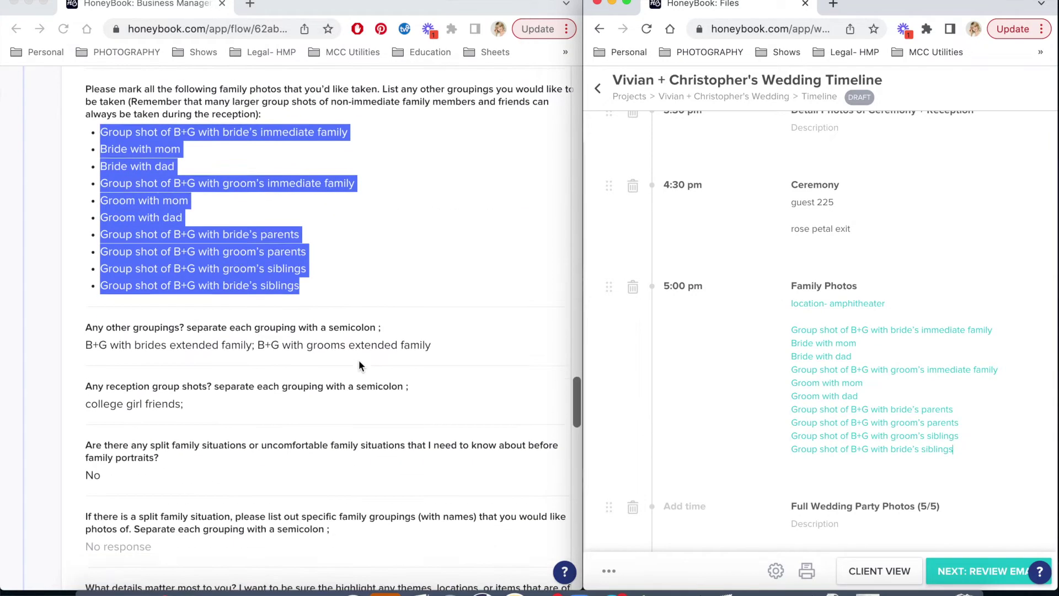
left_click(279, 333)
left_click_drag(436, 320, 83, 315)
key("super+c")
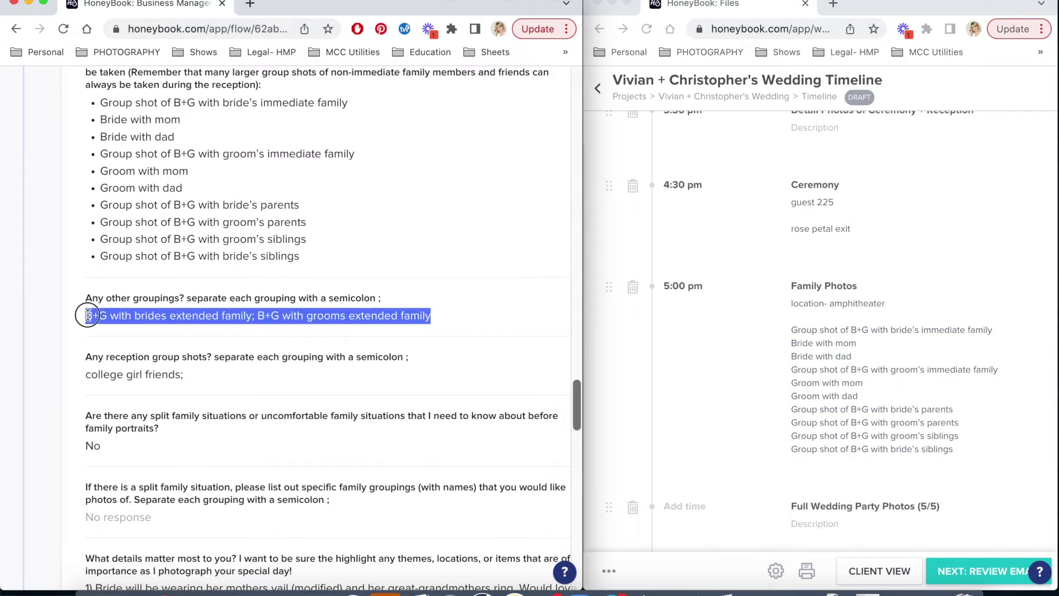
left_click(969, 449)
key("Return")
key("Return")
key("super+v")
left_click(931, 476)
key("Return")
left_click(752, 470)
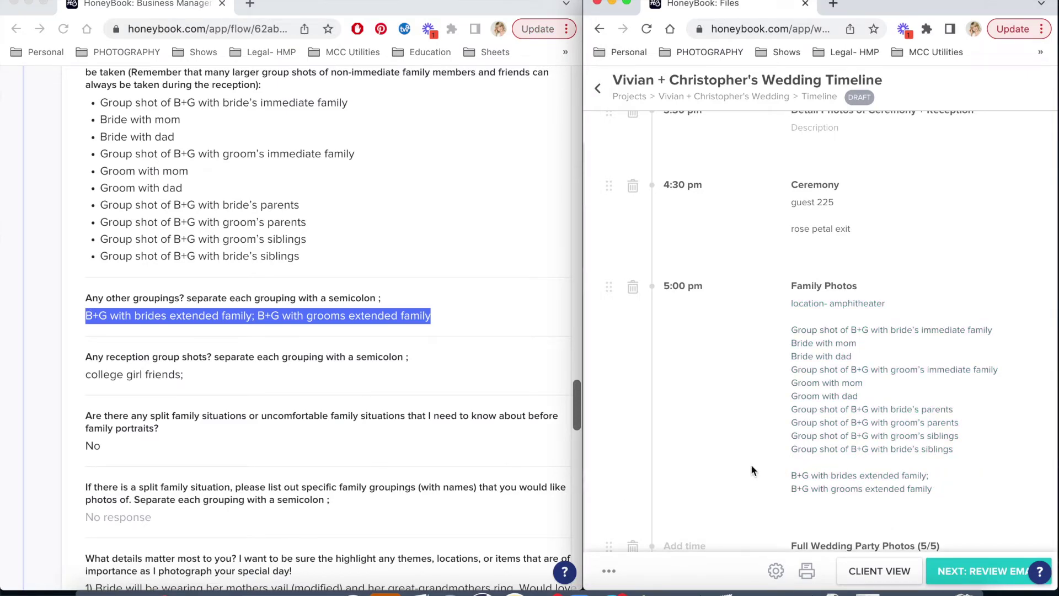
Add "group shot- college girl friends" above the FOB welcome speech in the Reception item's description, copying the group from the questionnaire.
scroll(751, 465, "down", 3)
scroll(366, 419, "down", 3)
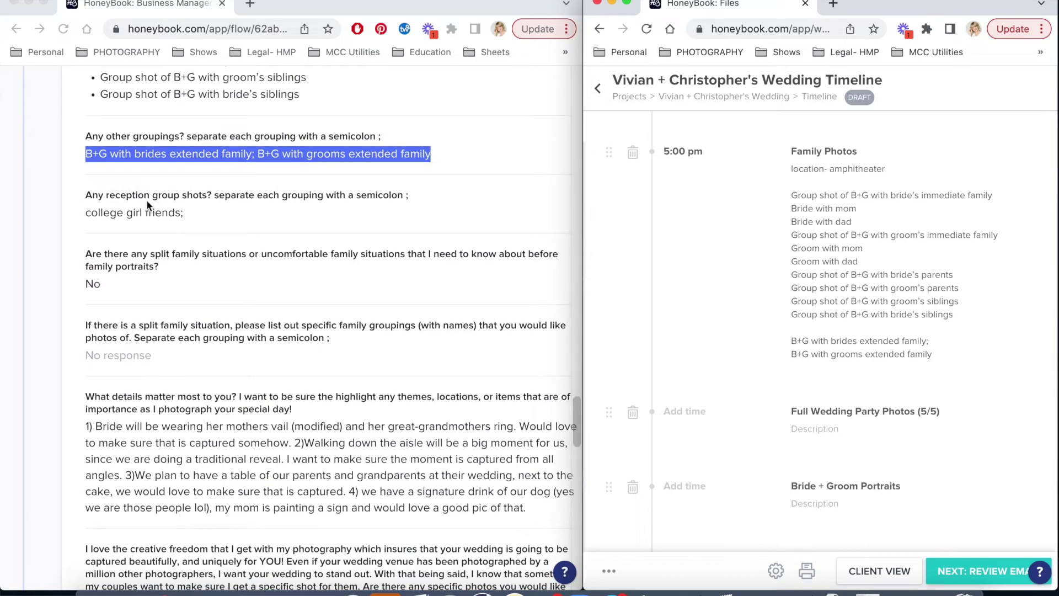
left_click(180, 211)
left_click_drag(84, 214, 180, 214)
key("super+c")
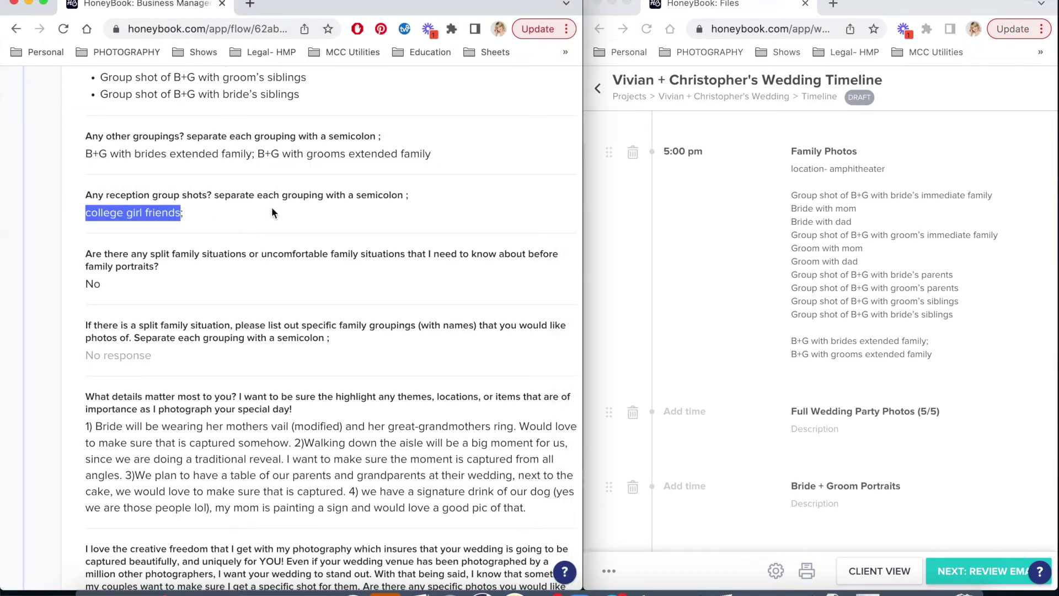
scroll(730, 297, "down", 5)
left_click(881, 474)
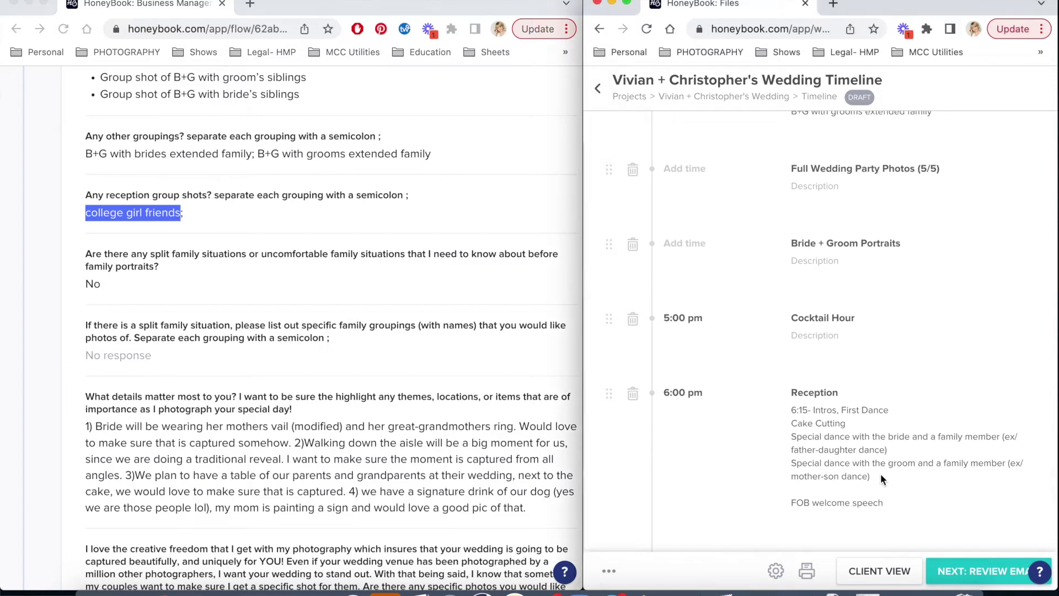
key("Return")
key("Return")
type("group")
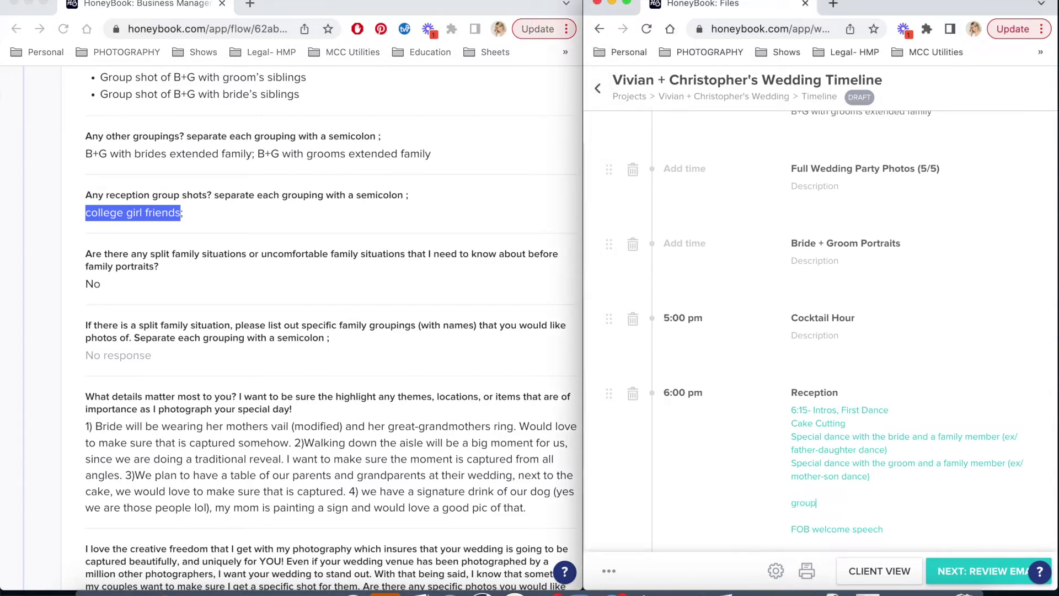
type(" shot-")
key("super+v")
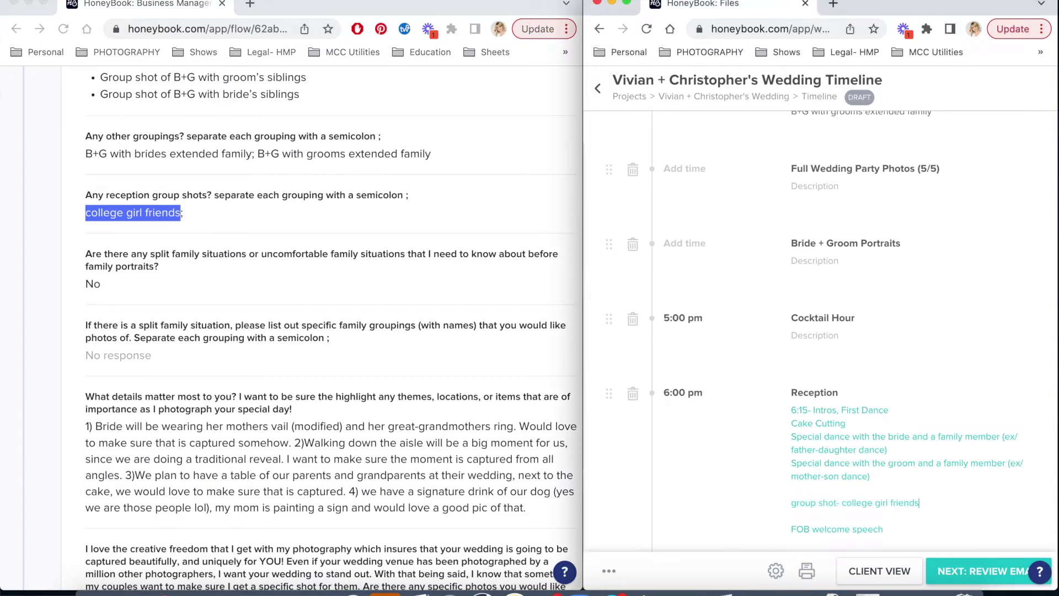
Copy the questionnaire's sentence about the bride's mother's veil and great-grandmother's ring below the Detail photos line in Bride Getting Ready/ Details, set off by blank lines.
scroll(434, 425, "down", 3)
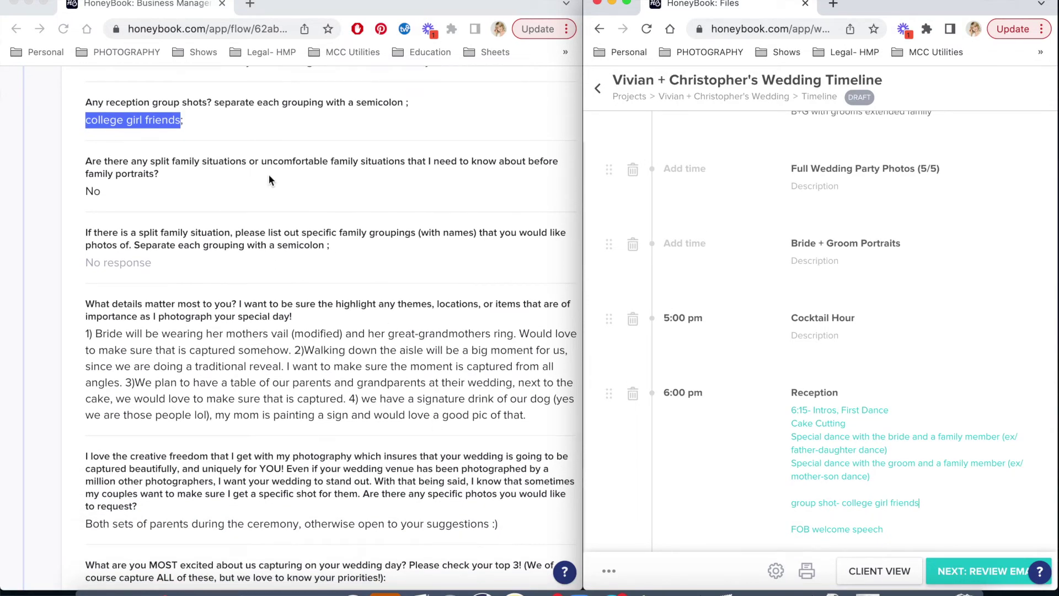
scroll(842, 223, "up", 5)
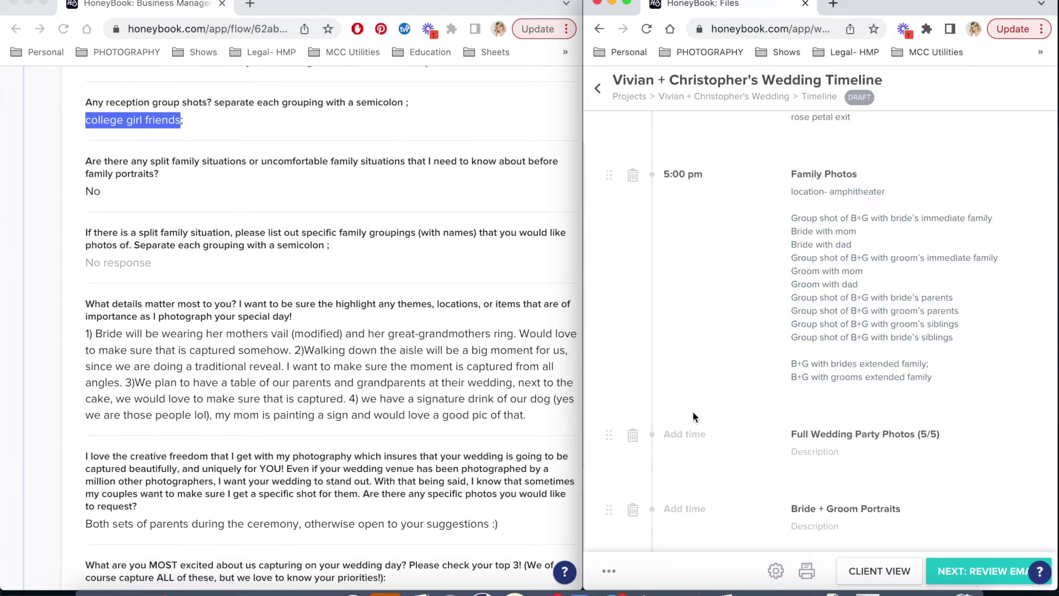
scroll(693, 411, "down", 5)
left_click(417, 436)
scroll(416, 435, "down", 1)
scroll(416, 436, "down", 1)
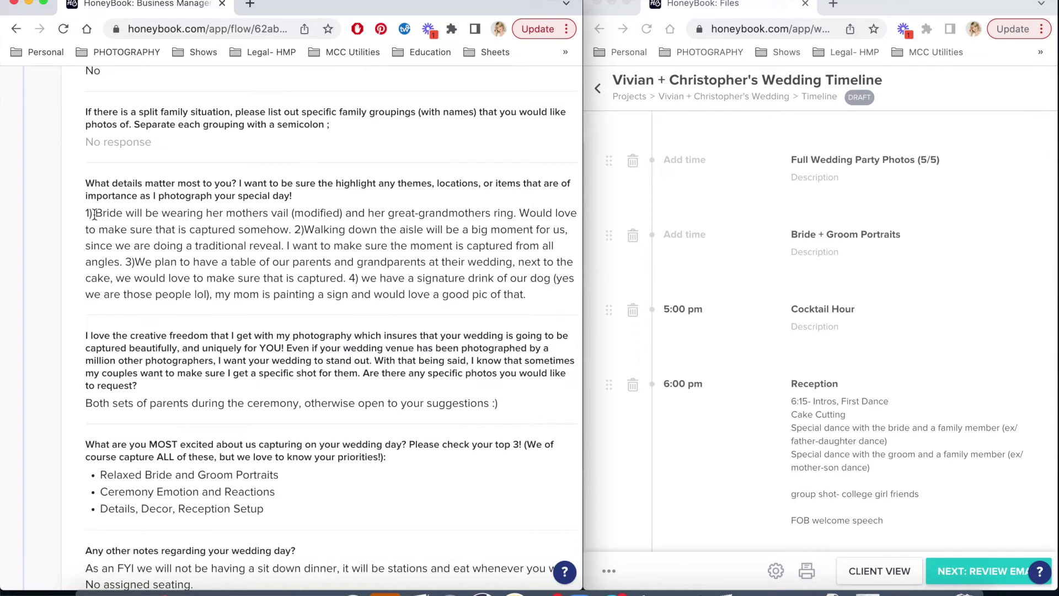
left_click_drag(95, 214, 513, 214)
key("super+c")
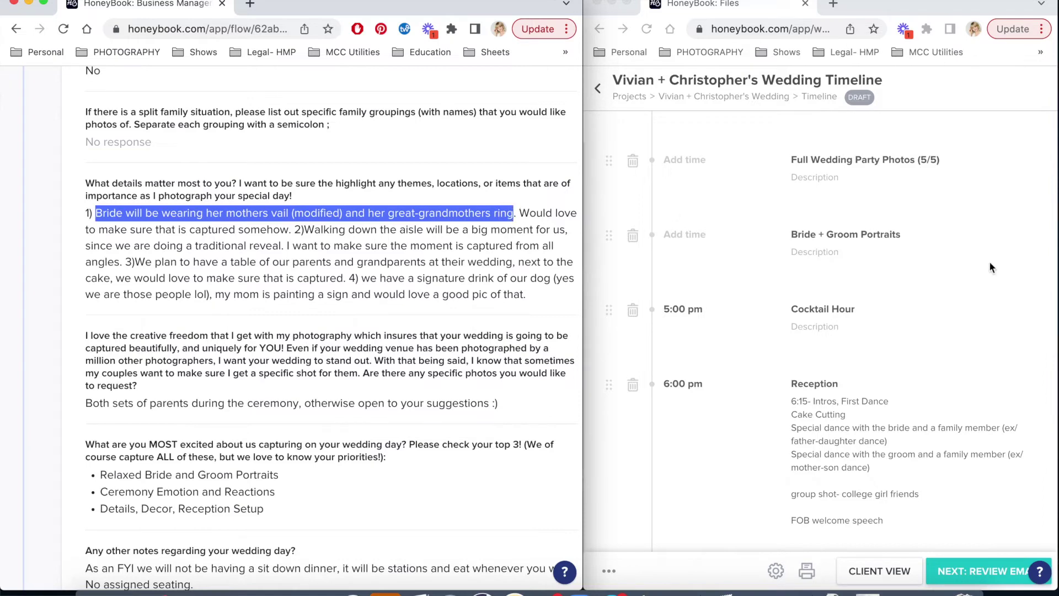
scroll(989, 261, "up", 15)
scroll(989, 261, "up", 4)
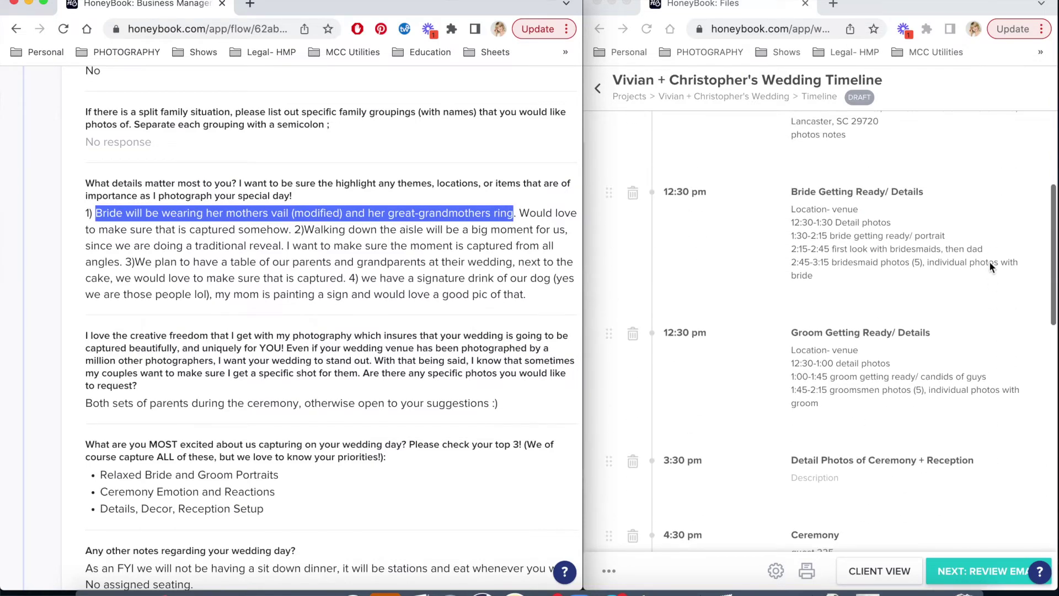
left_click(897, 223)
left_click(812, 262)
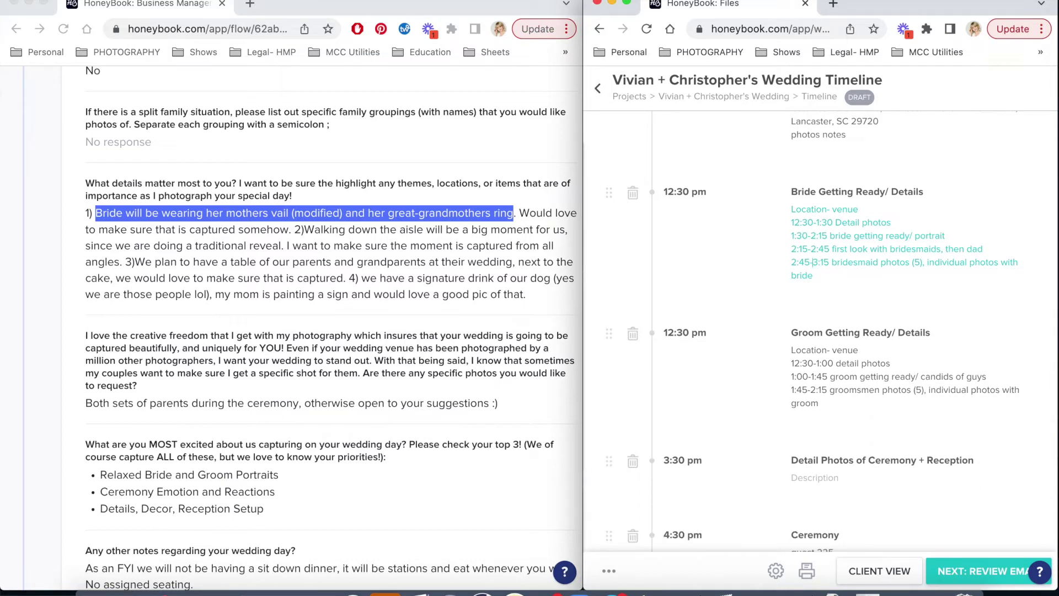
left_click(889, 223)
key("Return")
key("Return")
key("Return")
key("super+v")
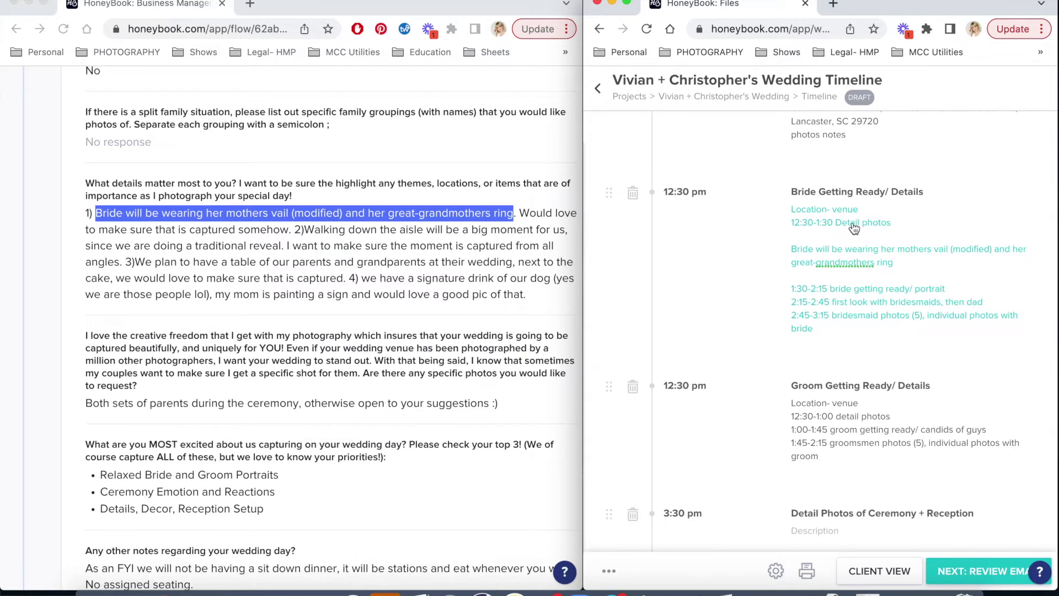
Correct the spelling of "vail" to "veil" in the bride item's description.
left_click(945, 250)
key("BackSpace")
type("e")
Add "- table of our parents and grandparents at their wedding, next to the cake" to Detail Photos of Ceremony + Reception, copying the wording from the questionnaire.
left_click(358, 282)
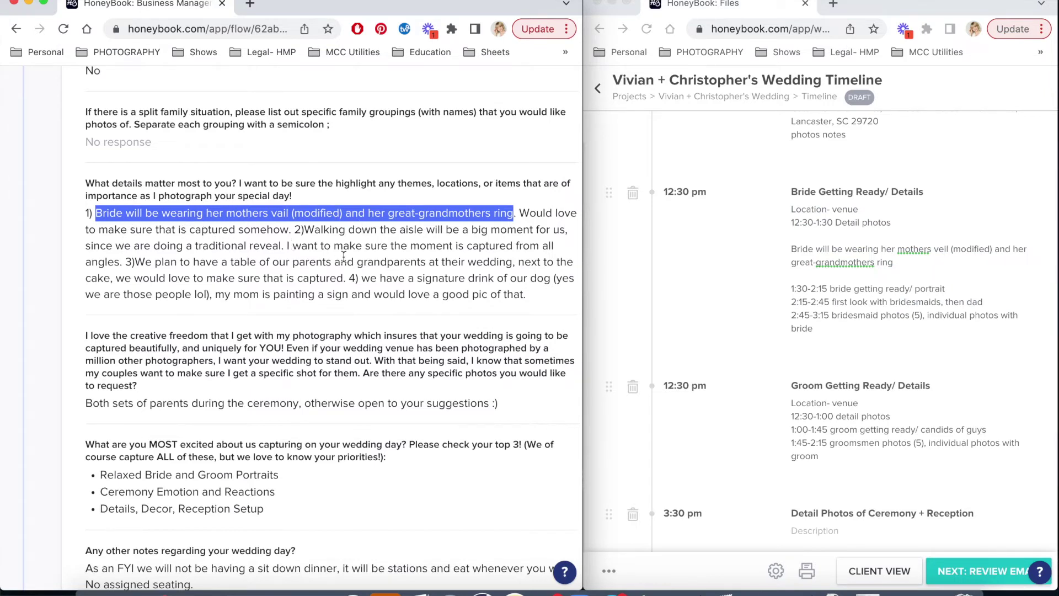
scroll(767, 377, "down", 4)
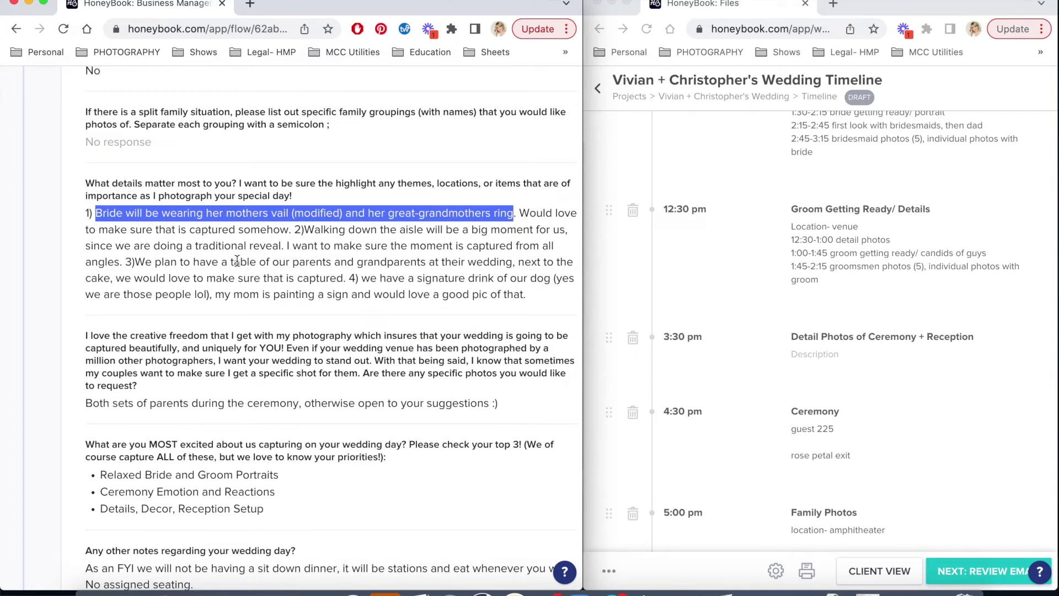
left_click_drag(231, 261, 110, 279)
key("super+c")
scroll(773, 359, "down", 7)
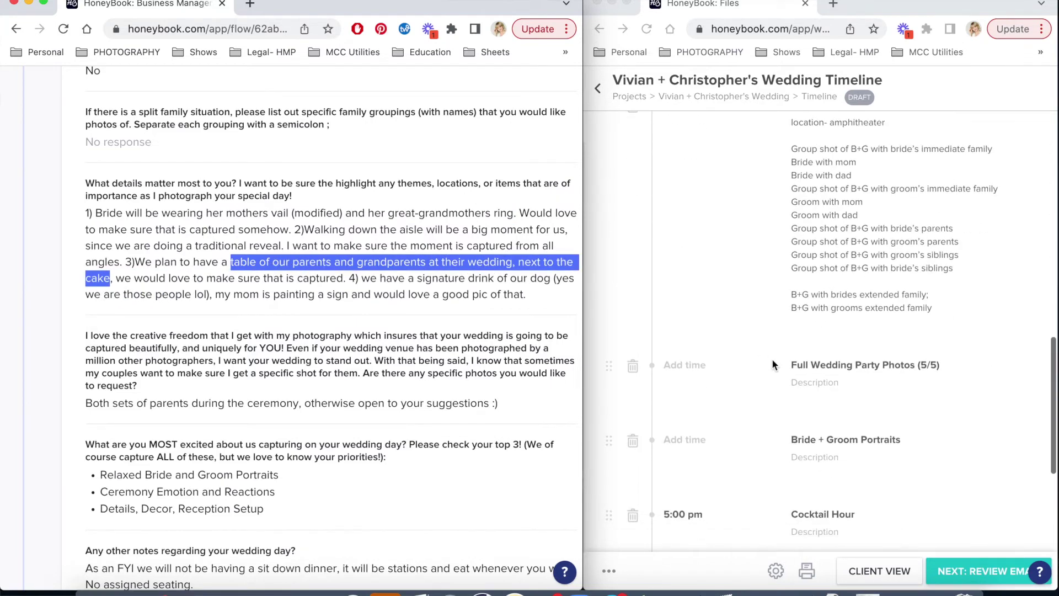
scroll(773, 358, "up", 5)
left_click(820, 251)
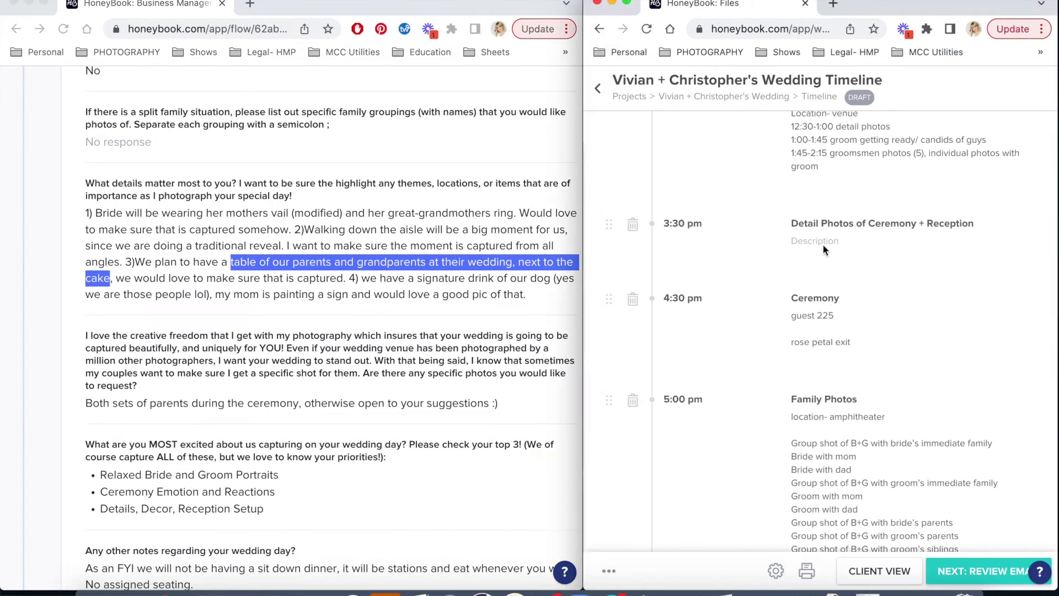
left_click(795, 244)
type("-")
key("super+v")
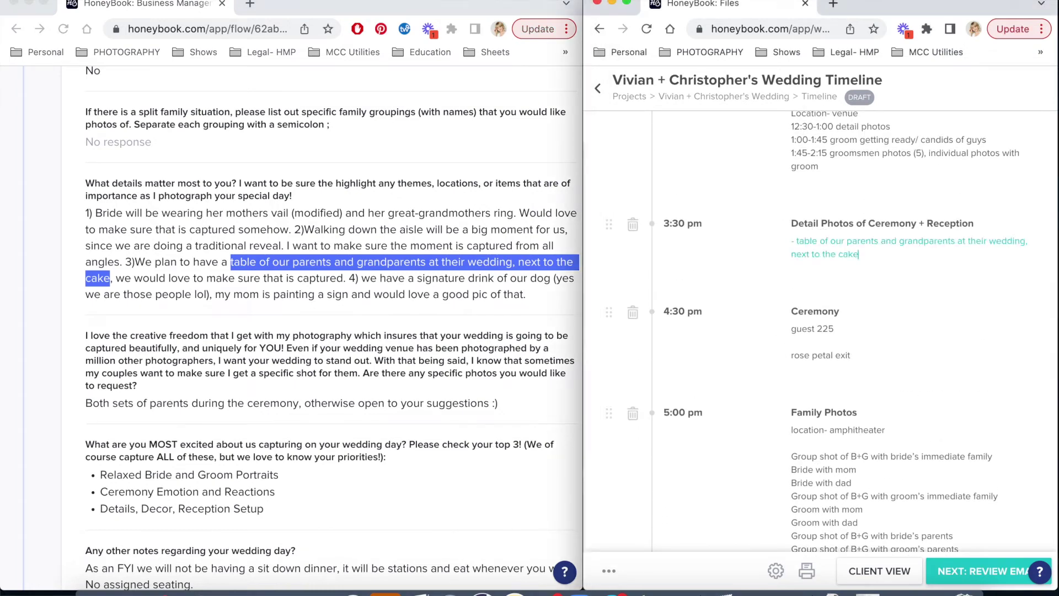
Copy "we have a signature drink of our dog" from the questionnaire into a new dashed line below the parents' table entry.
left_click(183, 294)
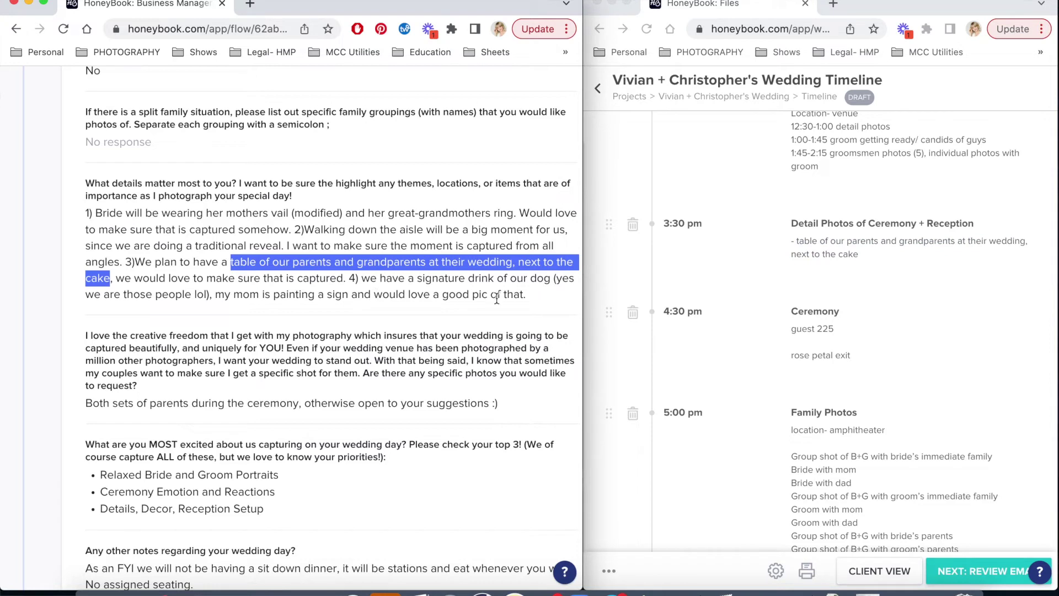
left_click_drag(362, 280, 550, 279)
key("super+c")
left_click(875, 246)
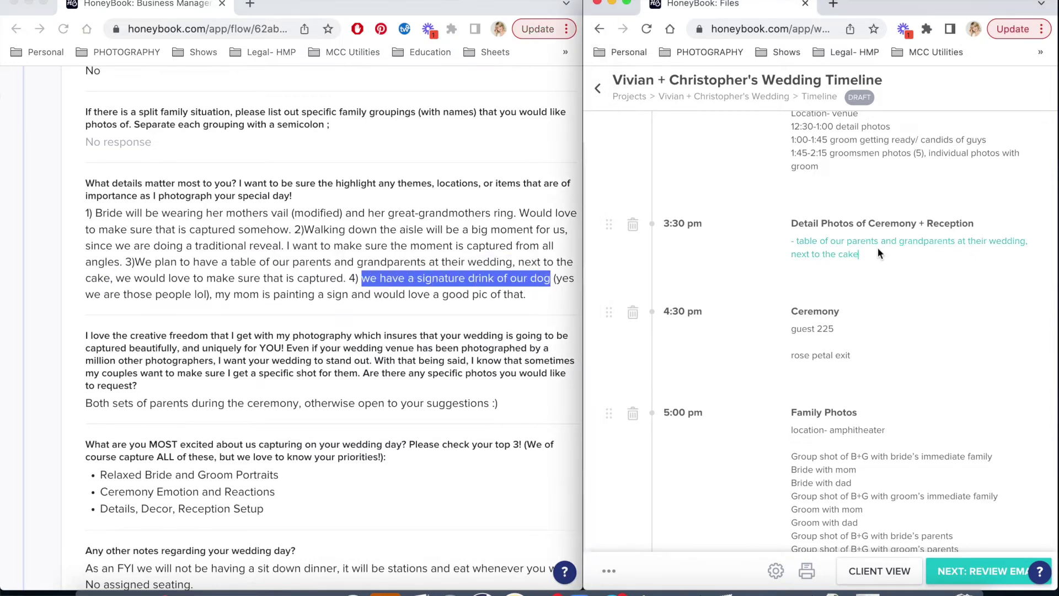
key("Return")
type("-")
key("super+v")
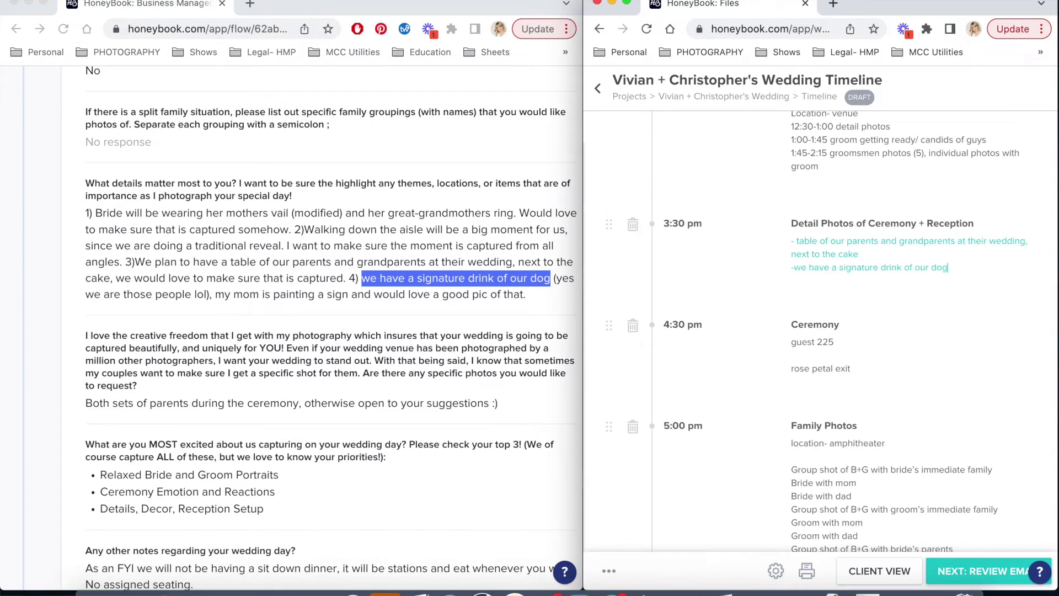
Copy "mom is painting a sign" from the questionnaire into a new dashed line below the signature drink entry.
key("super+grave")
mouse_move(234, 294)
left_mouse_down()
mouse_move(529, 296)
mouse_move(351, 294)
left_mouse_up()
key("super+c")
left_click(948, 267)
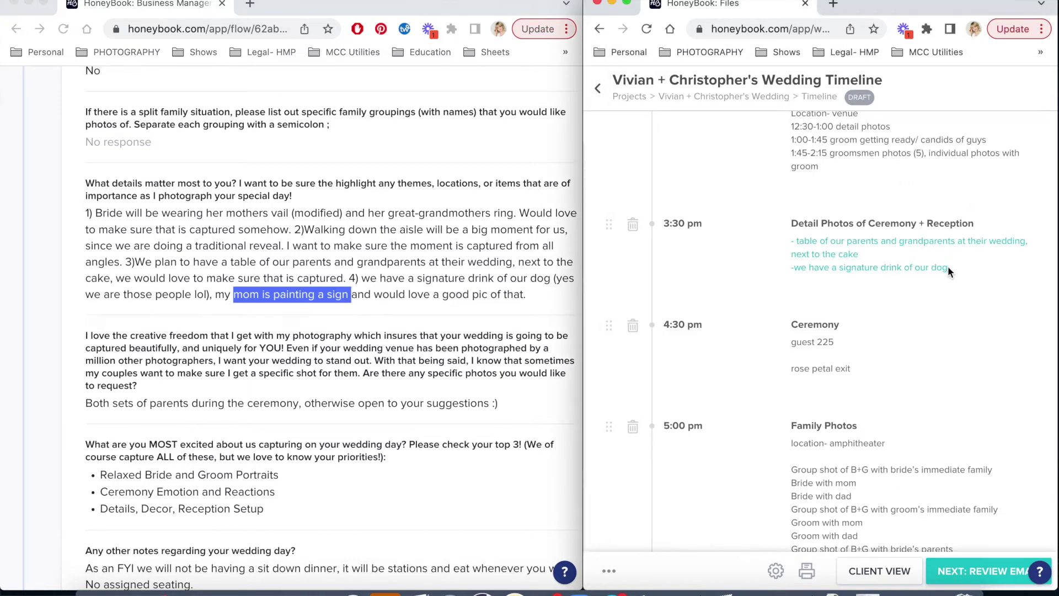
key("Return")
type("-")
key("super+v")
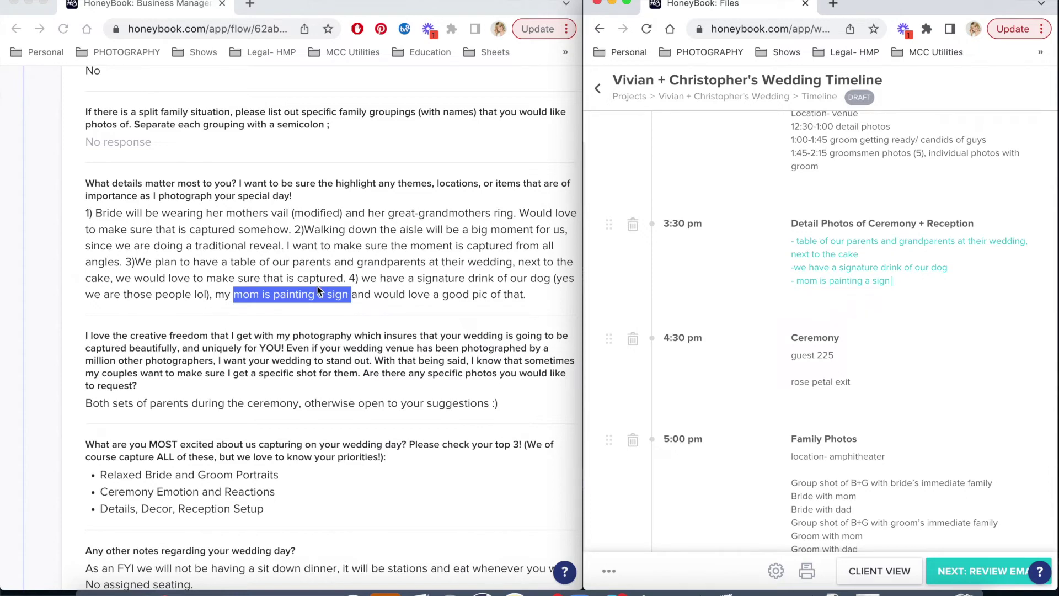
Add "photos of Both sets of parents during the ceremony" above the rose petal exit in the Ceremony description, copying the request from the questionnaire.
scroll(293, 353, "down", 5)
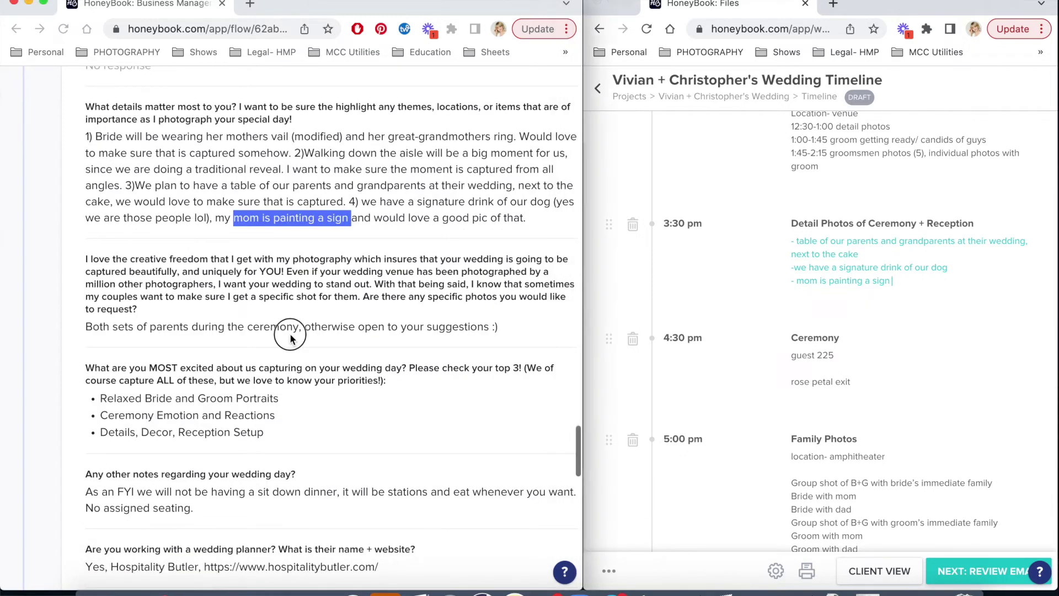
scroll(290, 334, "down", 2)
left_click(225, 271)
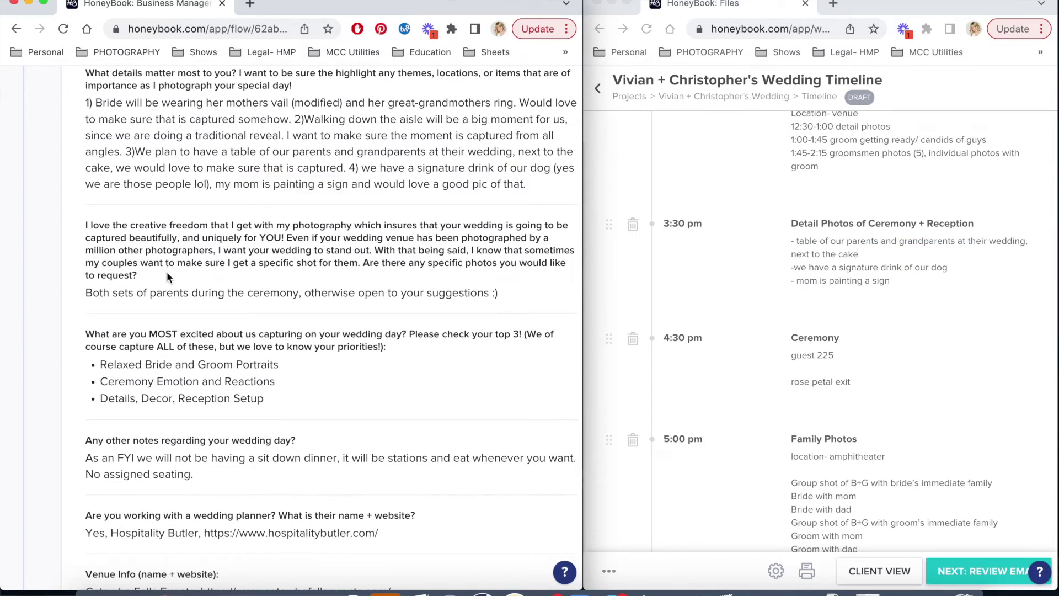
left_click_drag(85, 293, 300, 293)
key("super+c")
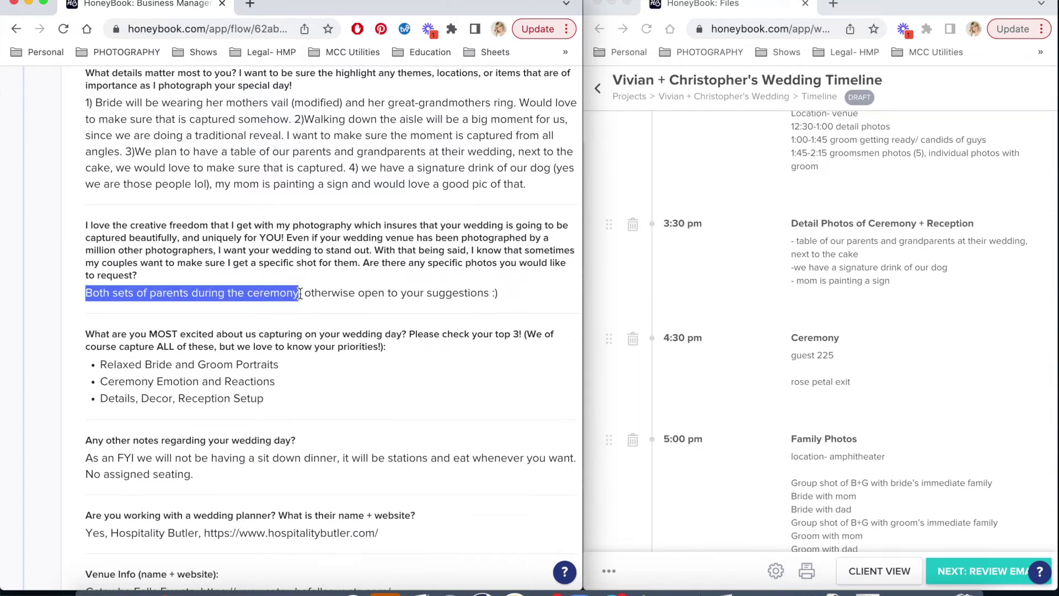
scroll(879, 325, "down", 2)
left_click(866, 342)
left_click(814, 336)
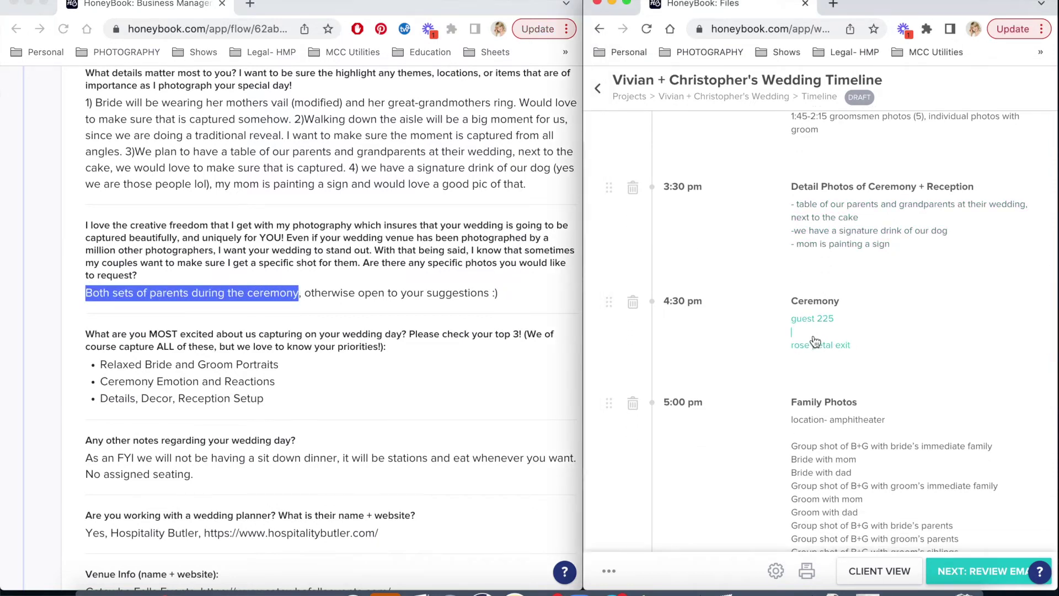
key("Return")
type("photos of")
key("super+v")
Mark the Bride + Groom Portraits title with a leading asterisk, as one of the questionnaire's top-three priorities.
left_click(311, 372)
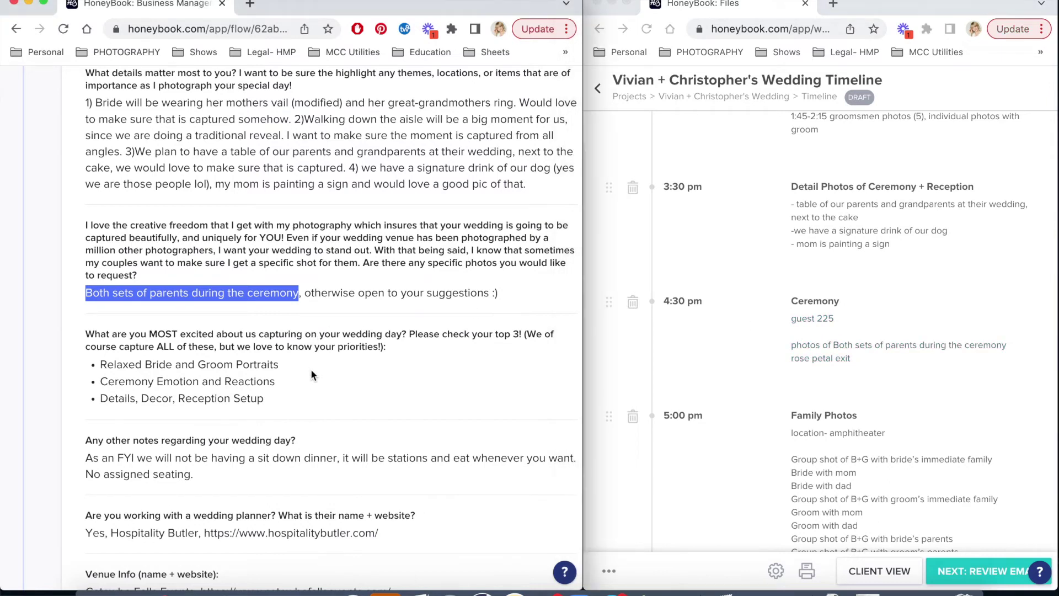
scroll(311, 372, "down", 3)
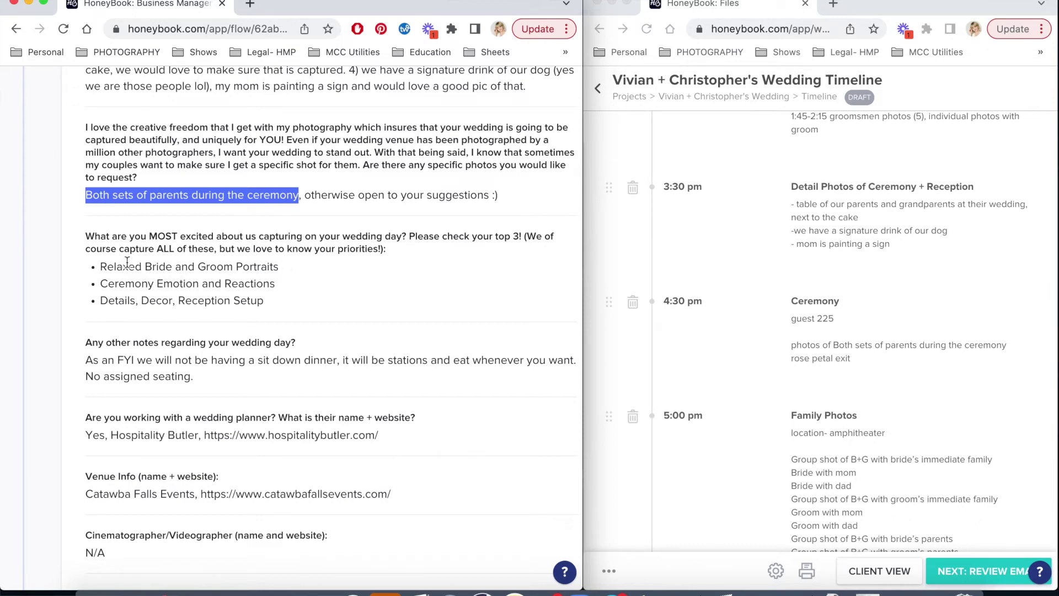
scroll(715, 289, "down", 10)
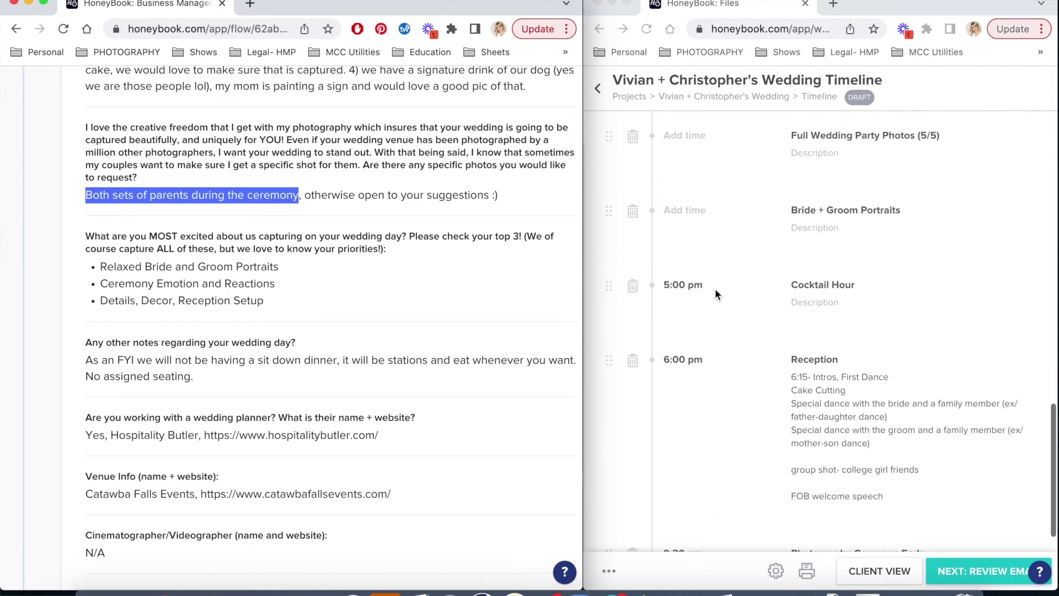
left_click(793, 210)
left_click(792, 213)
type("*")
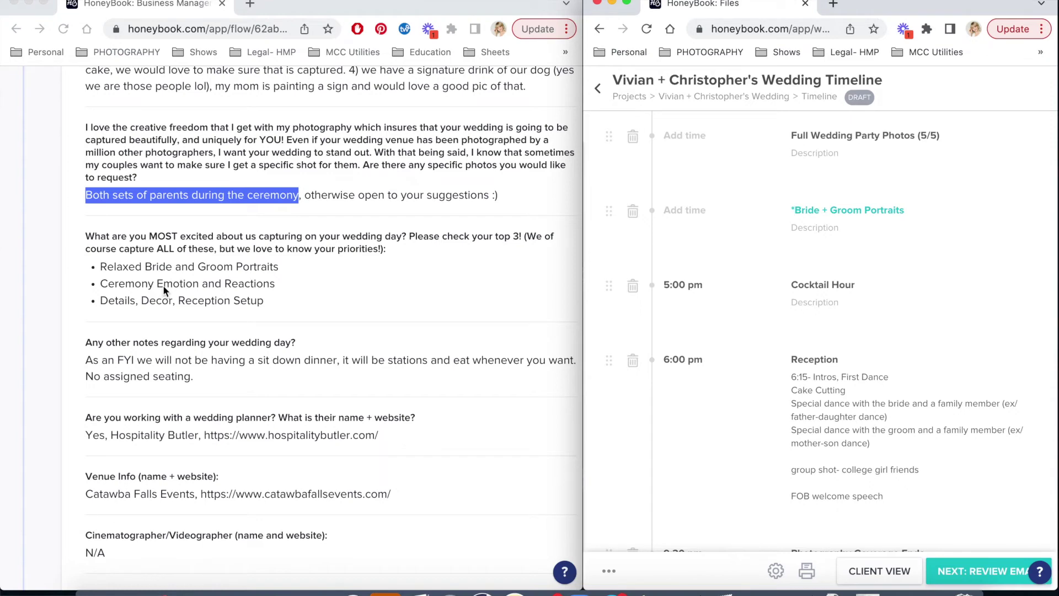
Put a leading asterisk on the Detail Photos of Ceremony + Reception title and on the Ceremony title.
scroll(828, 345, "up", 10)
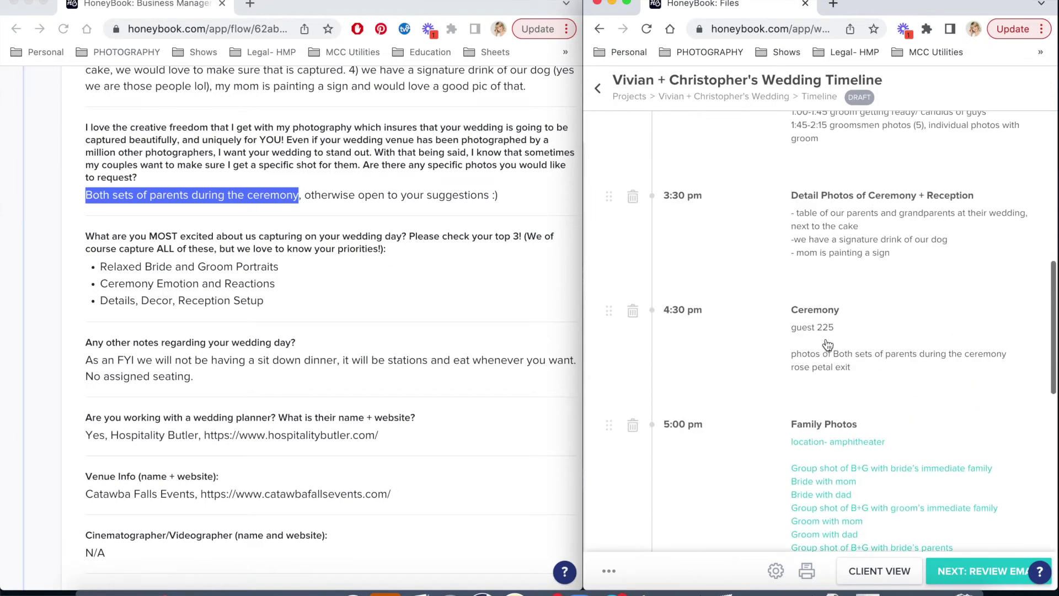
left_click(792, 310)
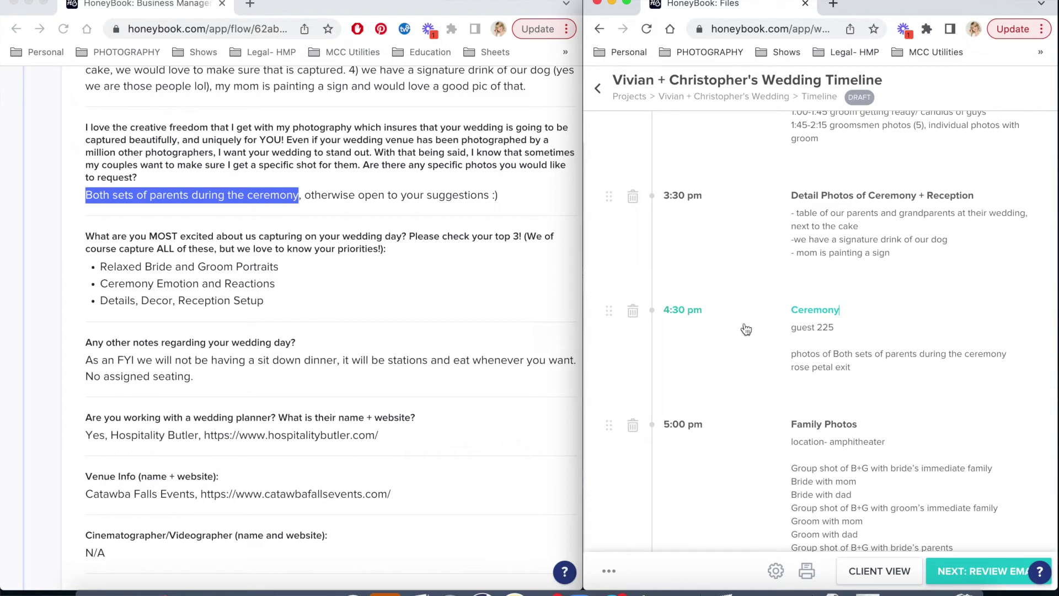
left_click(793, 198)
type("*")
left_click(901, 314)
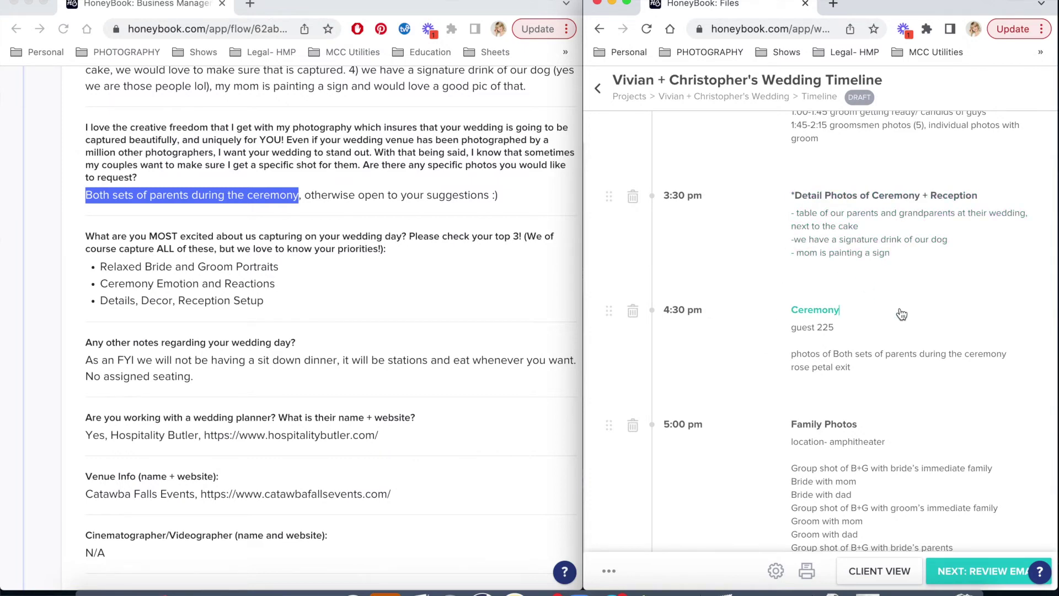
scroll(900, 312, "down", 1)
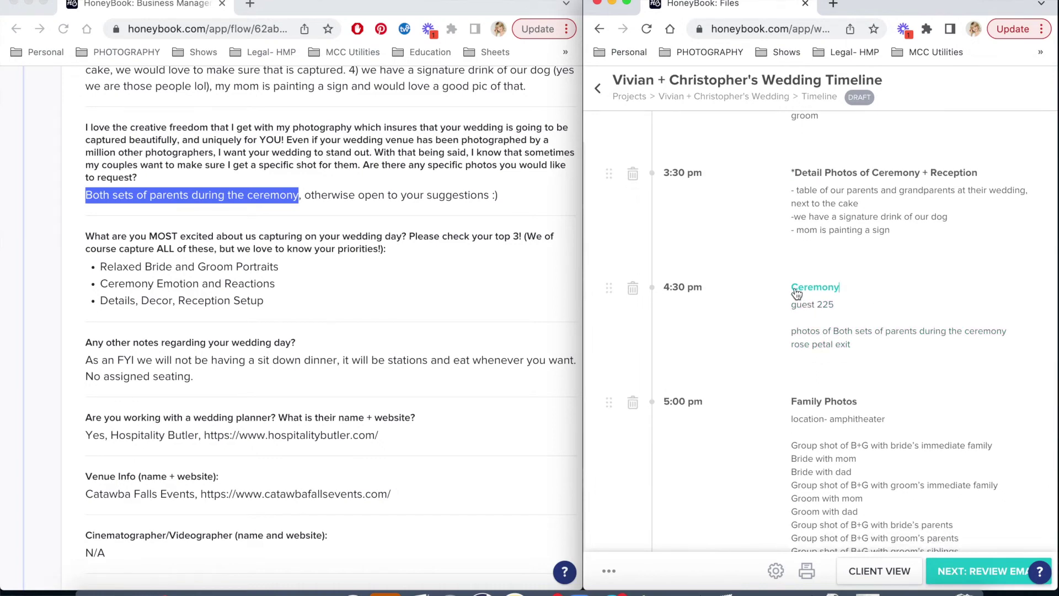
left_click(792, 288)
type("*")
left_click(889, 332)
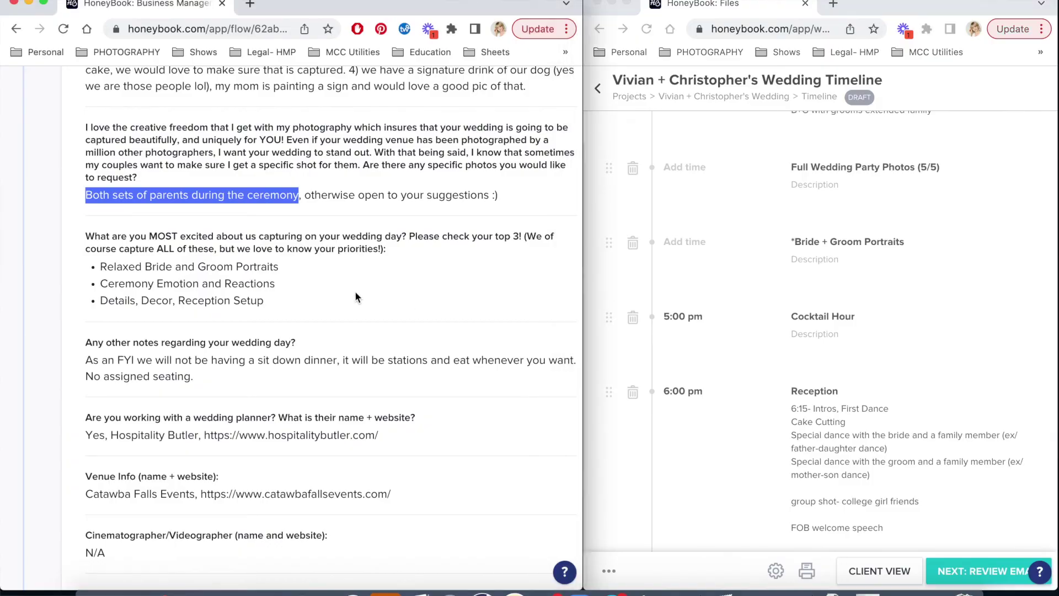
Add "Dinner (stations)" below the 6:15 intros and first dance line in the Reception description, set off by blank lines.
scroll(350, 375, "down", 1)
scroll(351, 376, "down", 1)
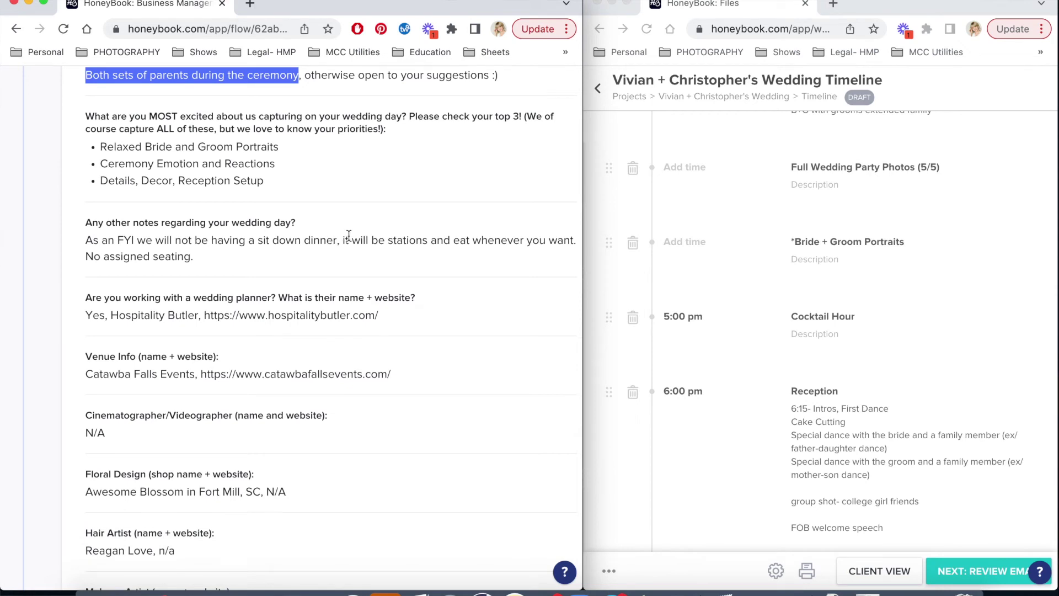
scroll(870, 342, "down", 3)
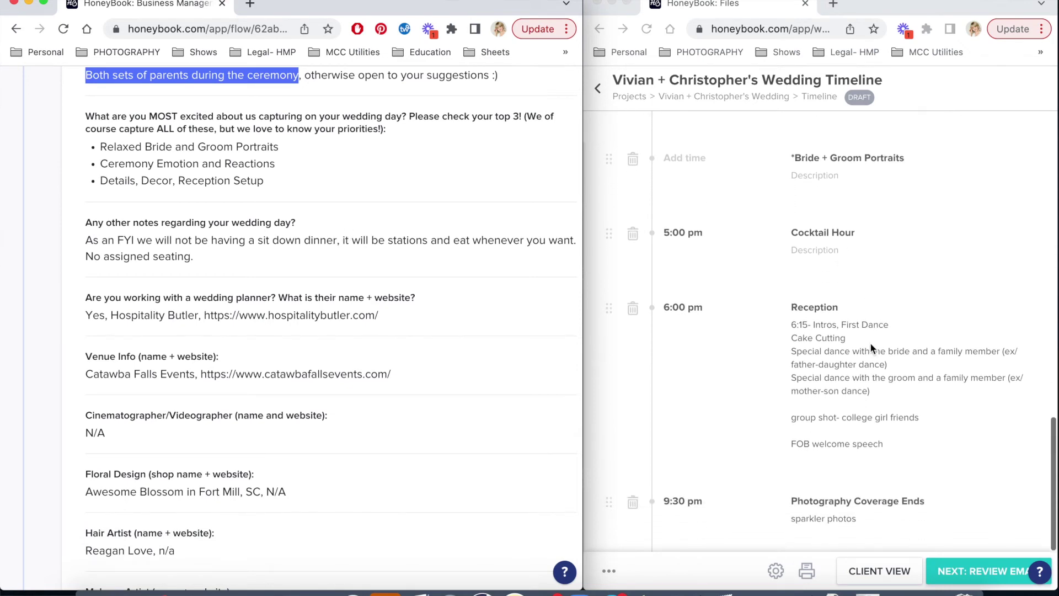
left_click(895, 326)
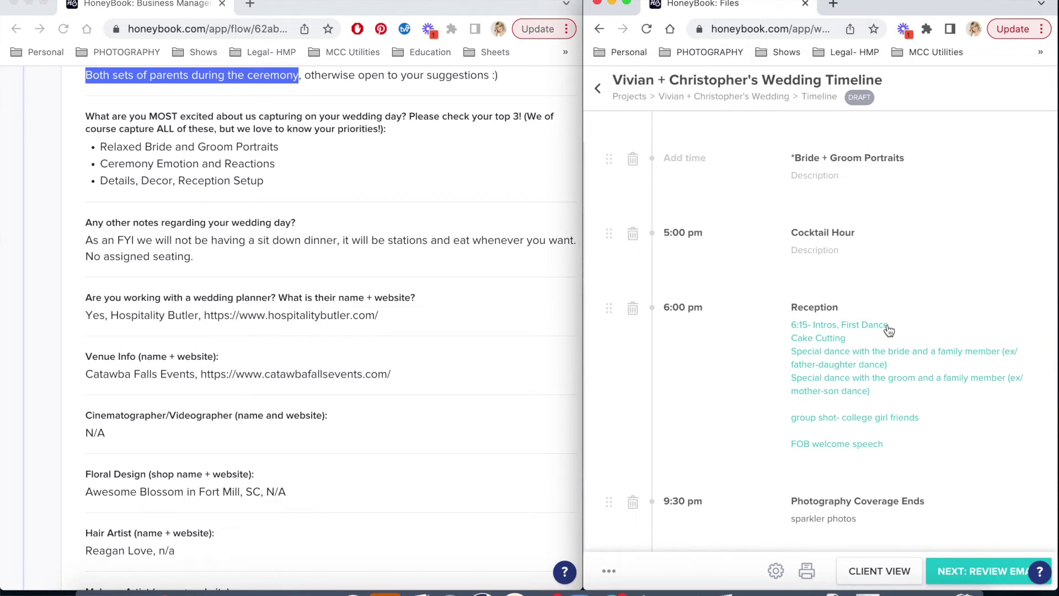
key("Return")
key("Return")
key("Return")
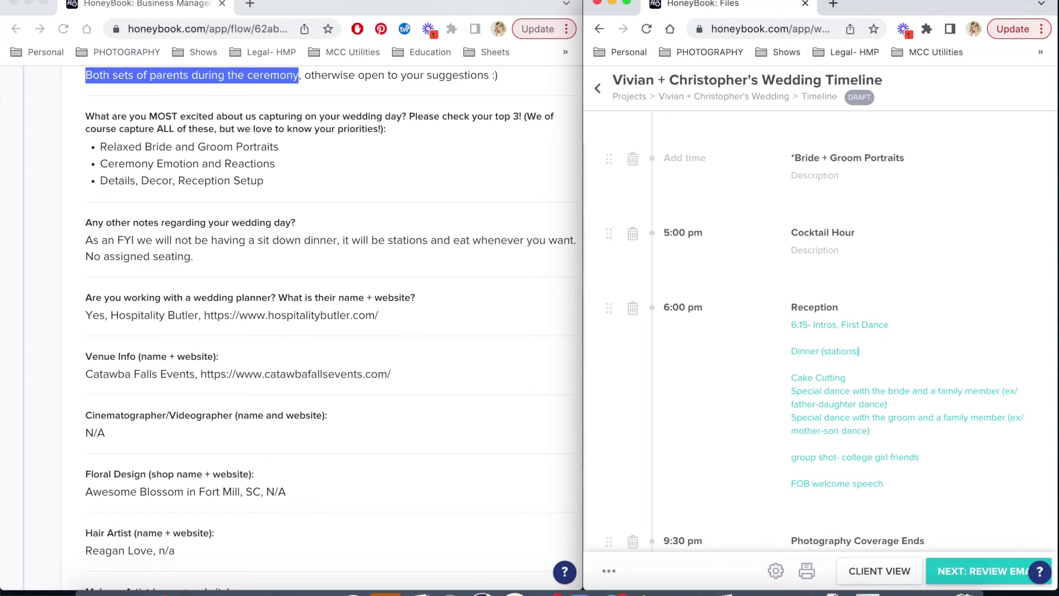
scroll(422, 429, "up", 5)
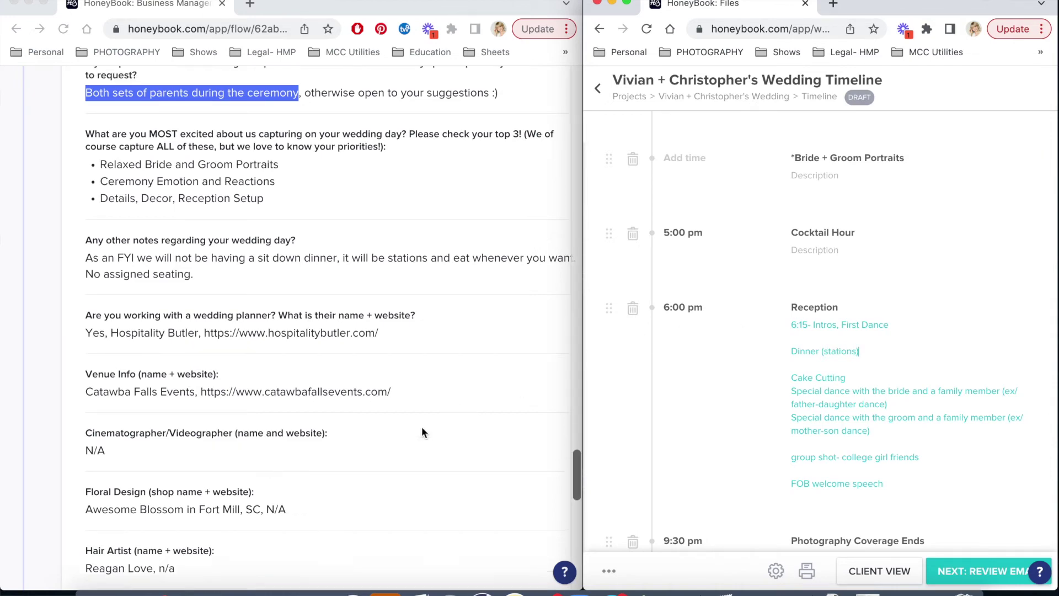
scroll(422, 430, "up", 4)
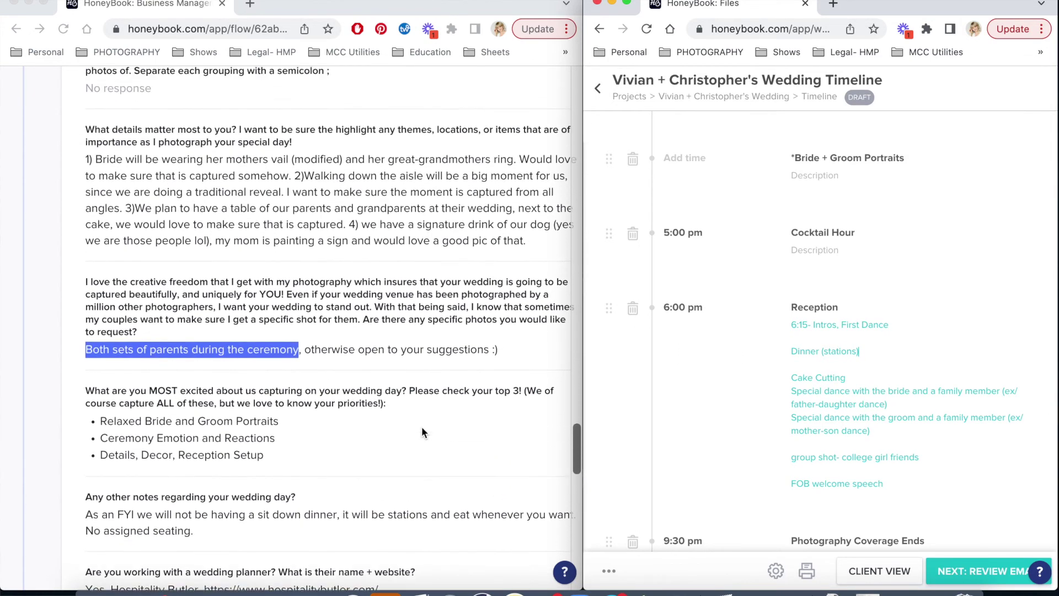
left_click(743, 389)
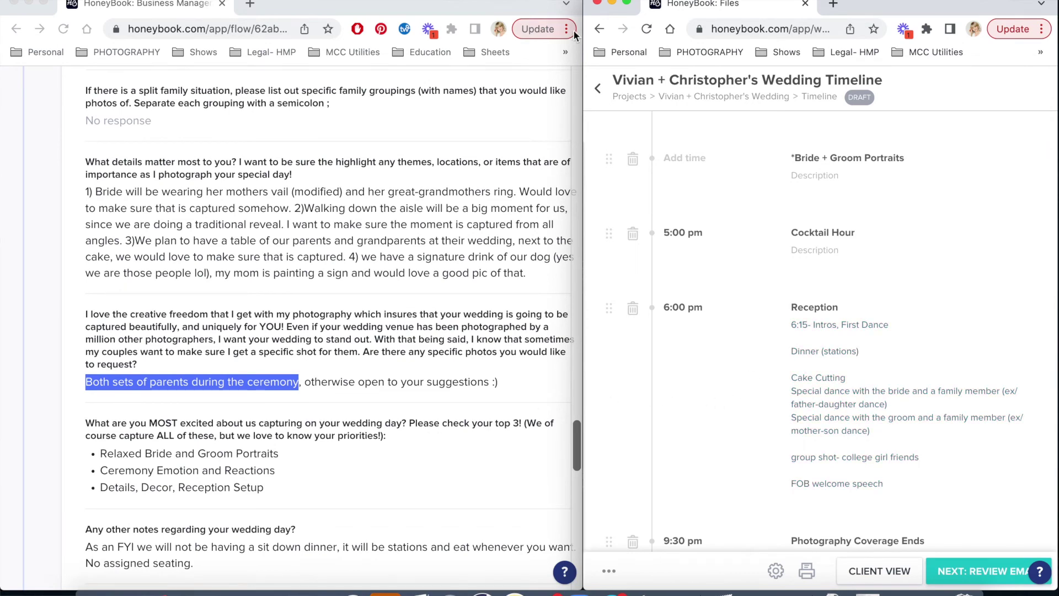
Widen the timeline window and review the entries from Notes through the photo sessions following the ceremony.
left_click_drag(585, 1, 259, 1)
scroll(799, 488, "up", 20)
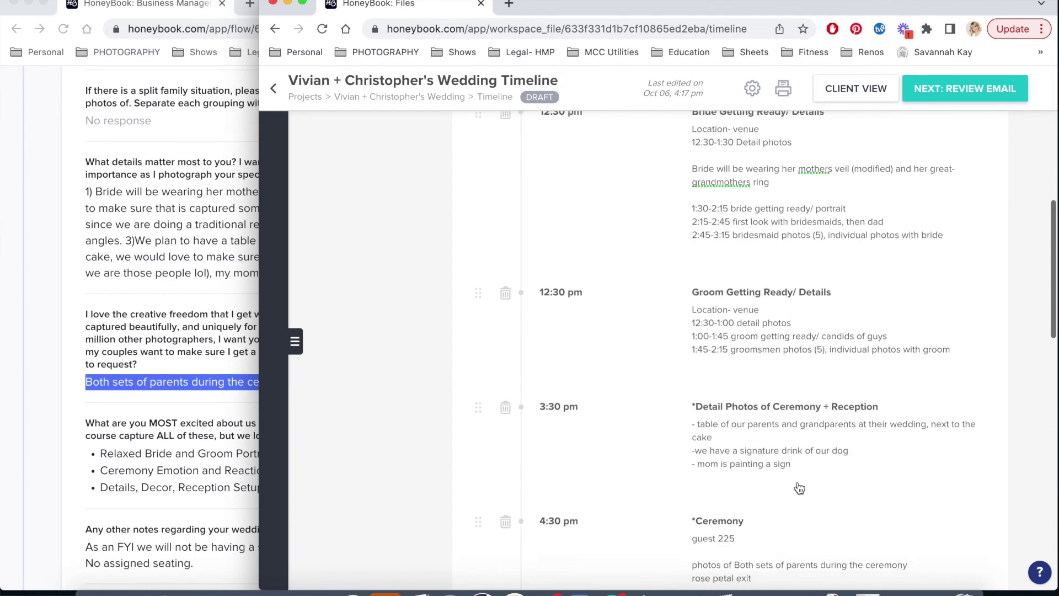
scroll(748, 265, "up", 3)
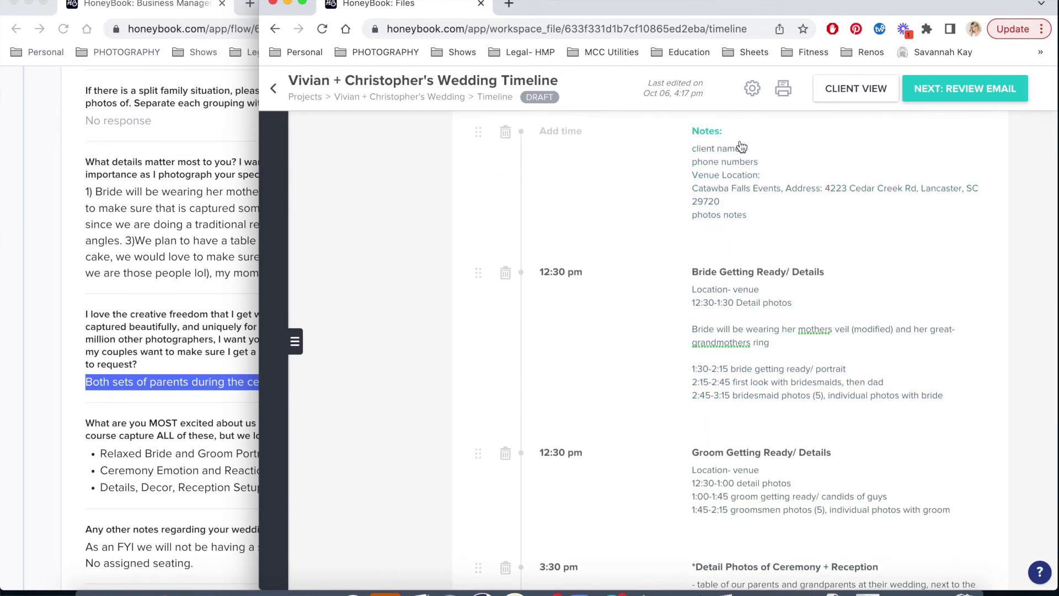
scroll(749, 241, "down", 4)
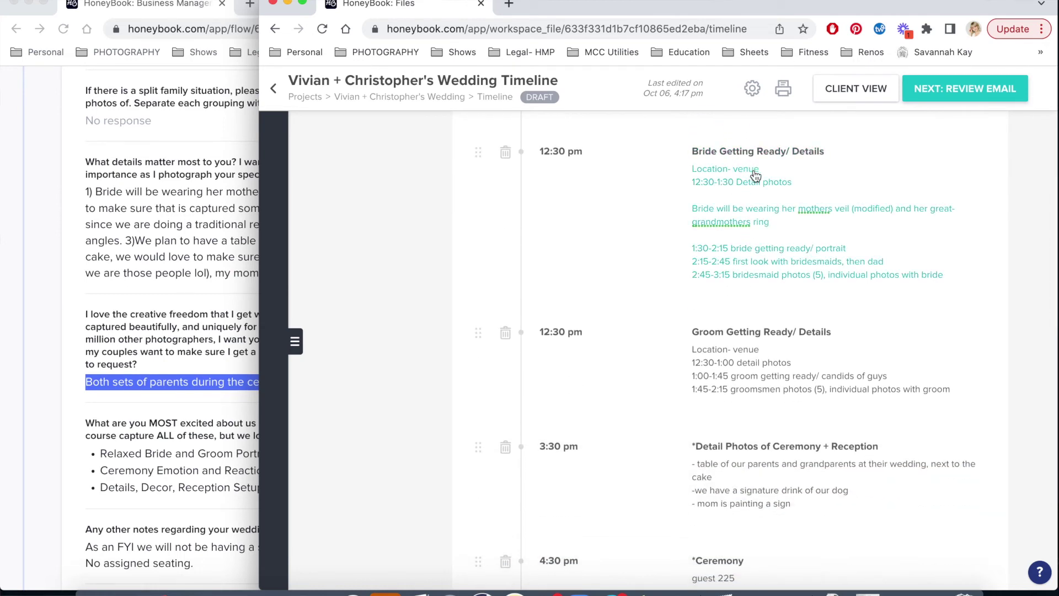
scroll(759, 285, "down", 4)
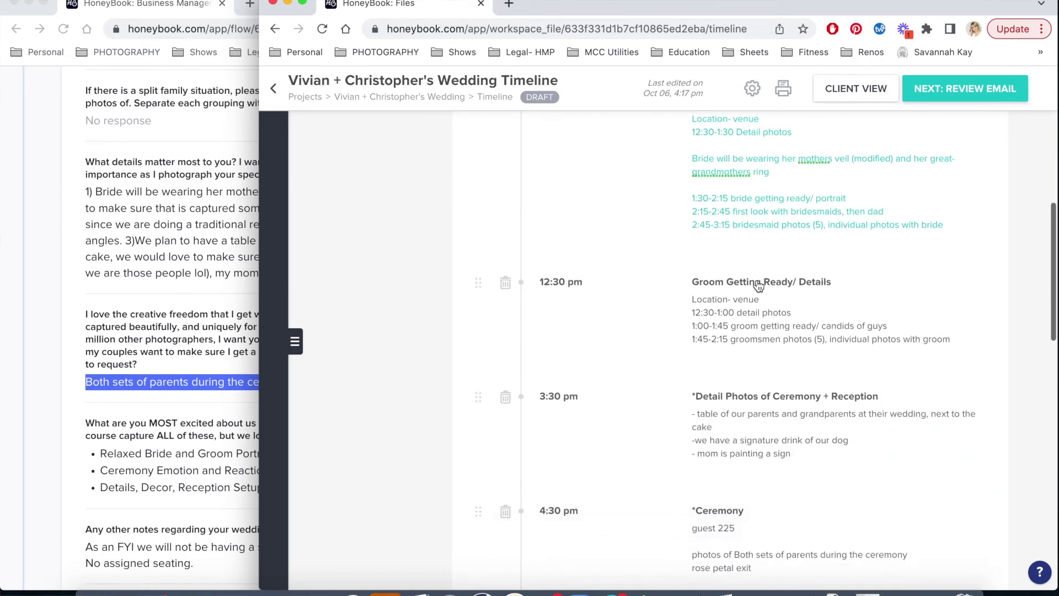
scroll(748, 291, "down", 3)
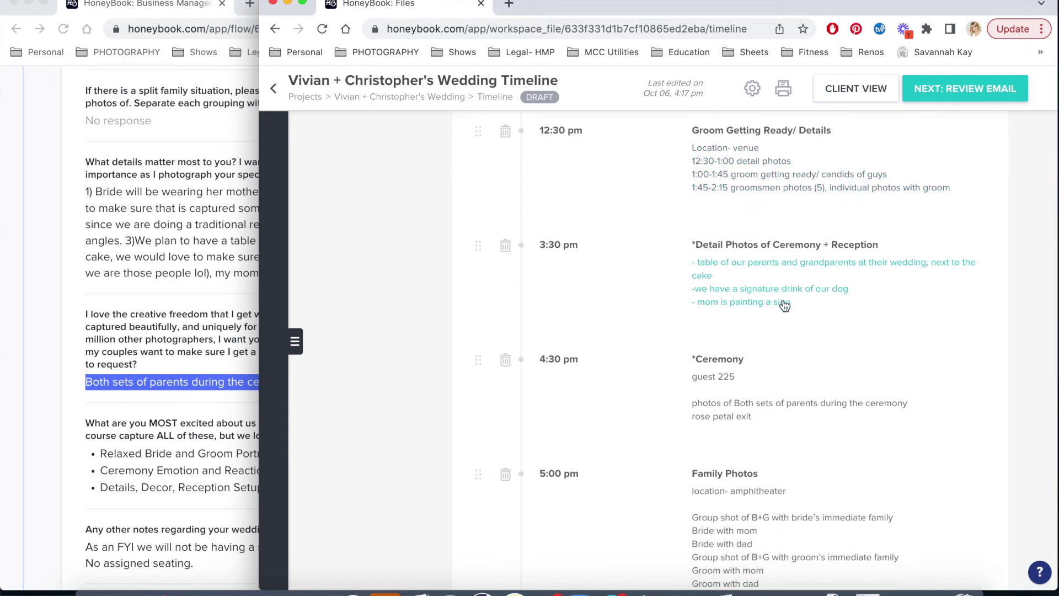
scroll(784, 305, "down", 3)
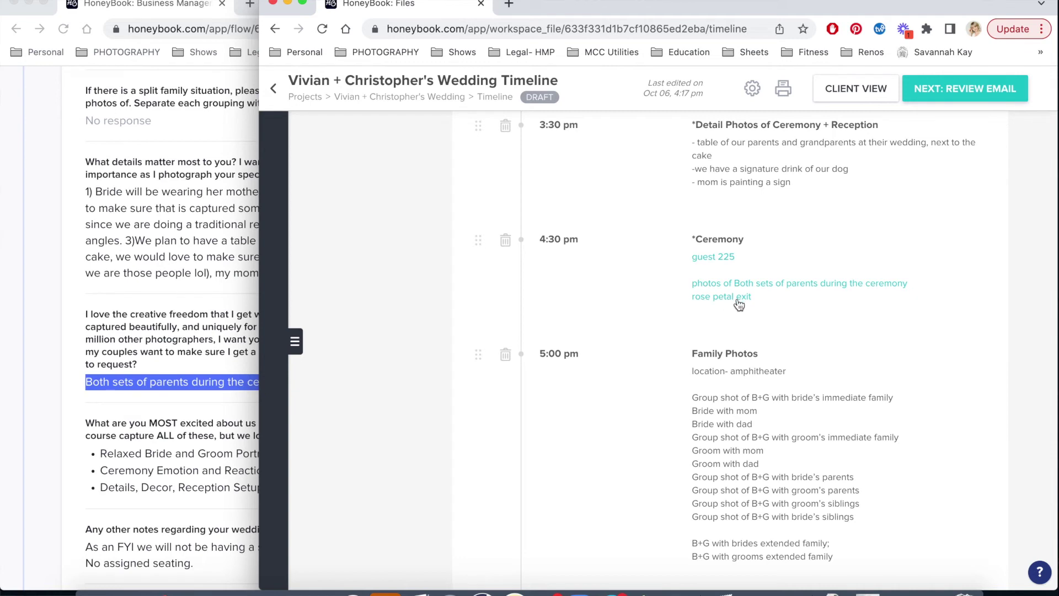
scroll(739, 305, "down", 2)
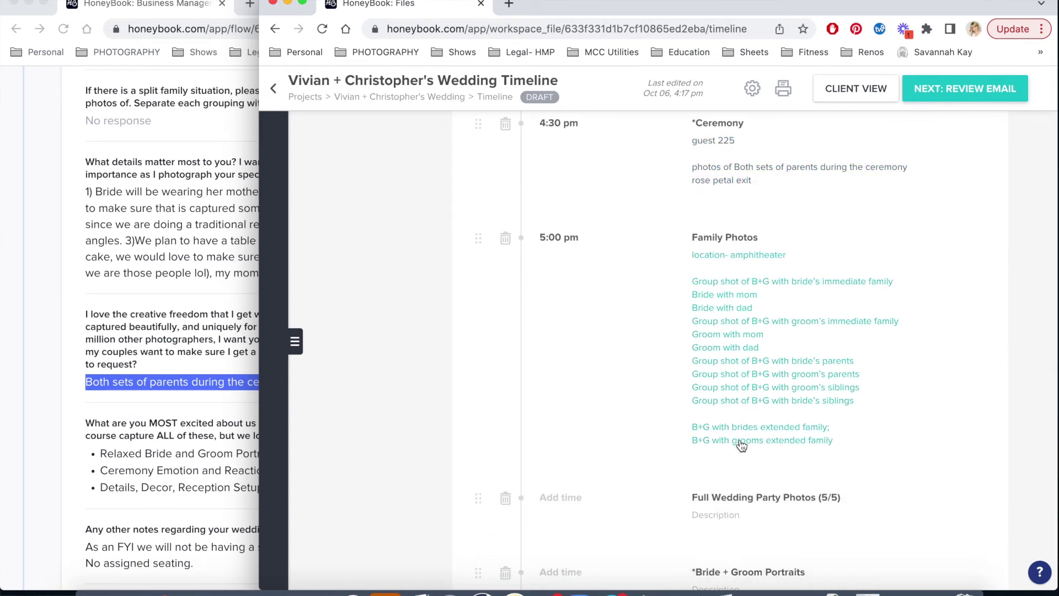
scroll(796, 393, "down", 1)
scroll(797, 392, "down", 4)
scroll(796, 393, "up", 3)
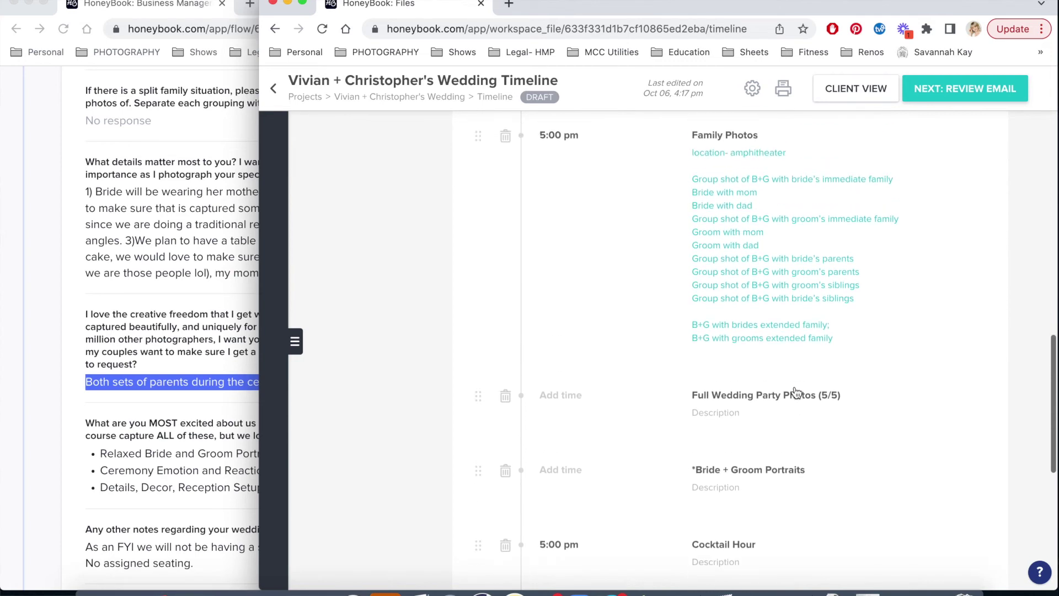
Set the time of the Full Wedding Party Photos (5/5) item to 5:20.
left_click(570, 399)
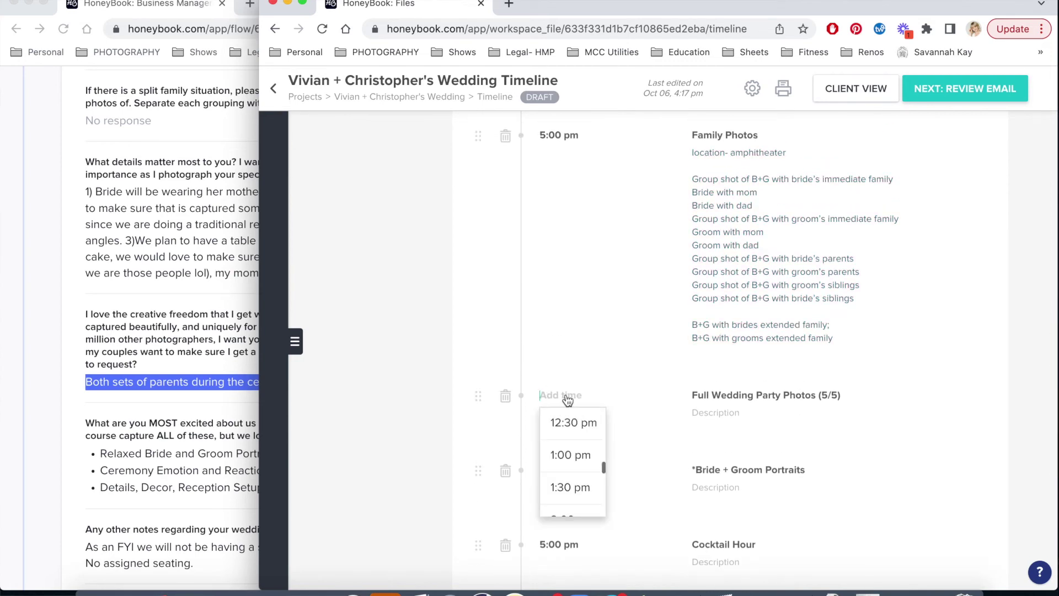
type("5:20")
key("Return")
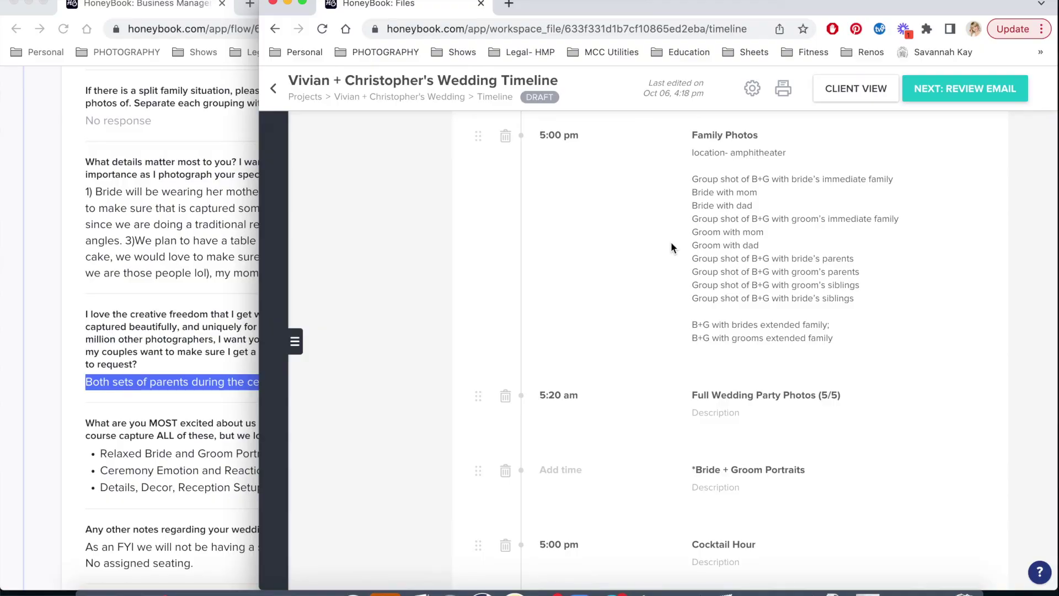
Set the time of the Bride + Groom Portraits item to 5:35 pm, correcting the am/pm part.
scroll(737, 337, "down", 2)
left_click(560, 398)
type("5")
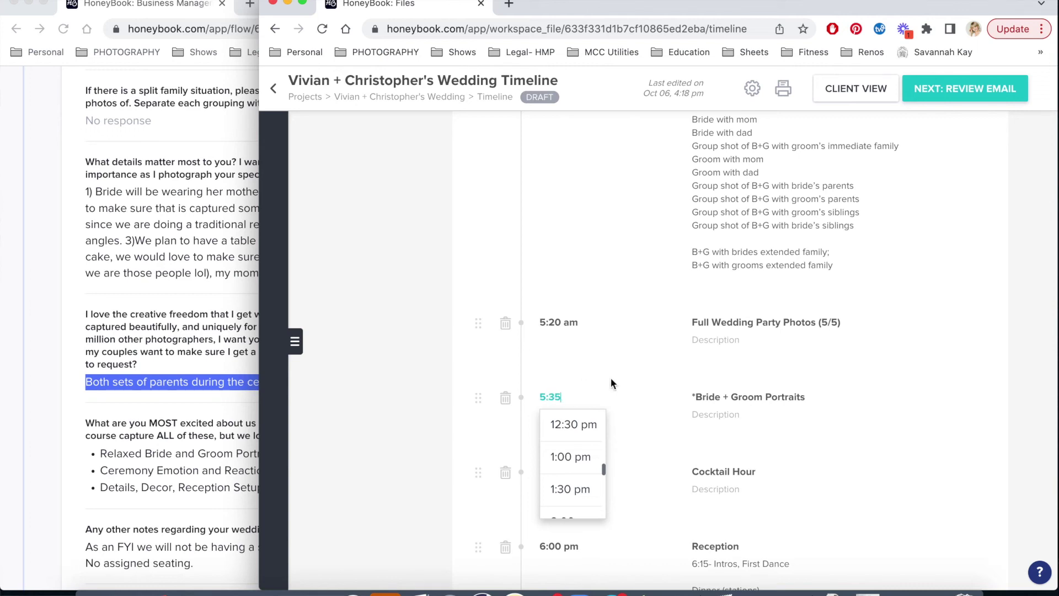
type(":35")
left_click(650, 414)
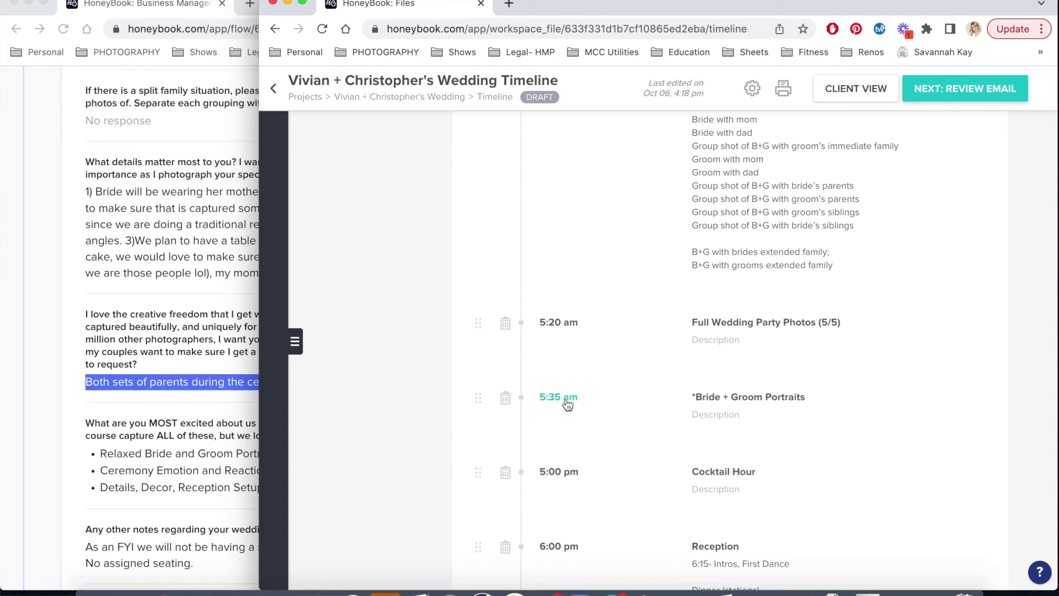
left_click(569, 402)
key("BackSpace")
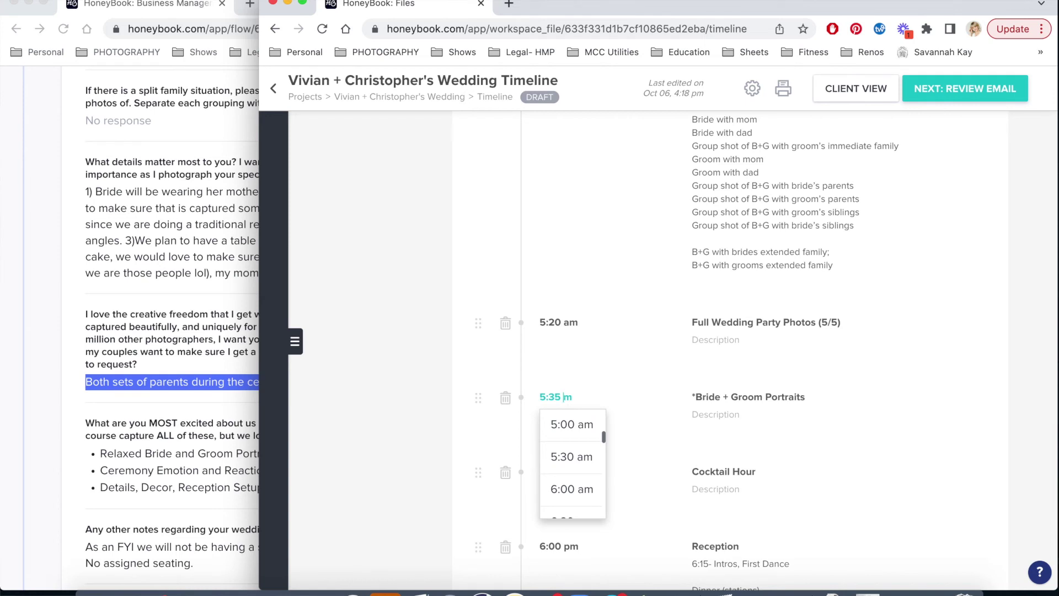
type("p")
left_click(673, 439)
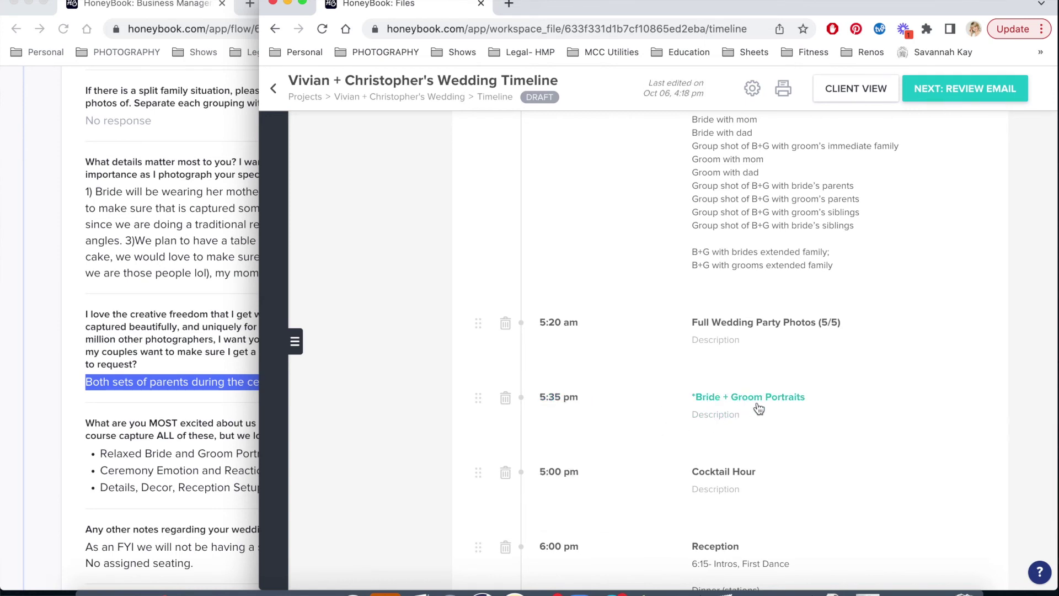
Enter "second shooter will cover" as the Cocktail Hour description and check the remaining items through Photography Coverage Ends.
scroll(760, 409, "down", 5)
left_click(719, 344)
type("second shooter will cover")
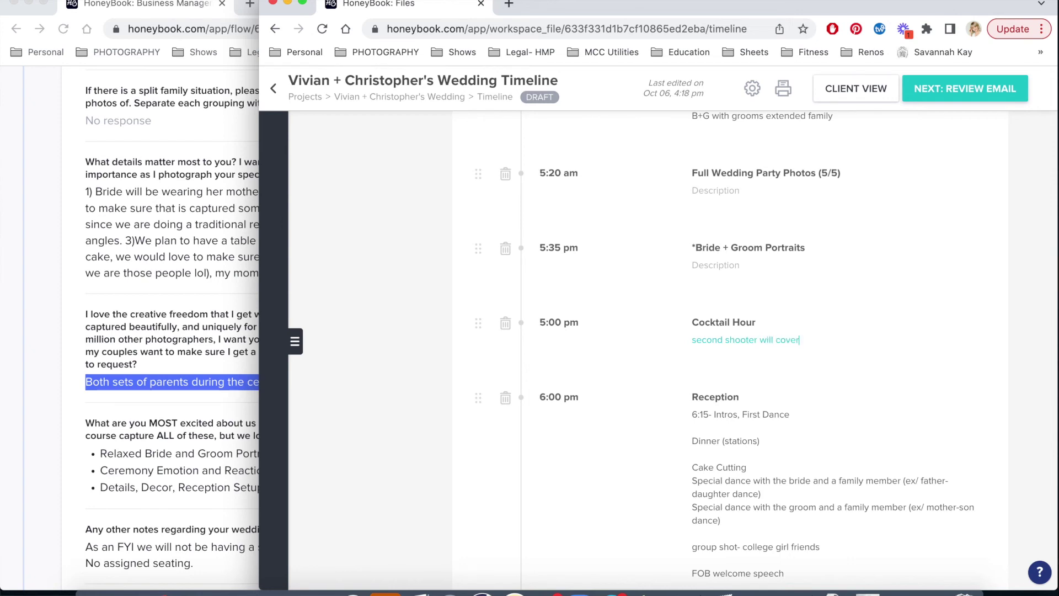
scroll(740, 372, "down", 4)
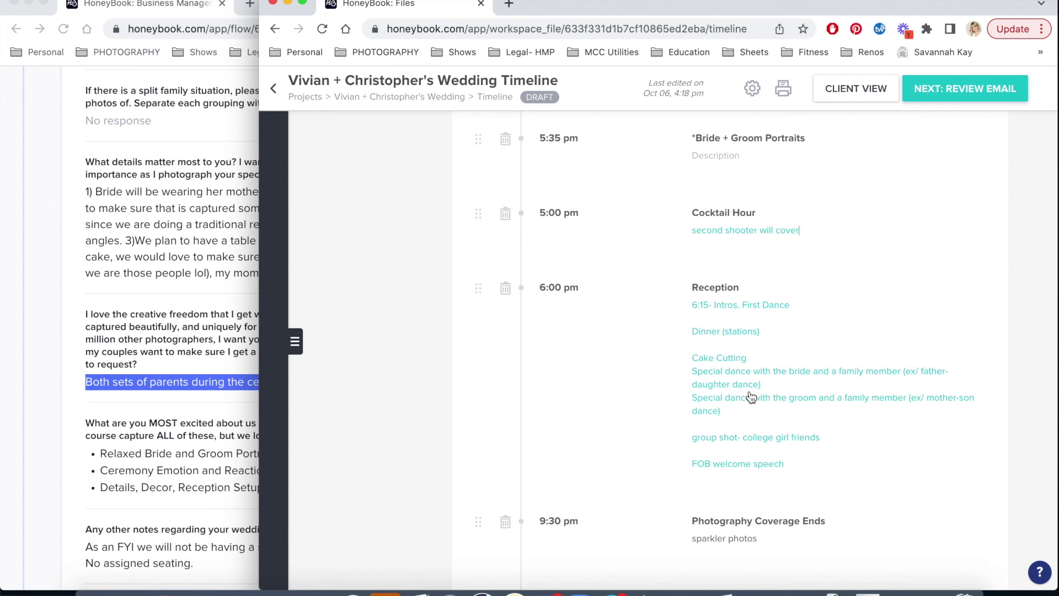
scroll(751, 397, "down", 3)
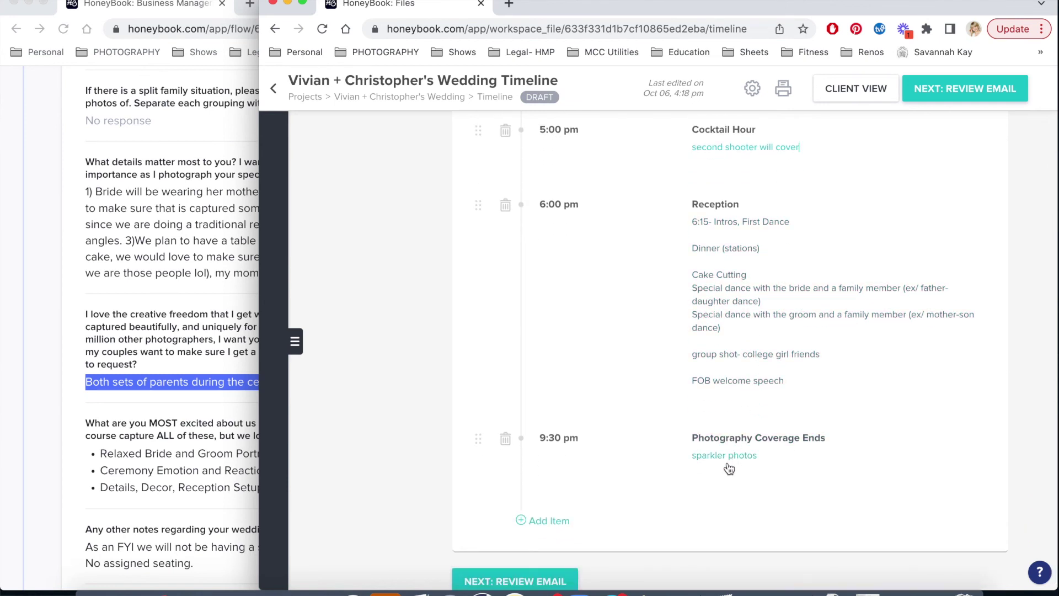